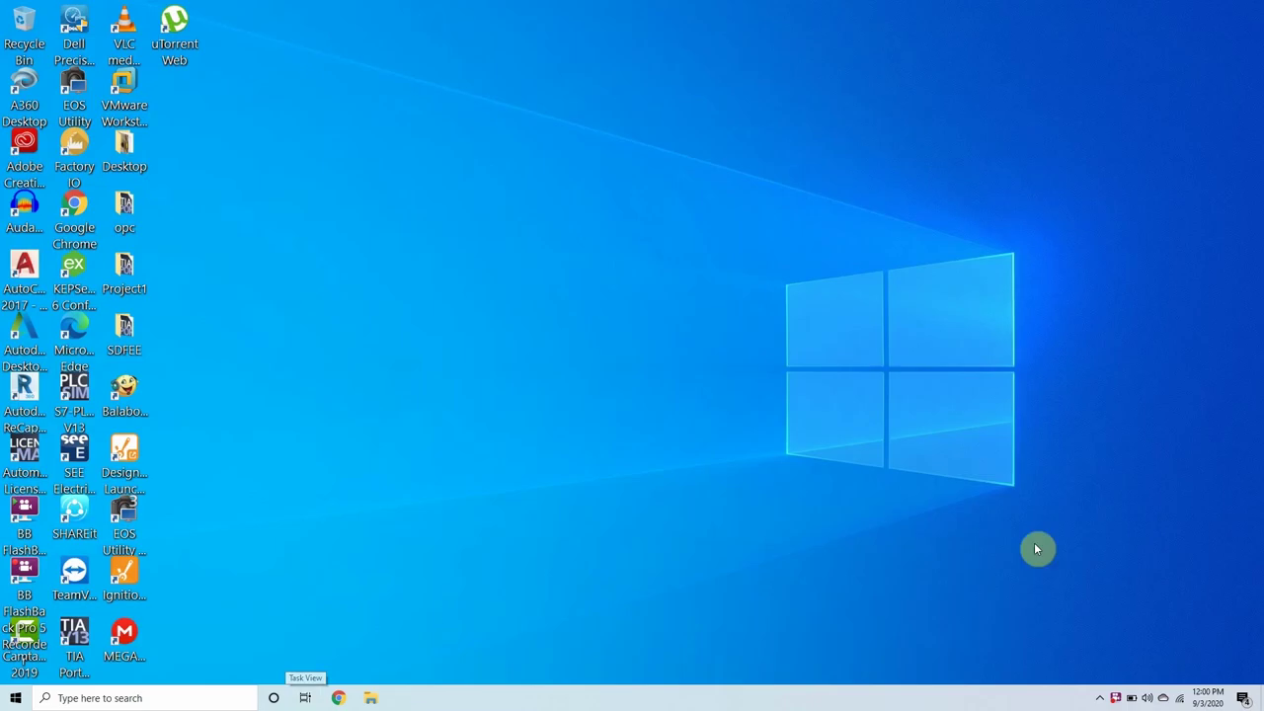
Step: From the tray network flyout, go to the Ethernet page of Network & Internet settings
left_click(1180, 697)
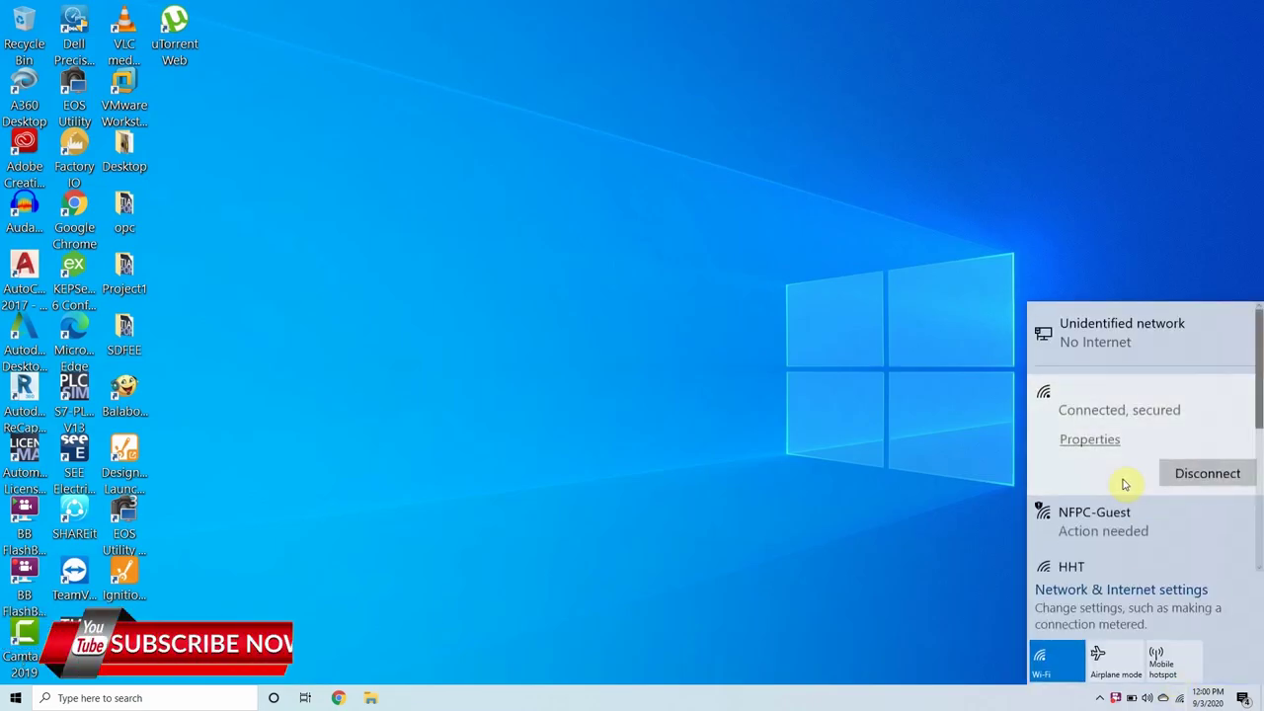
left_click(1139, 588)
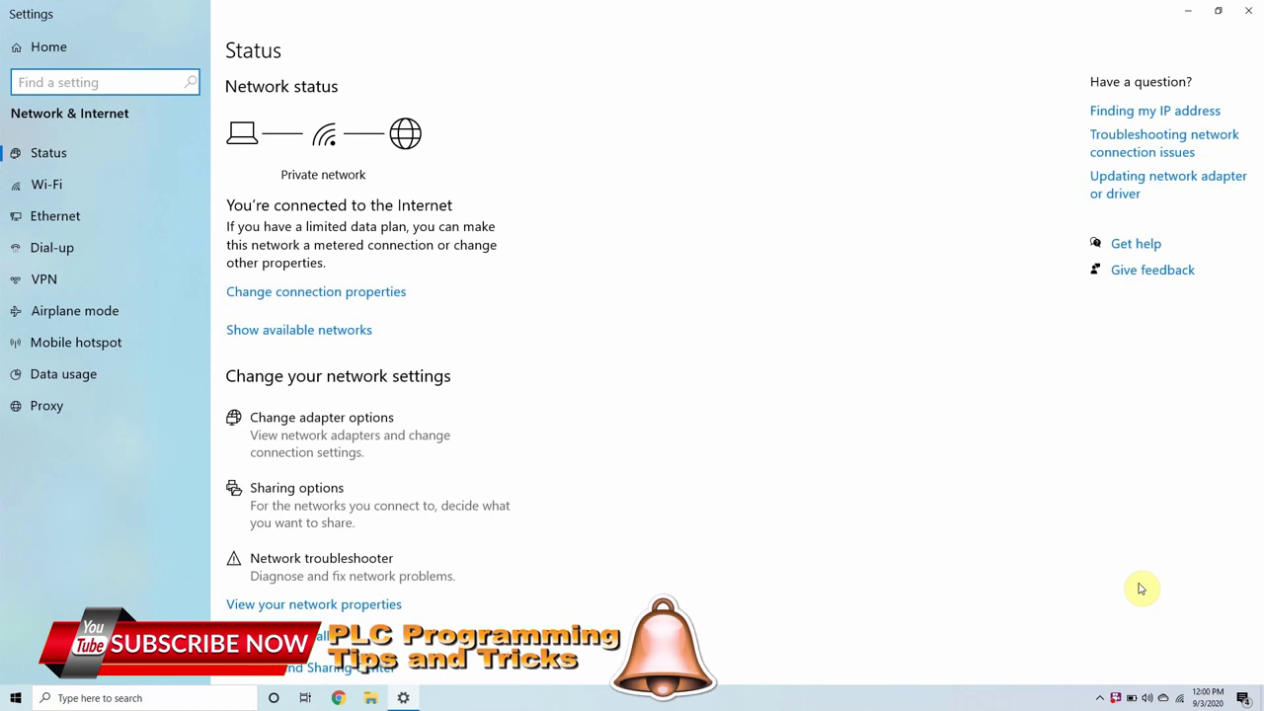
left_click(91, 218)
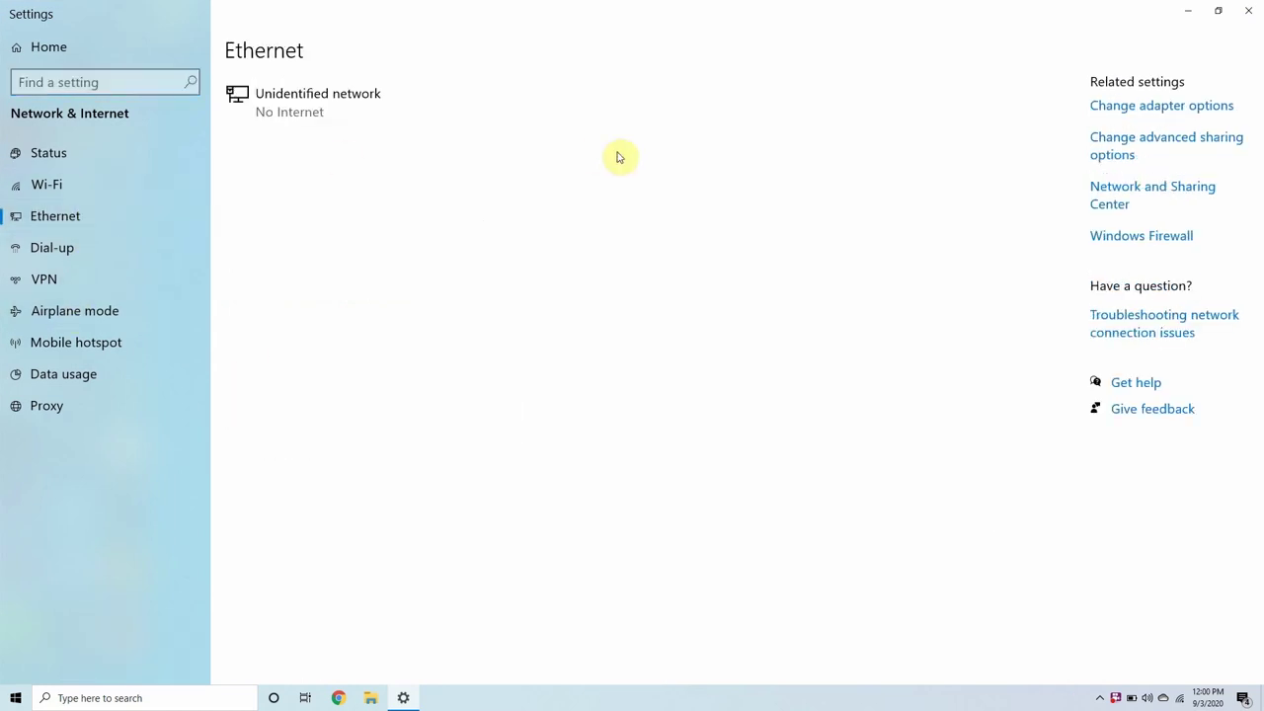
Step: Open the Internet Protocol Version 4 (TCP/IPv4) properties of the Ethernet adapter
left_click(1102, 108)
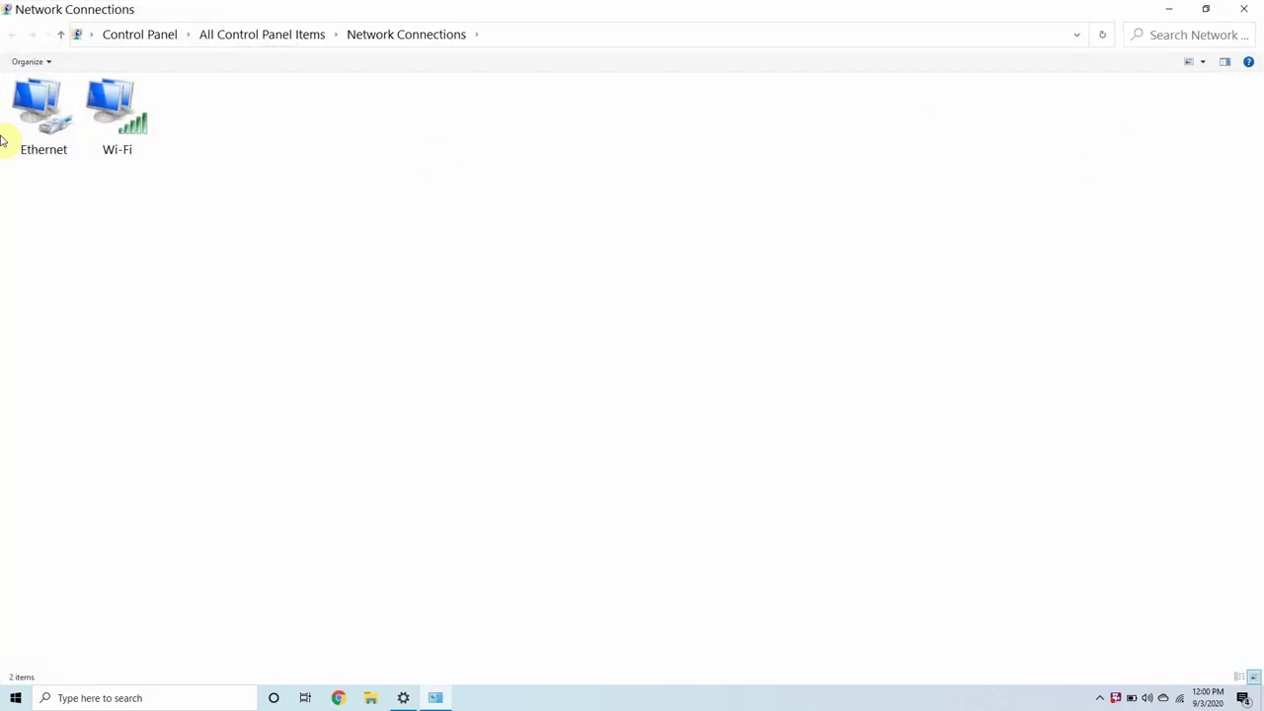
left_click(41, 140)
right_click(41, 135)
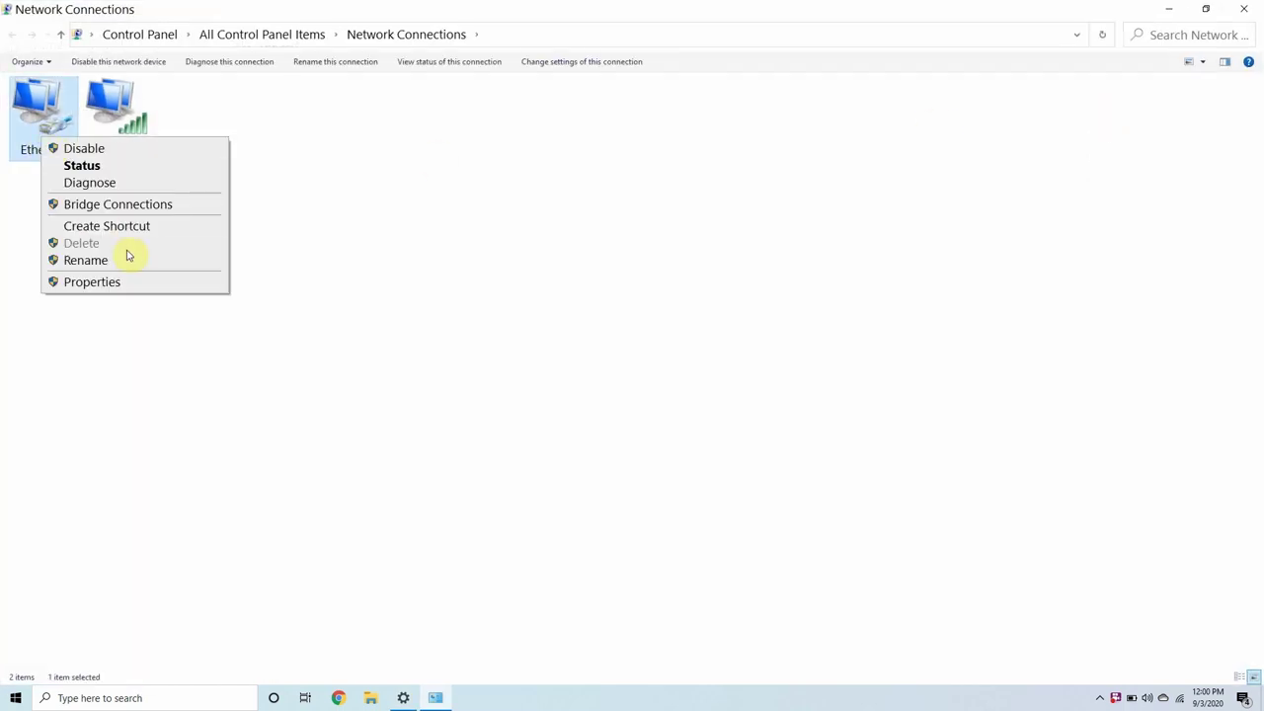
left_click(124, 290)
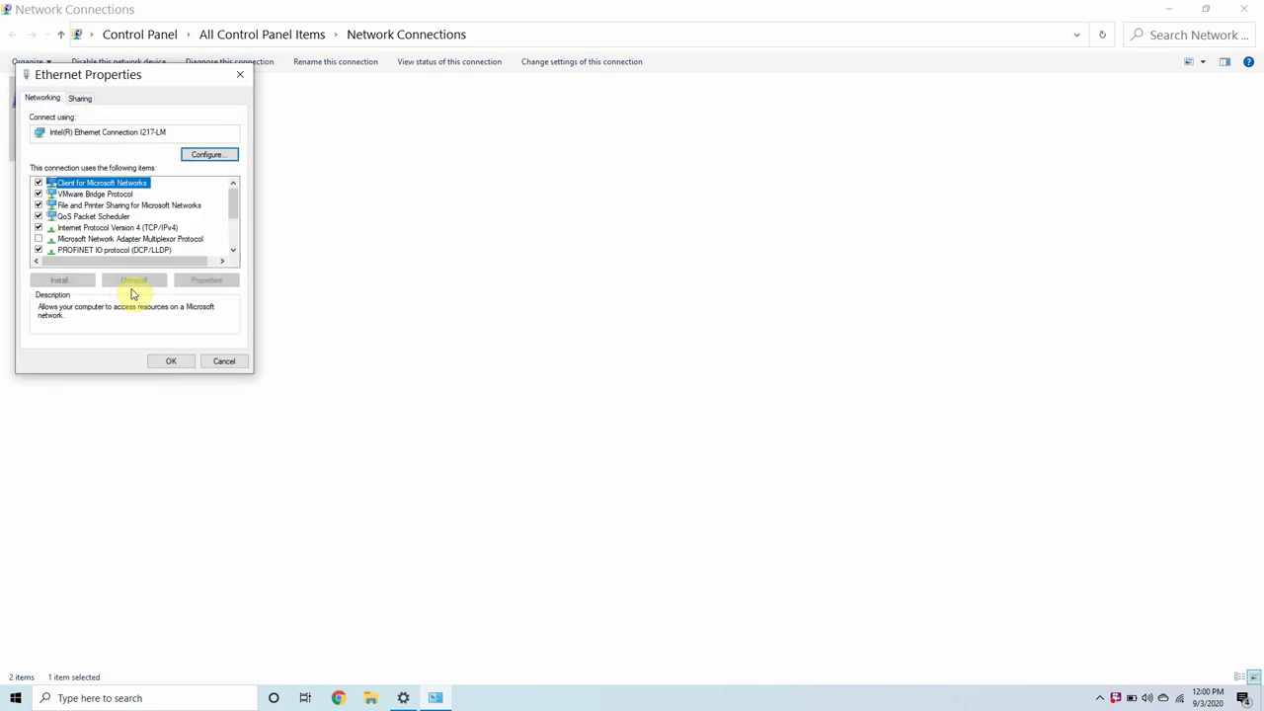
left_click(160, 228)
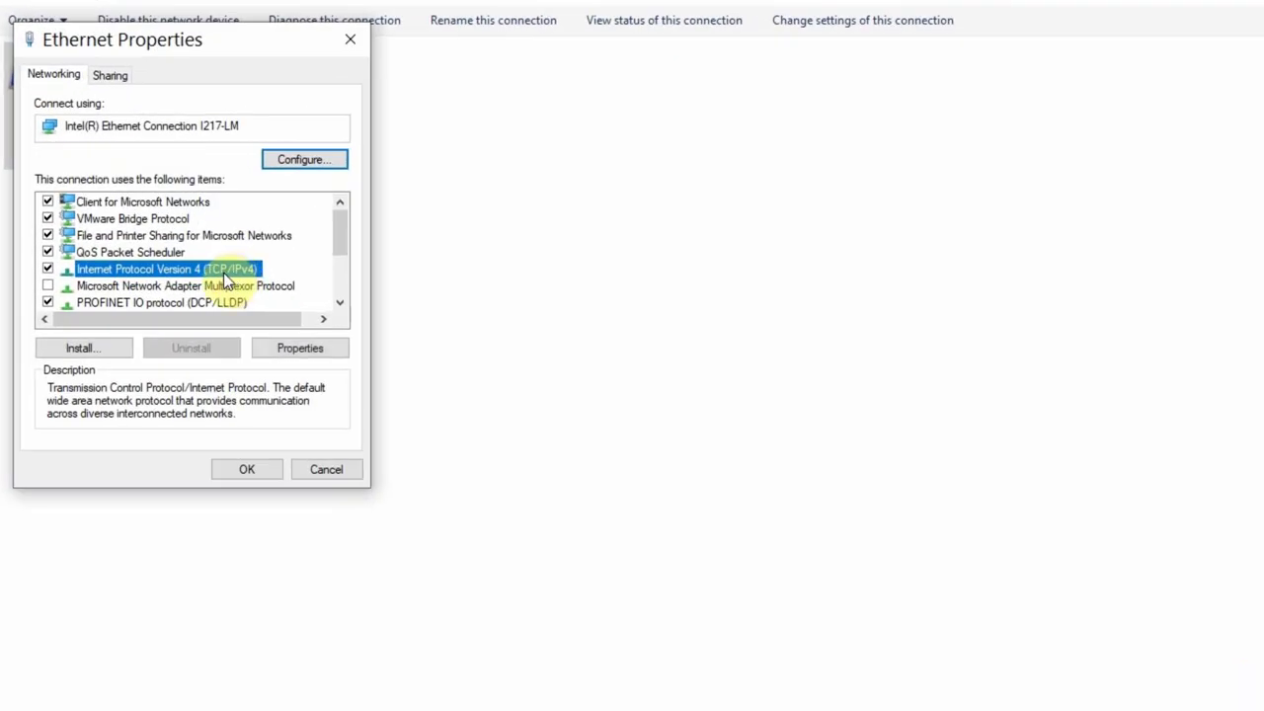
left_click(286, 344)
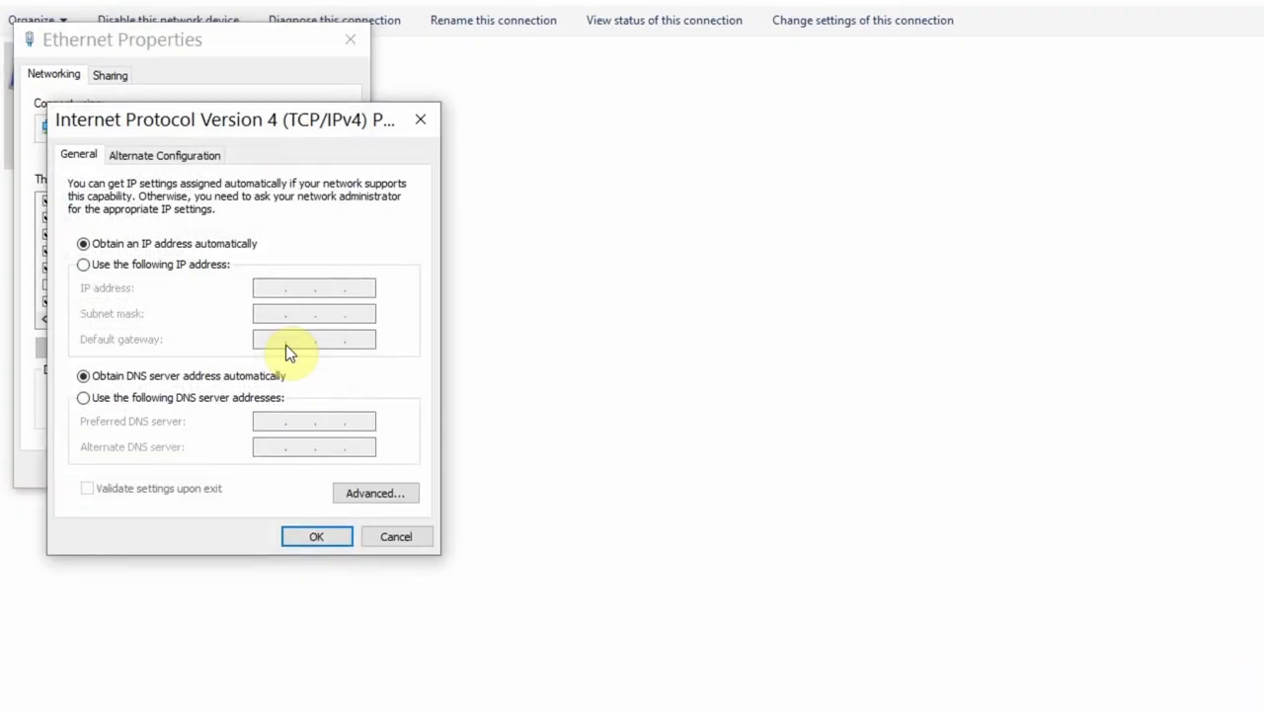
Step: Assign static IP 192.168.0.2 with subnet mask 255.255.255.0 and save the adapter settings
left_click(153, 264)
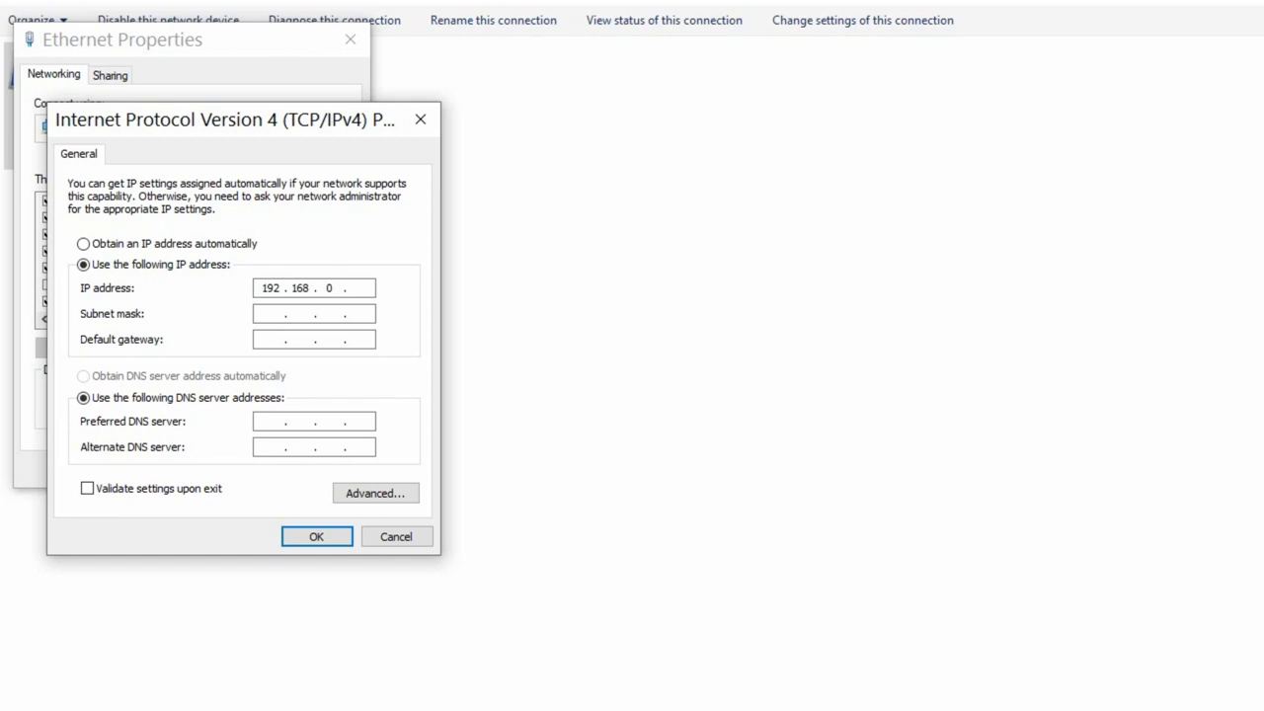
key("Tab")
left_click(363, 286)
type("2")
key("Tab")
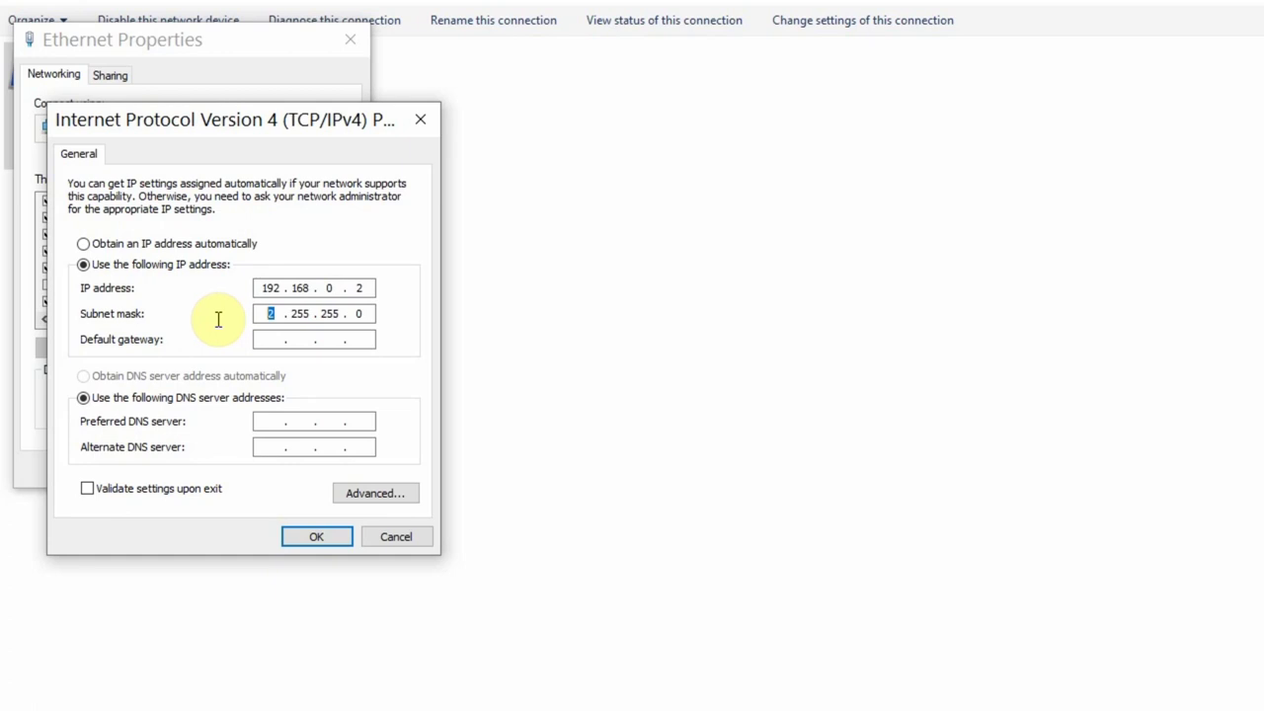
type("255")
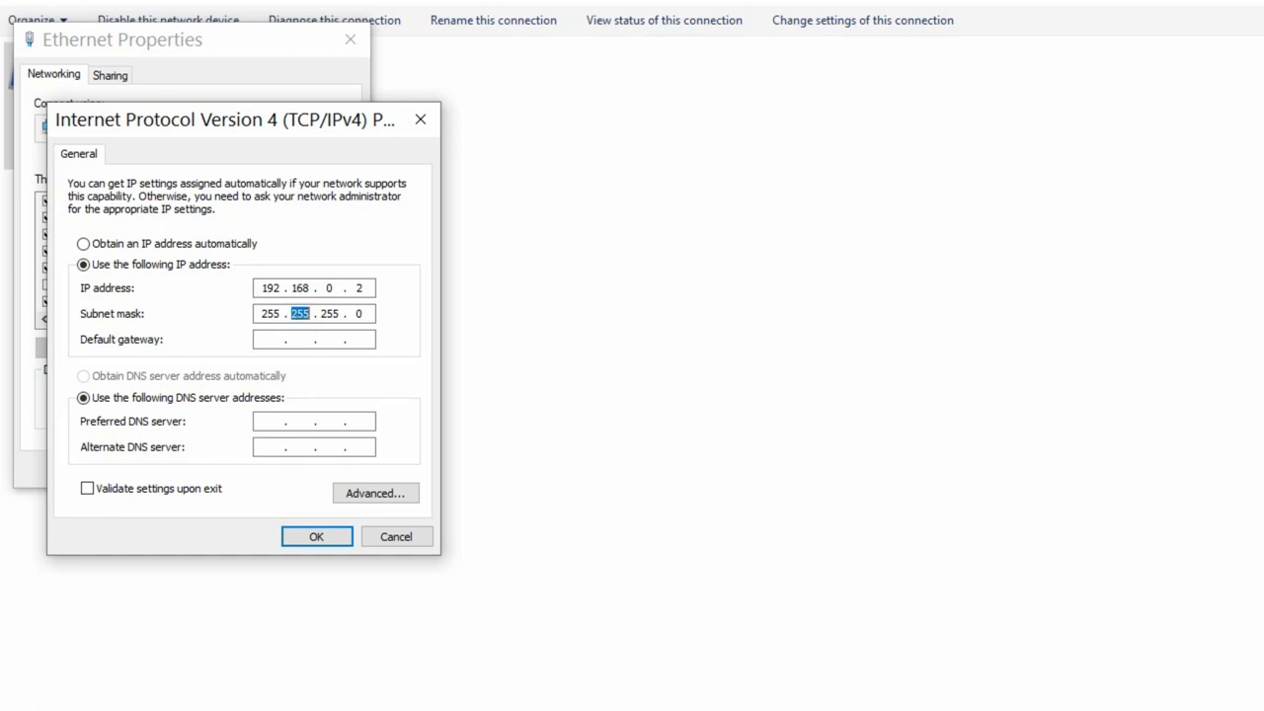
left_click(325, 546)
left_click(246, 471)
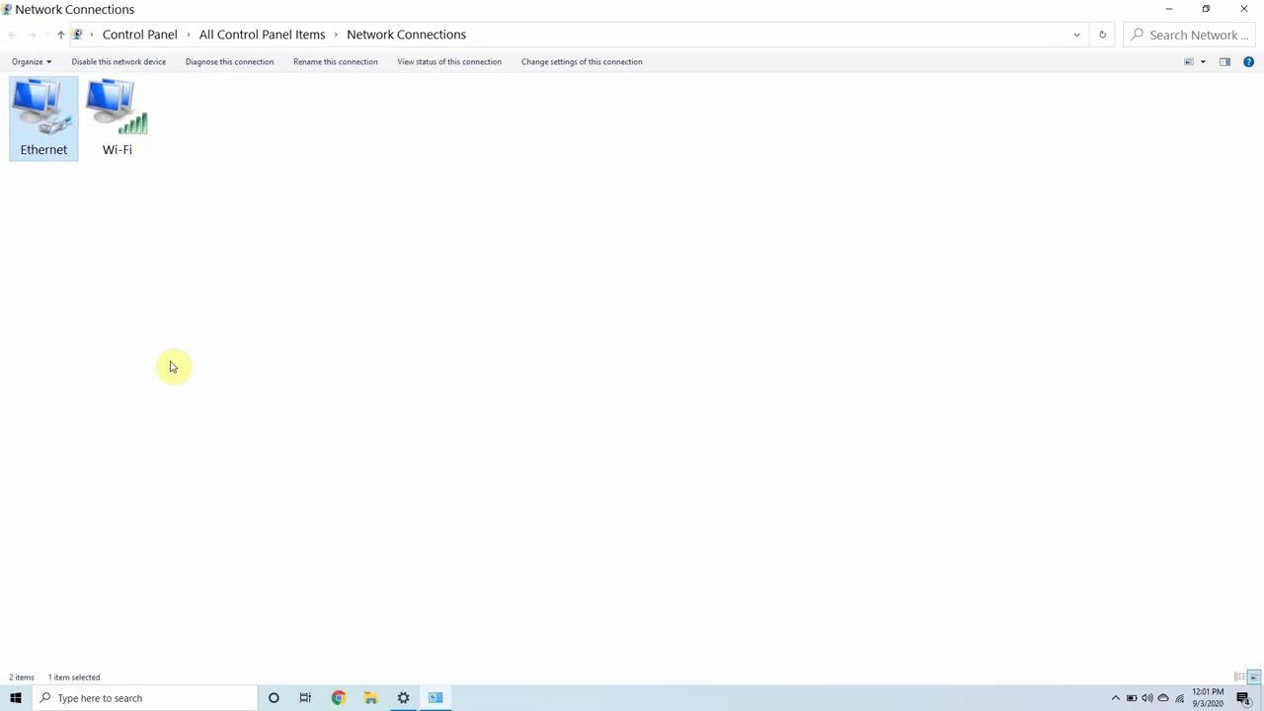
Step: Close Network Connections and launch Local Security Policy by searching SECPOL.MSC
left_click(170, 367)
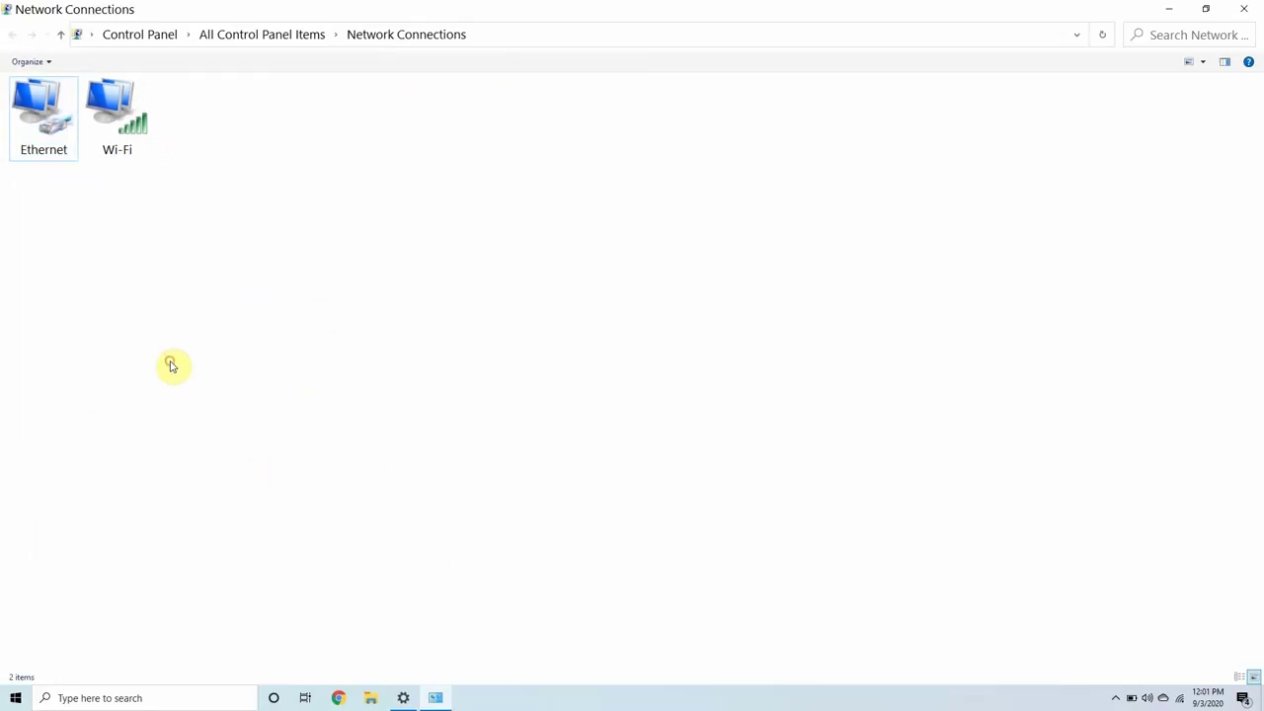
left_click(1244, 9)
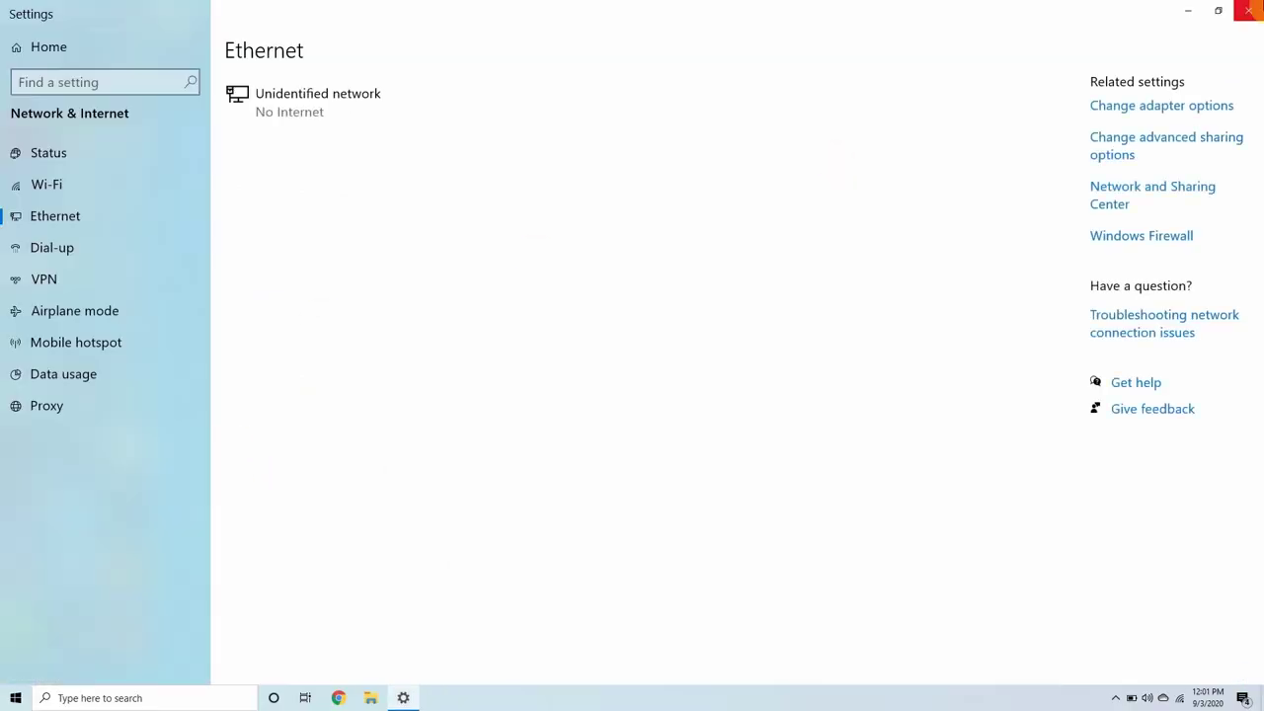
left_click(16, 698)
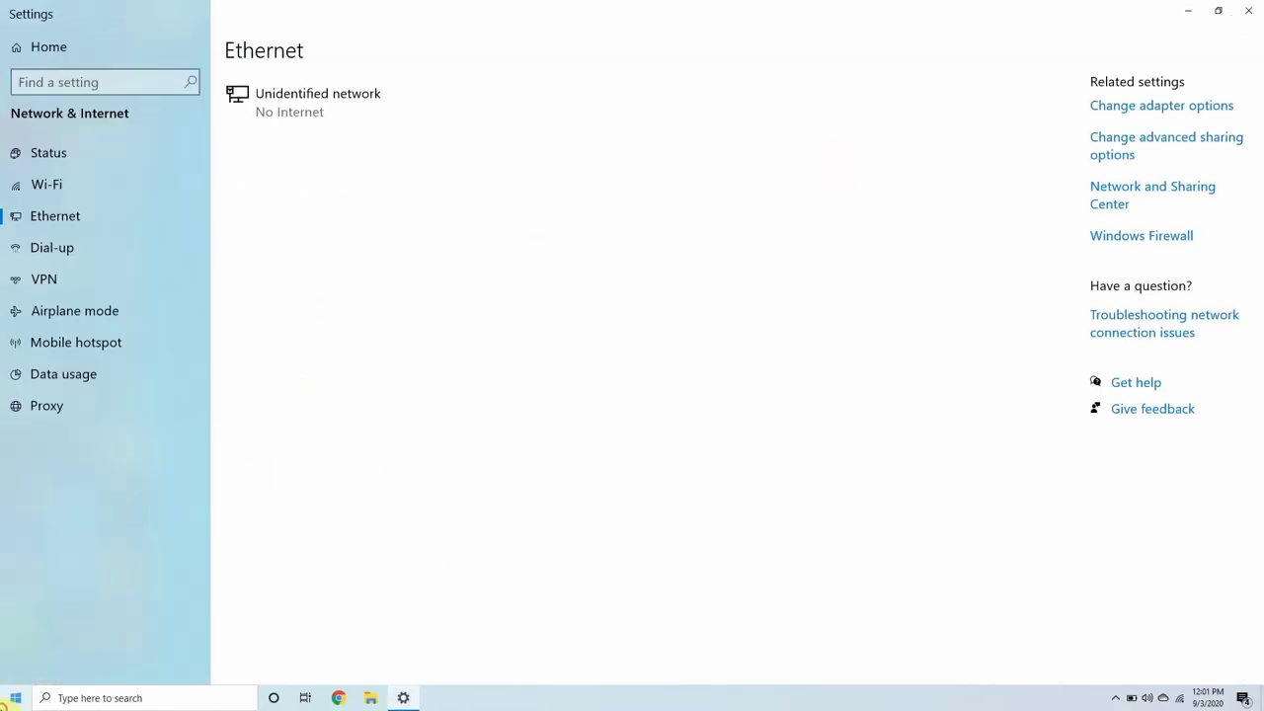
type("SECPOL")
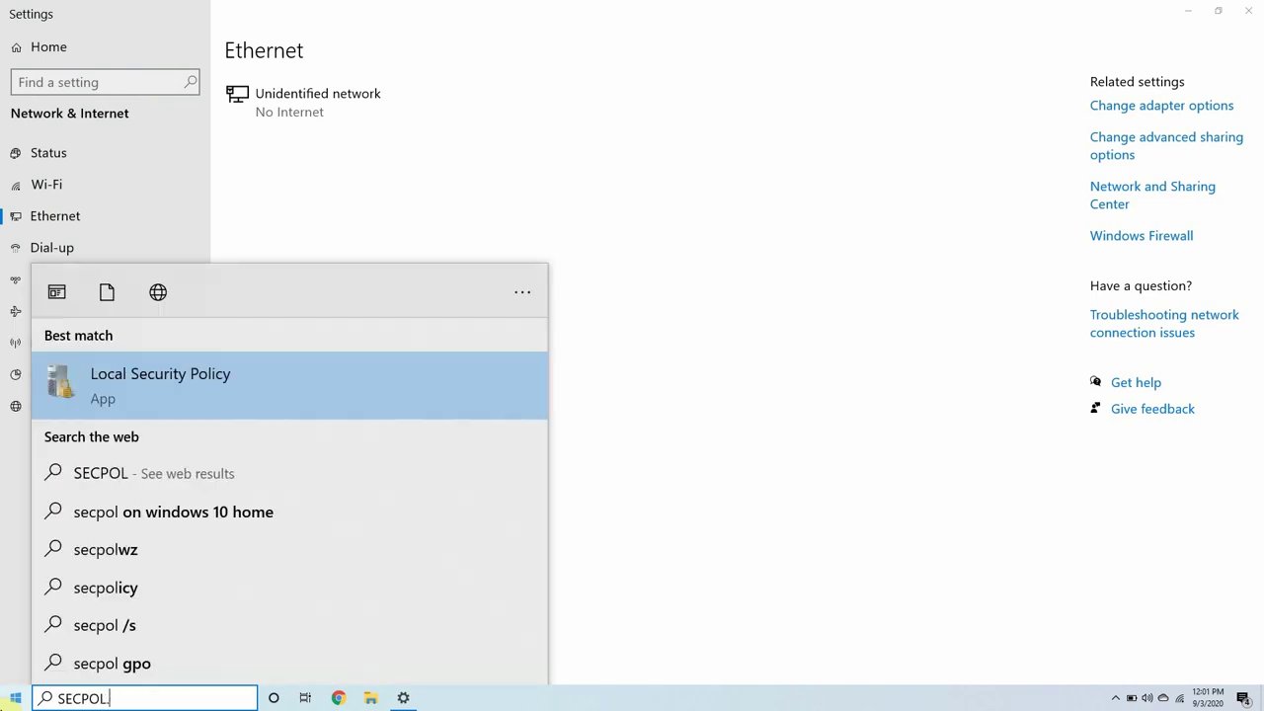
type(".MSC")
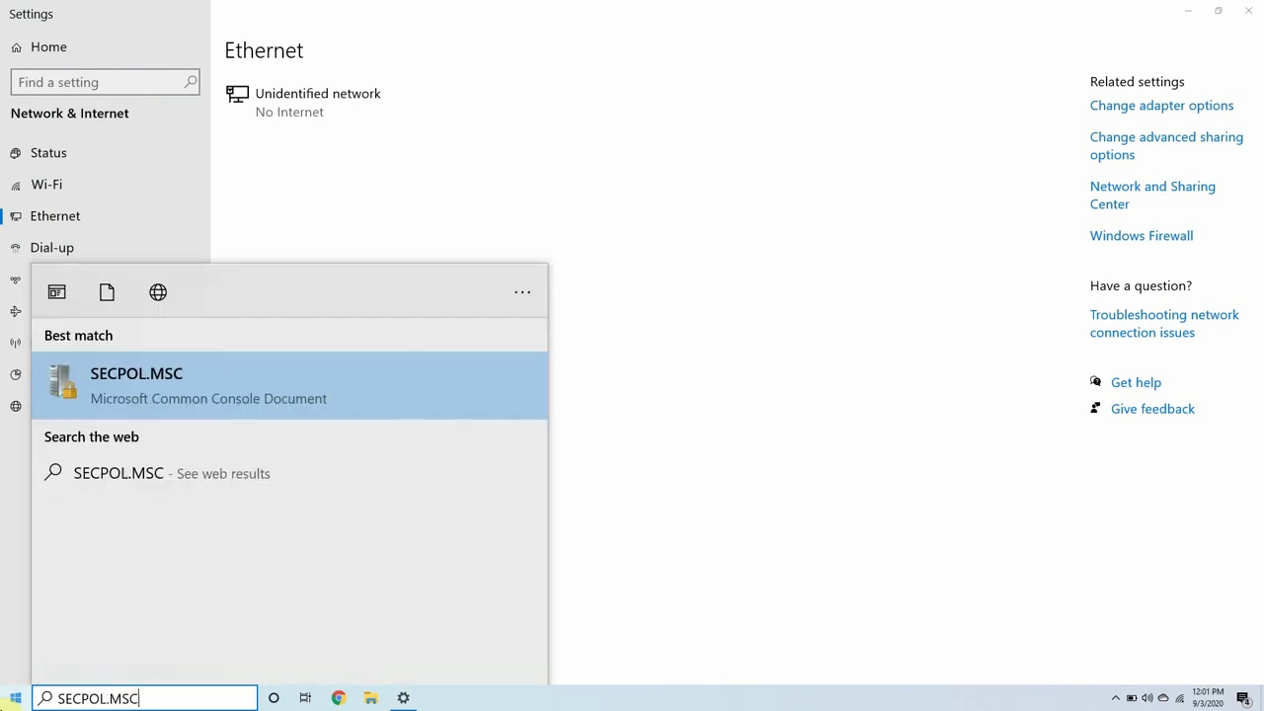
left_click(263, 405)
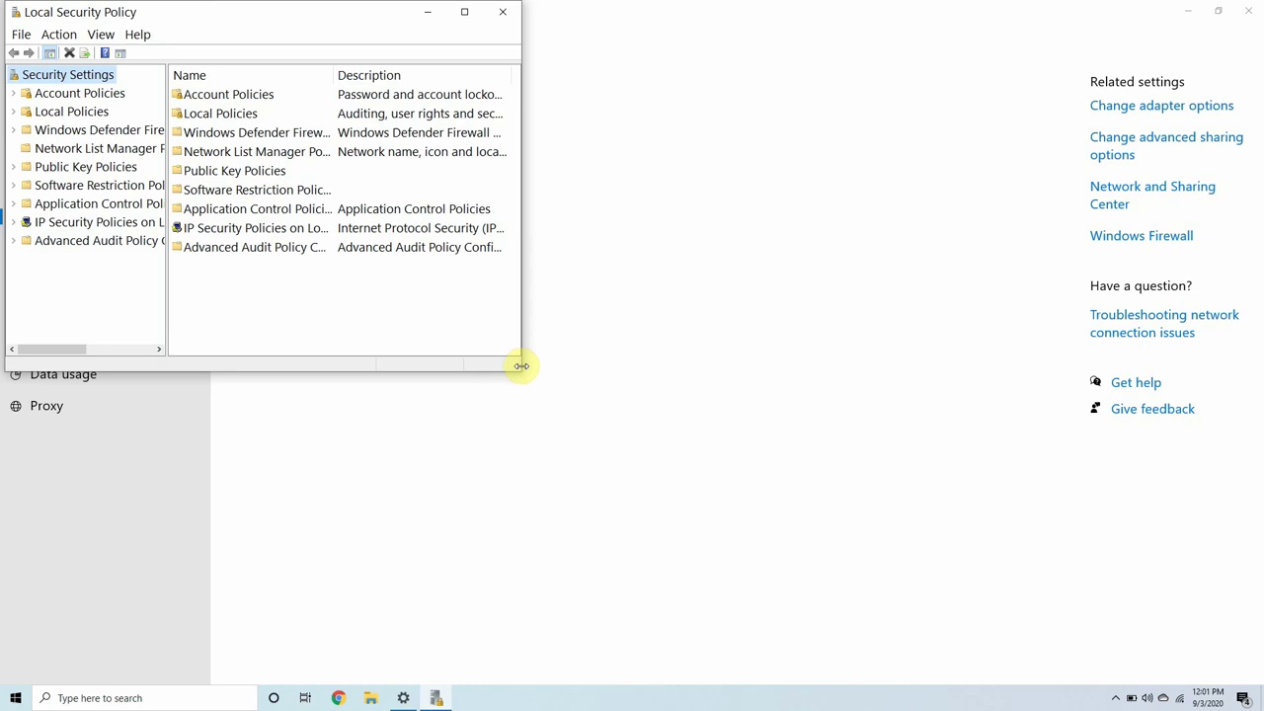
Step: Under Network List Manager Policies, set Unidentified Networks' location type to Private
left_click_drag(522, 365, 699, 365)
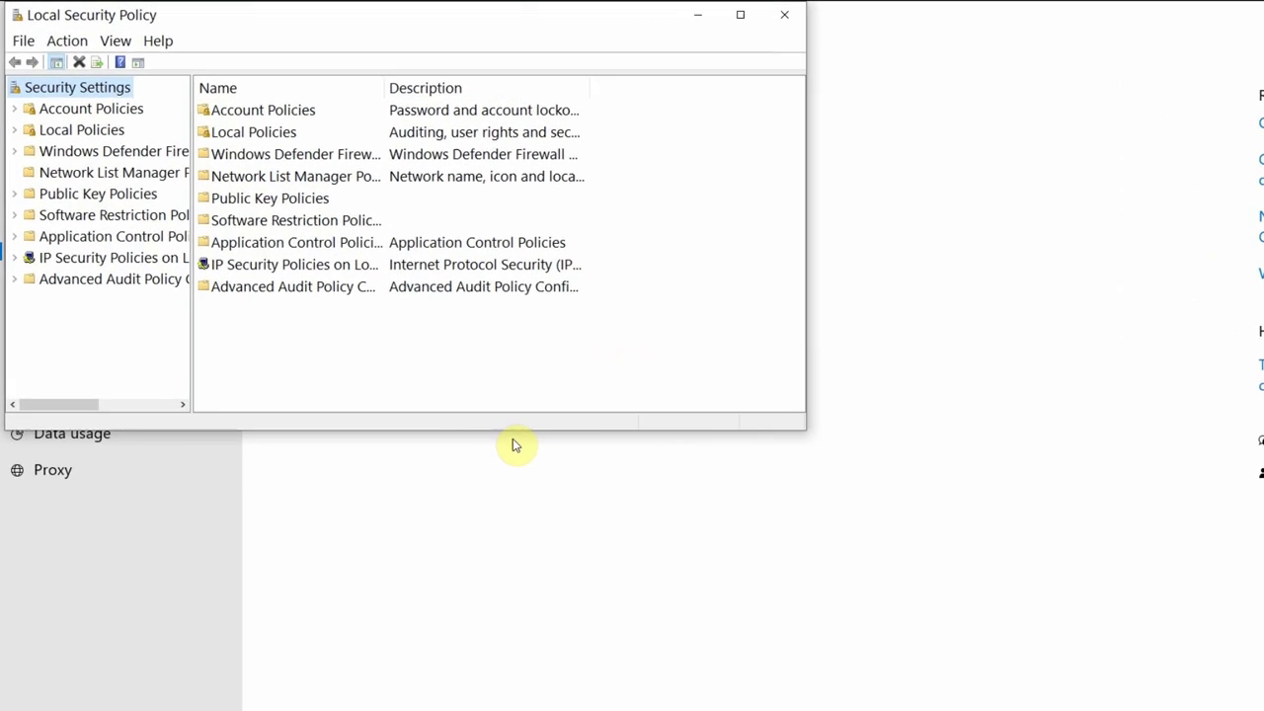
left_click_drag(191, 398, 295, 398)
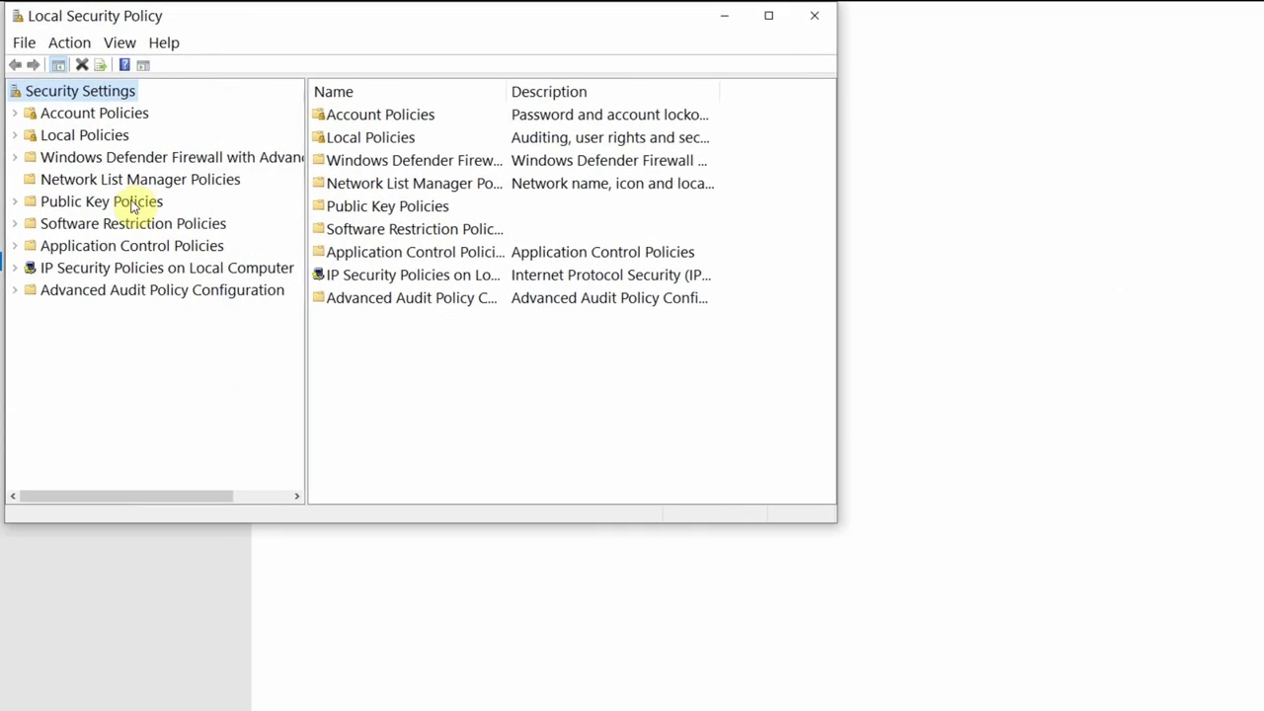
left_click(126, 182)
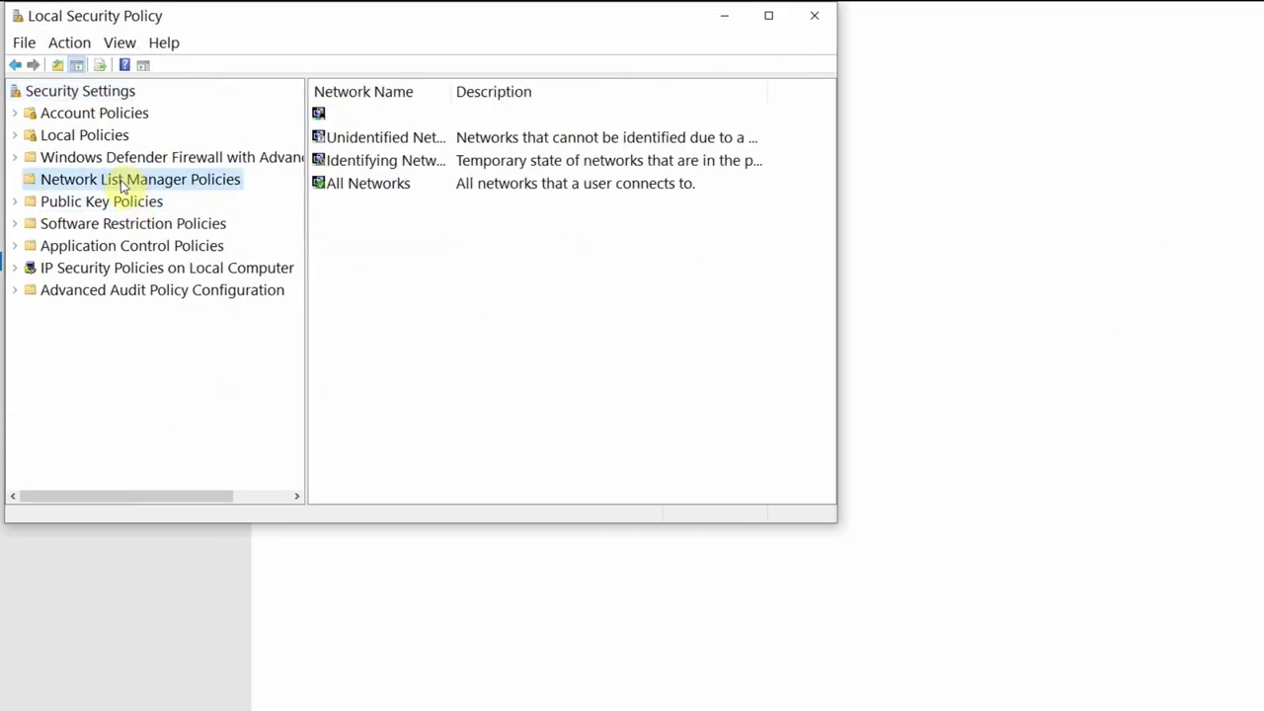
double_click(382, 140)
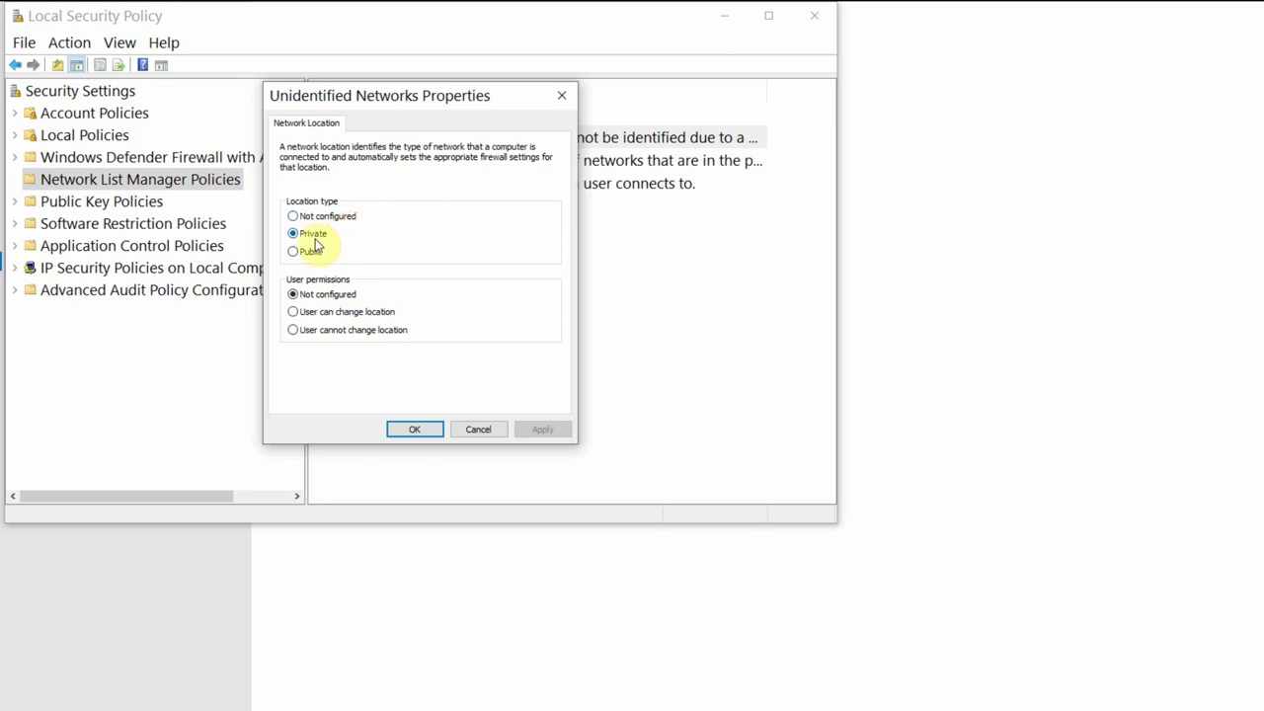
left_click(315, 238)
left_click(422, 429)
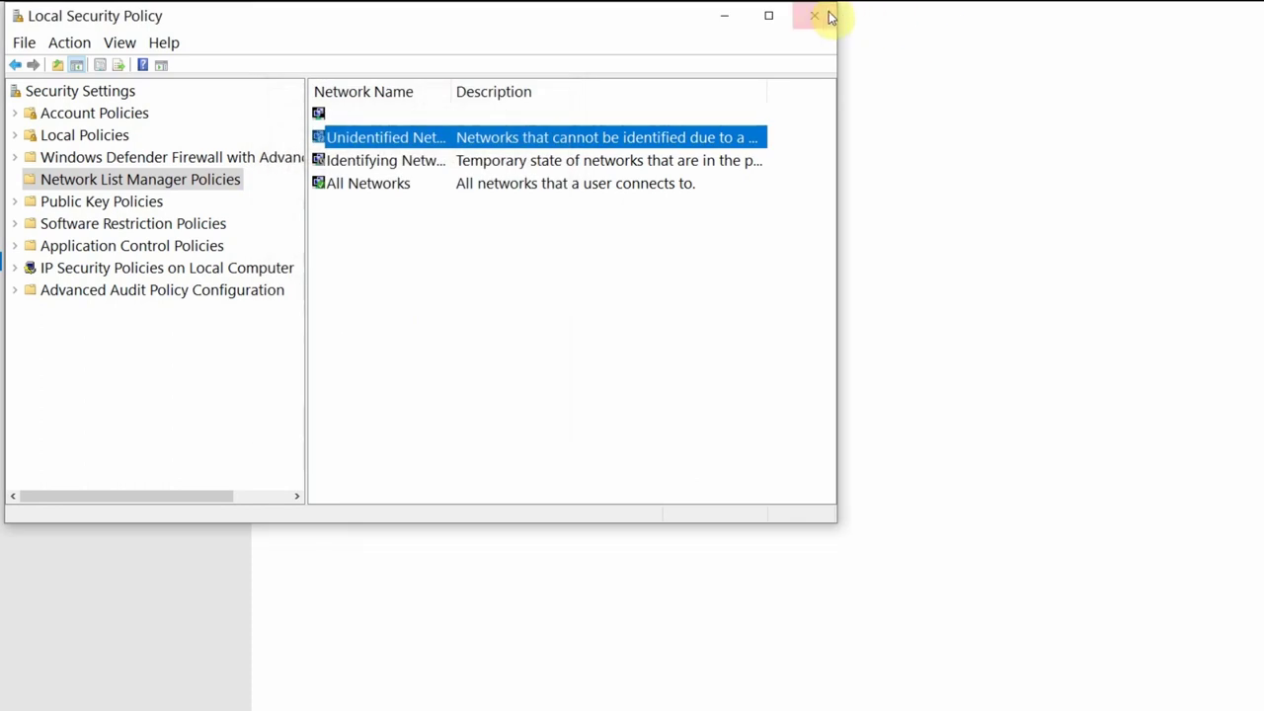
Step: Turn off password protected sharing for All Networks, then close every window to the desktop
left_click(814, 15)
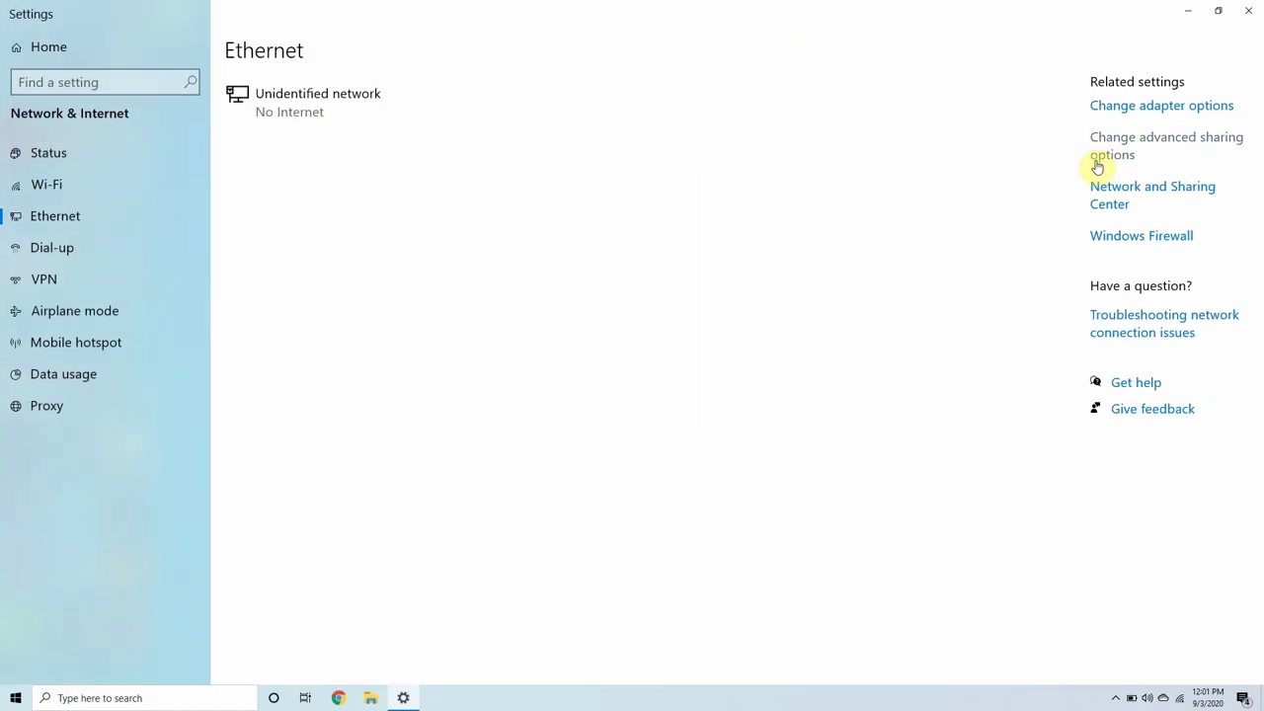
left_click(1169, 141)
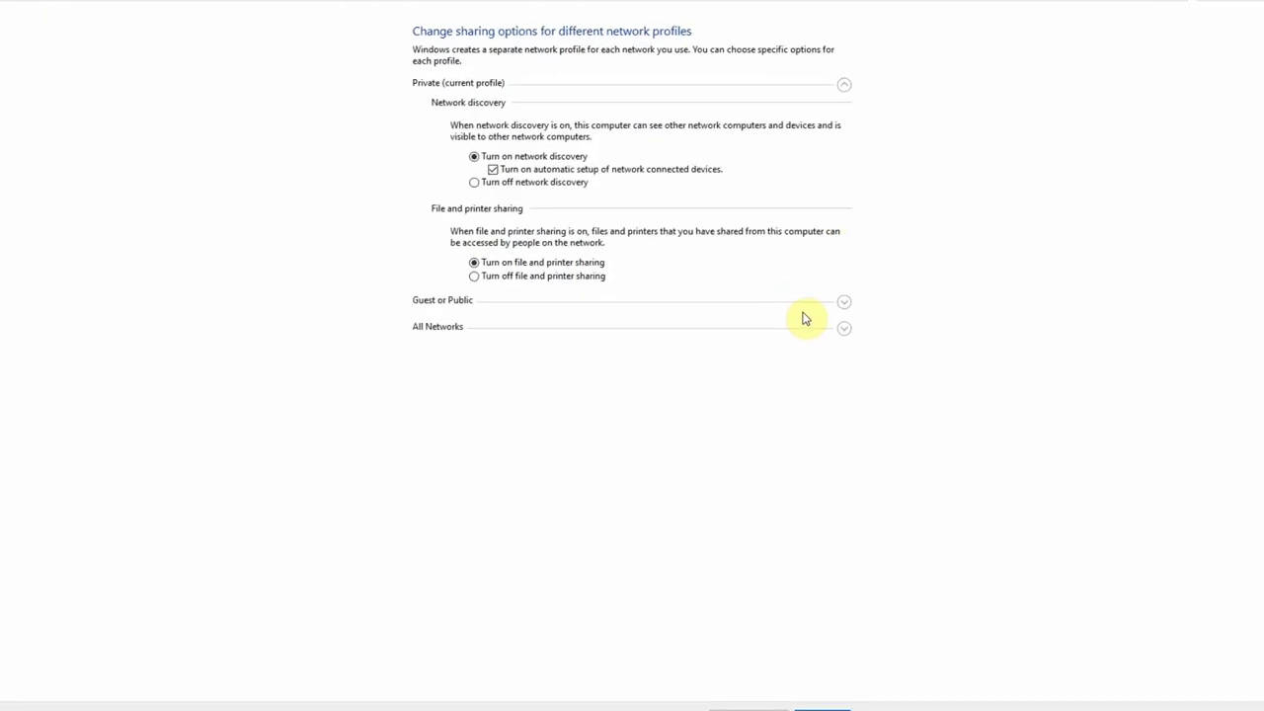
left_click(843, 331)
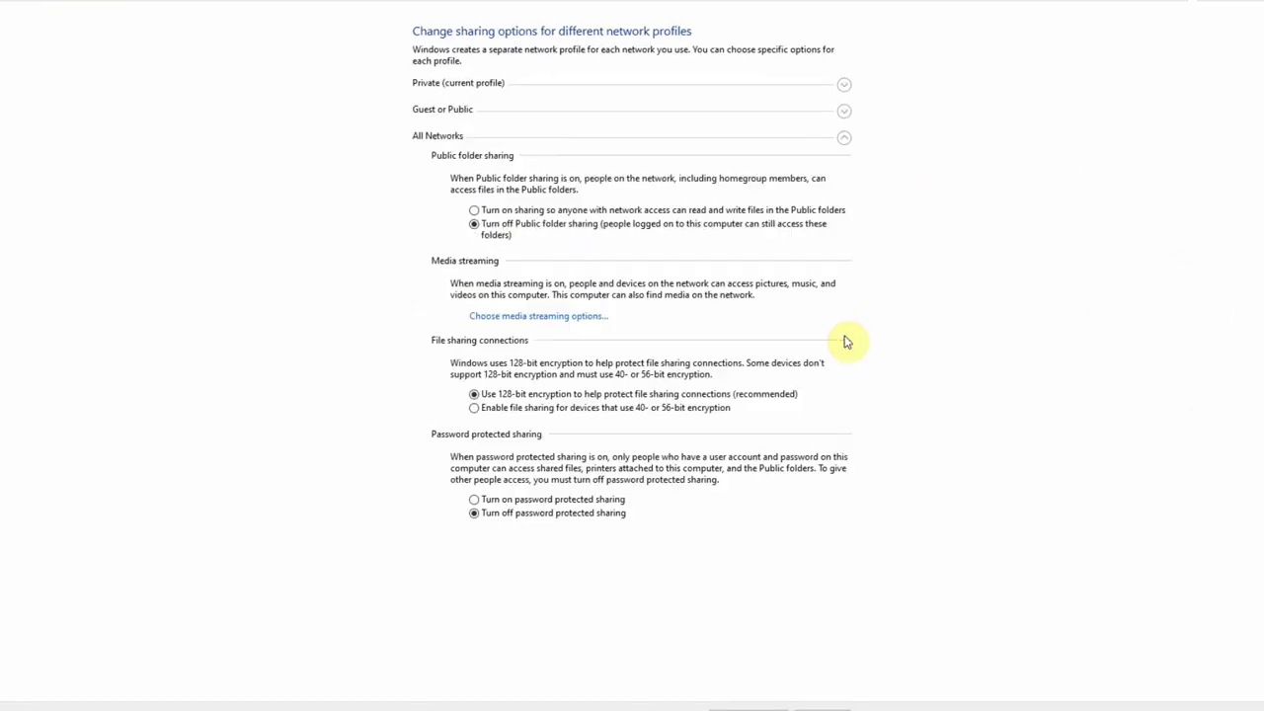
left_click(537, 499)
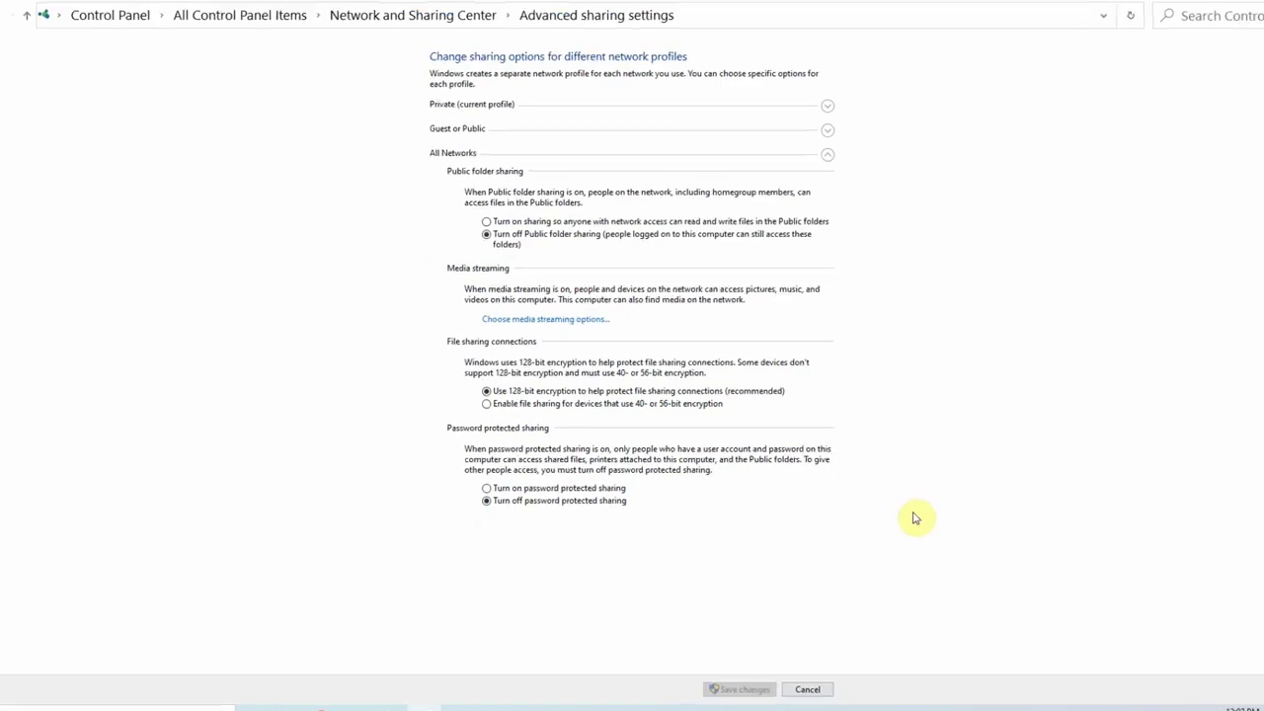
left_click(1246, 9)
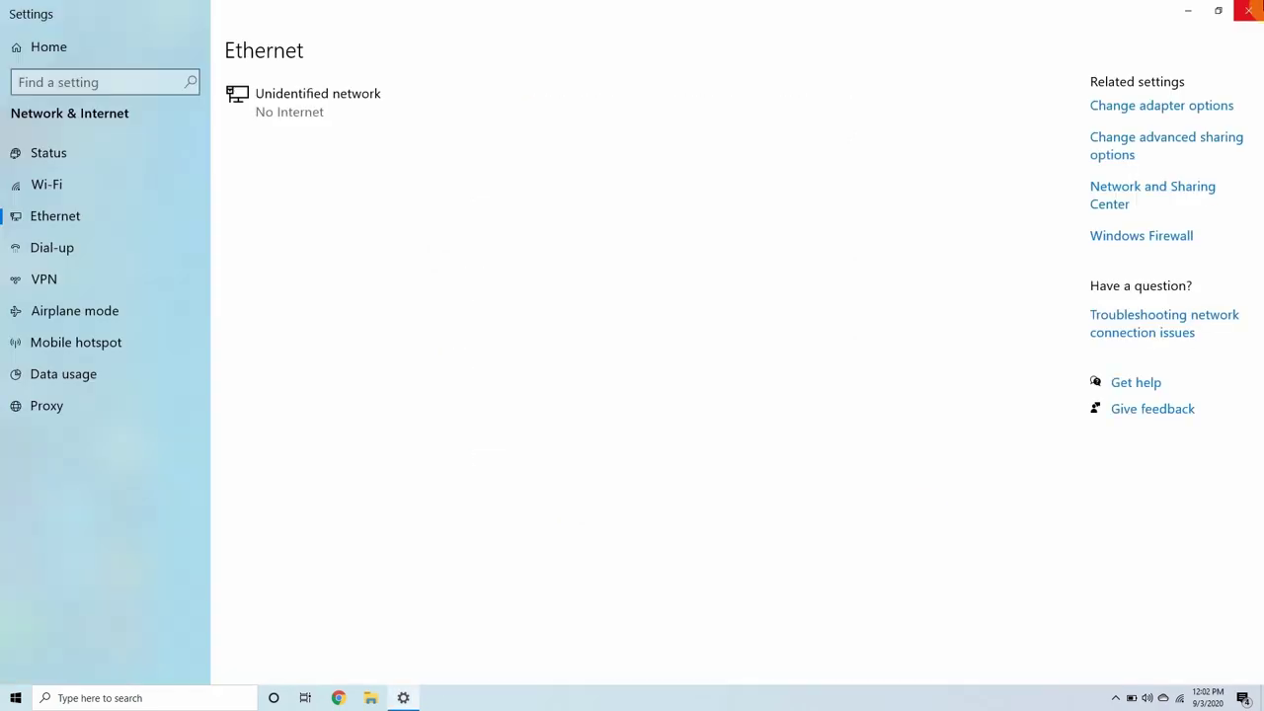
left_click(1248, 10)
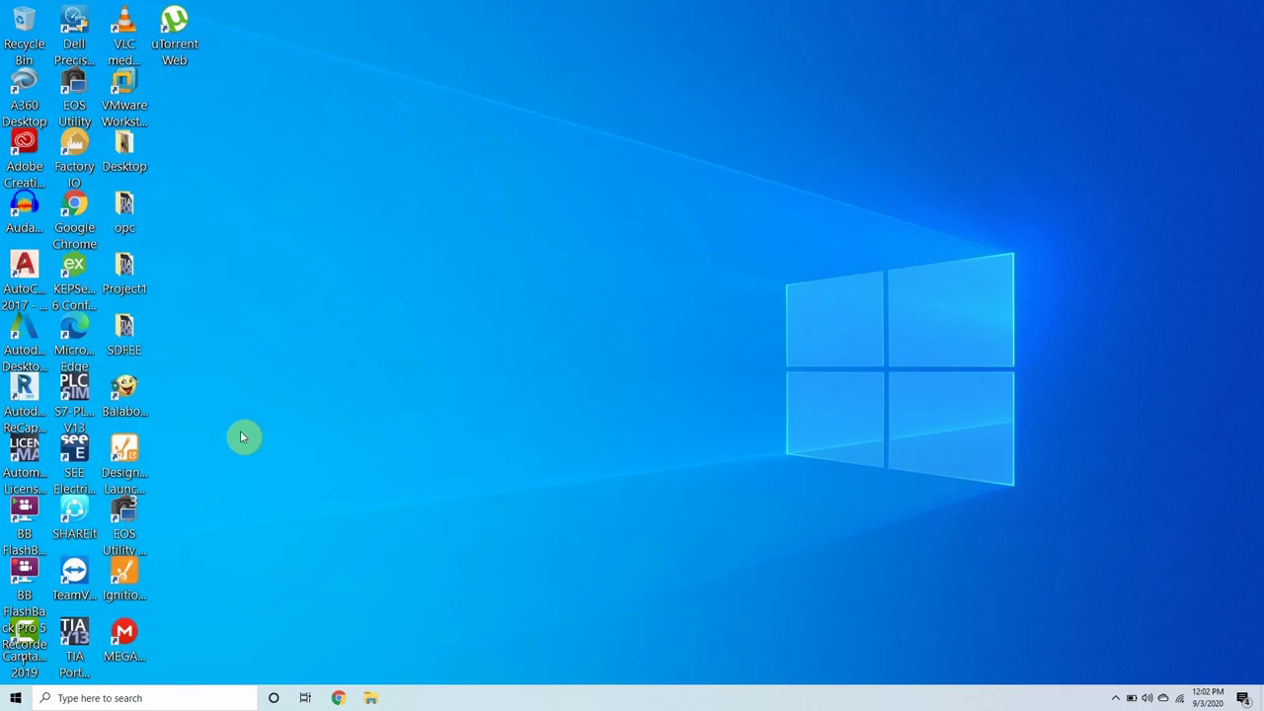
Step: In File Explorer's This PC, open the Properties of the Win 10 (C:) drive
left_click(16, 698)
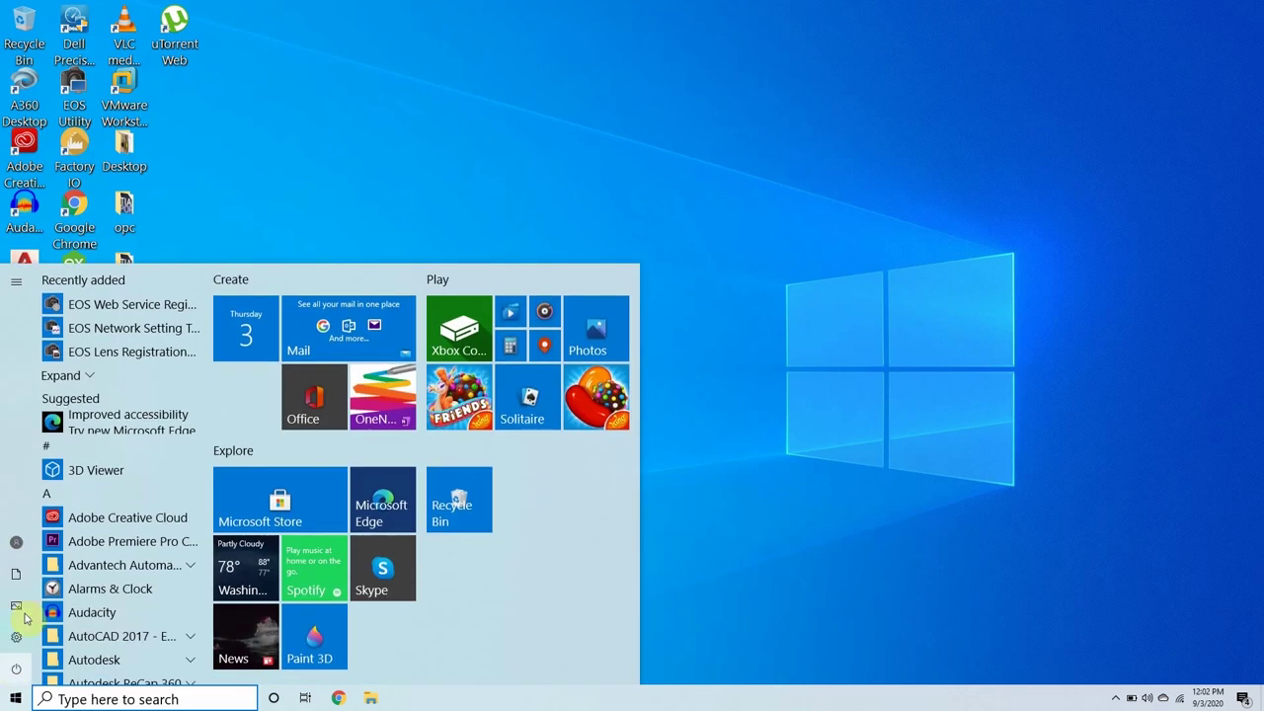
mouse_move(27, 578)
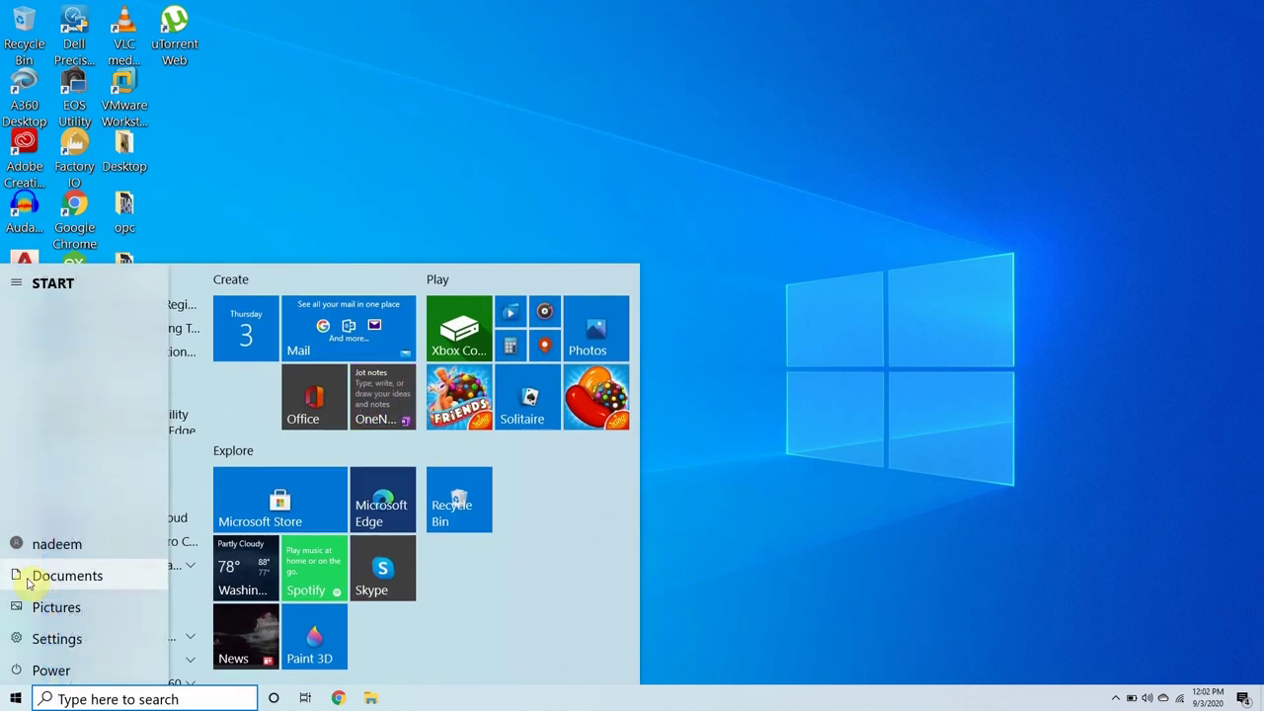
left_click(398, 124)
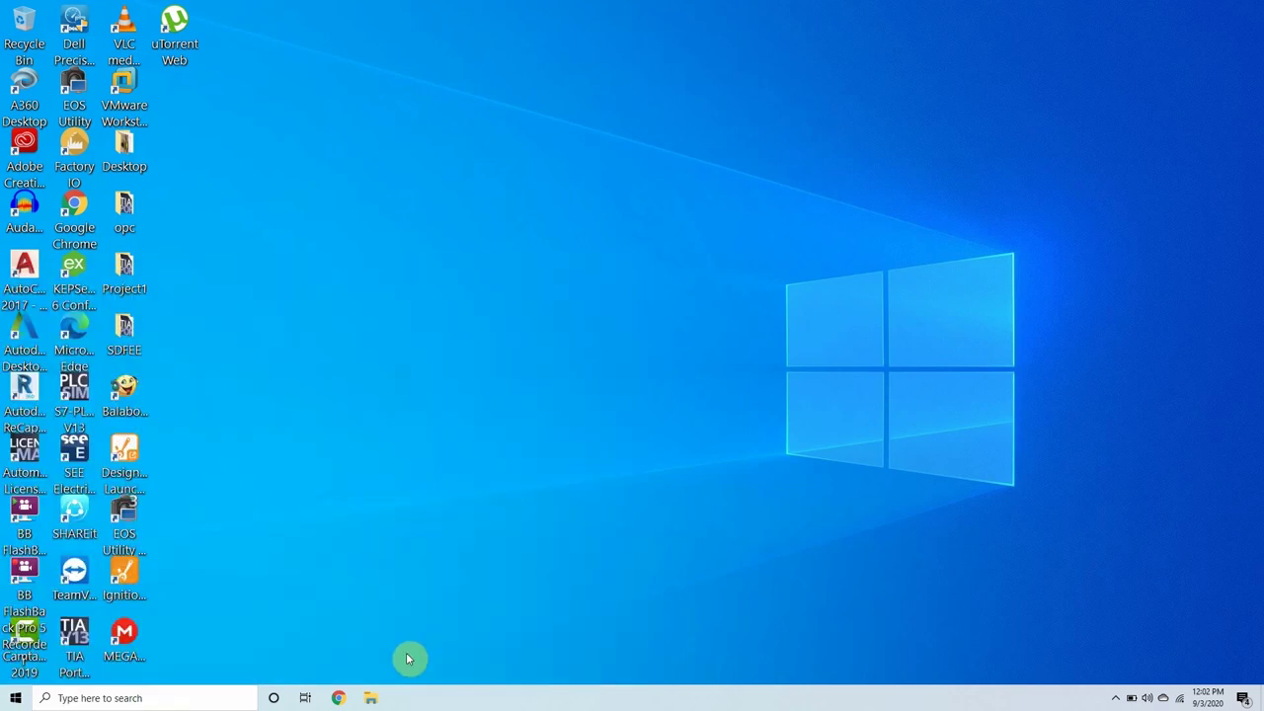
left_click(369, 699)
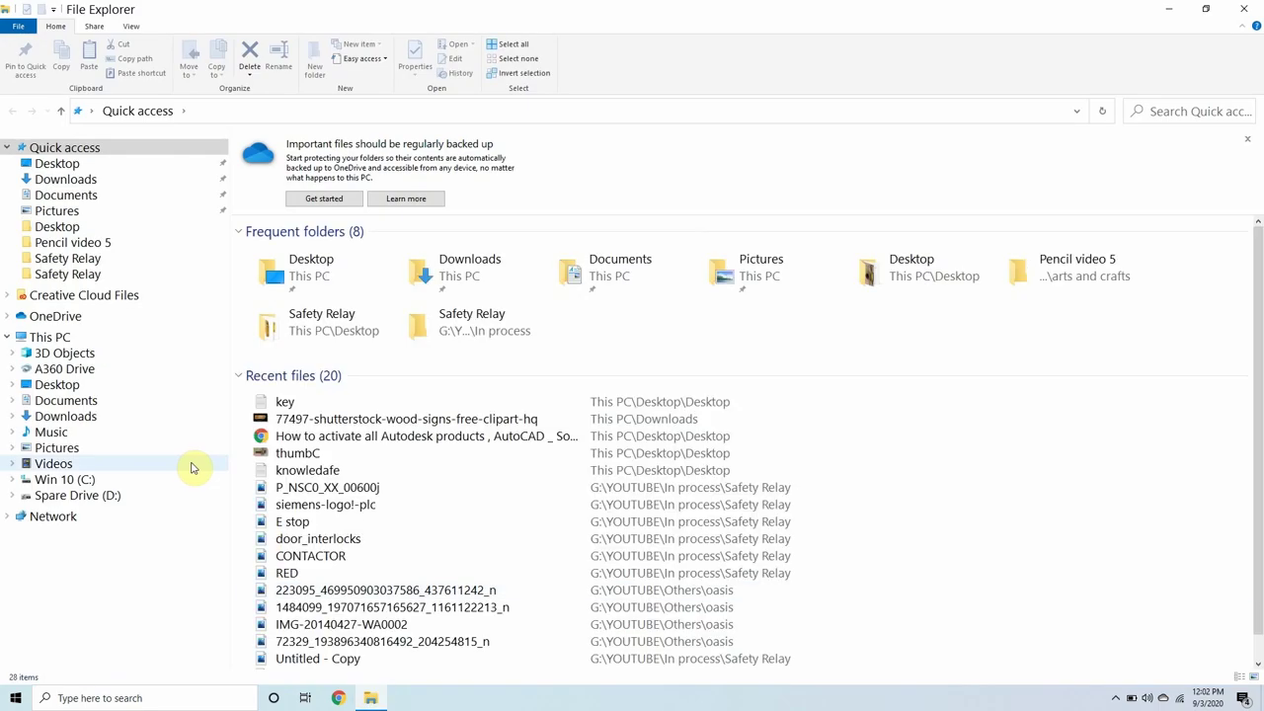
left_click(88, 338)
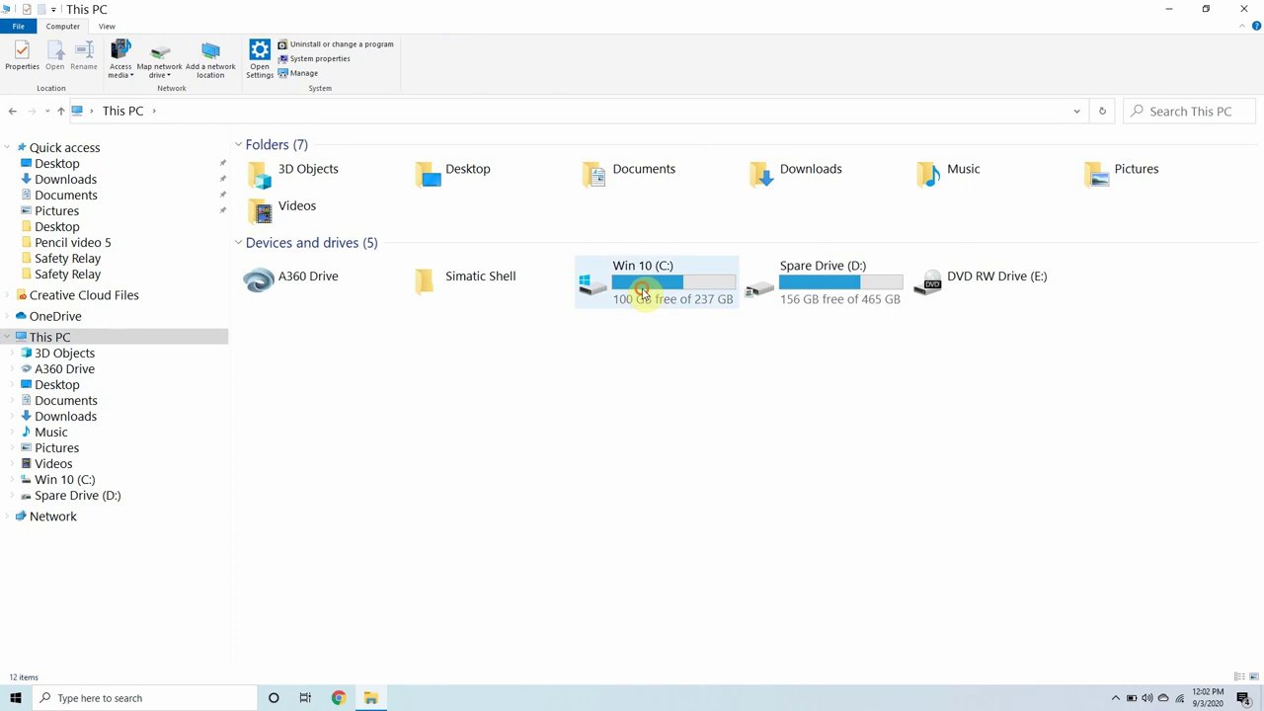
left_click(630, 300)
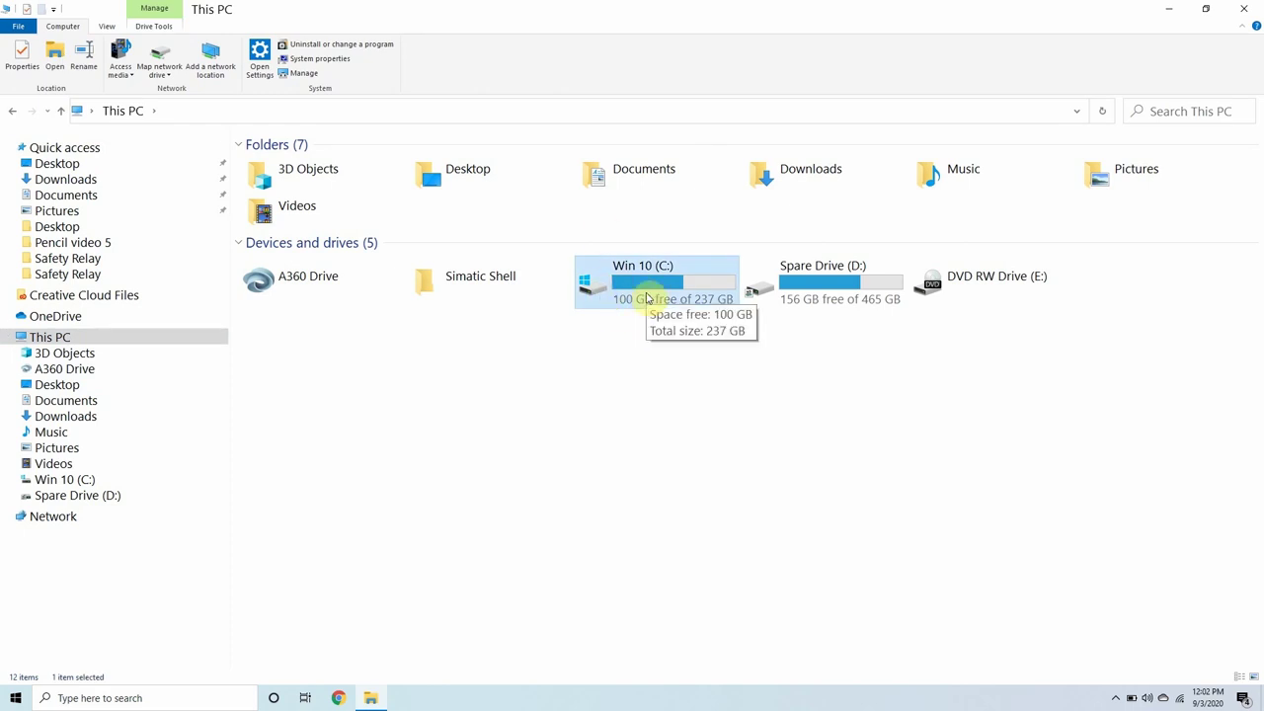
right_click(648, 296)
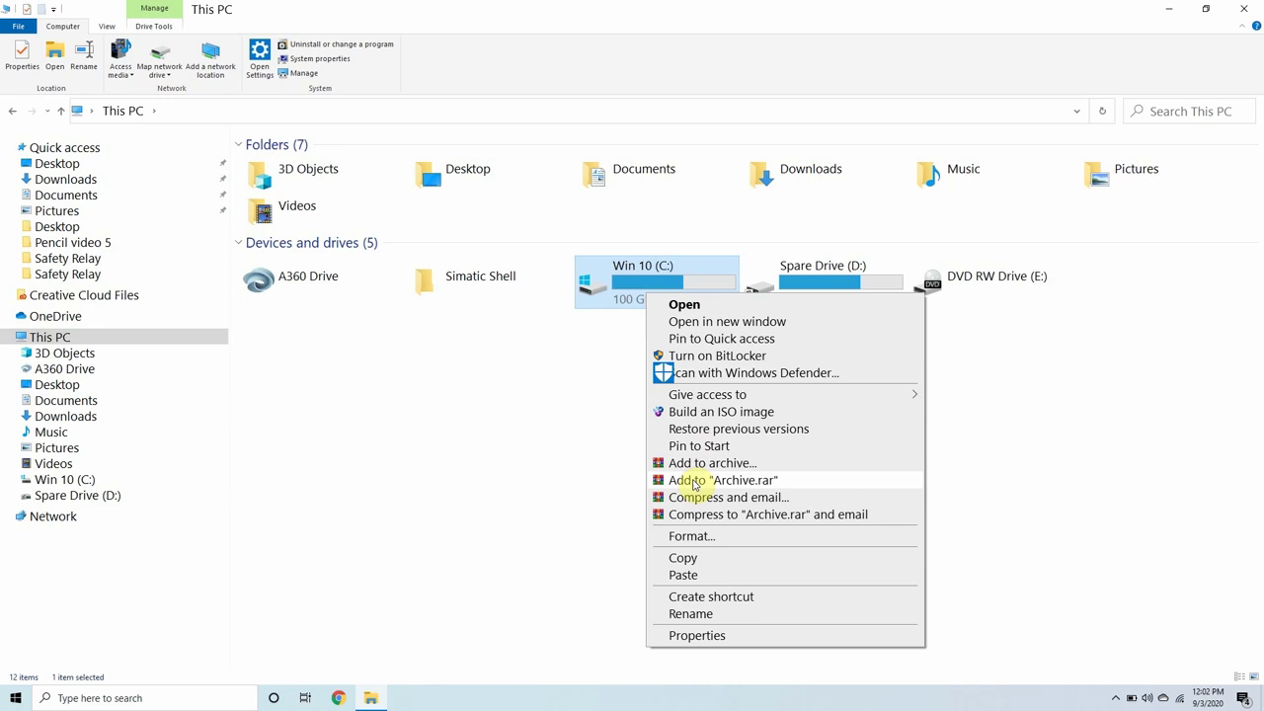
left_click(725, 635)
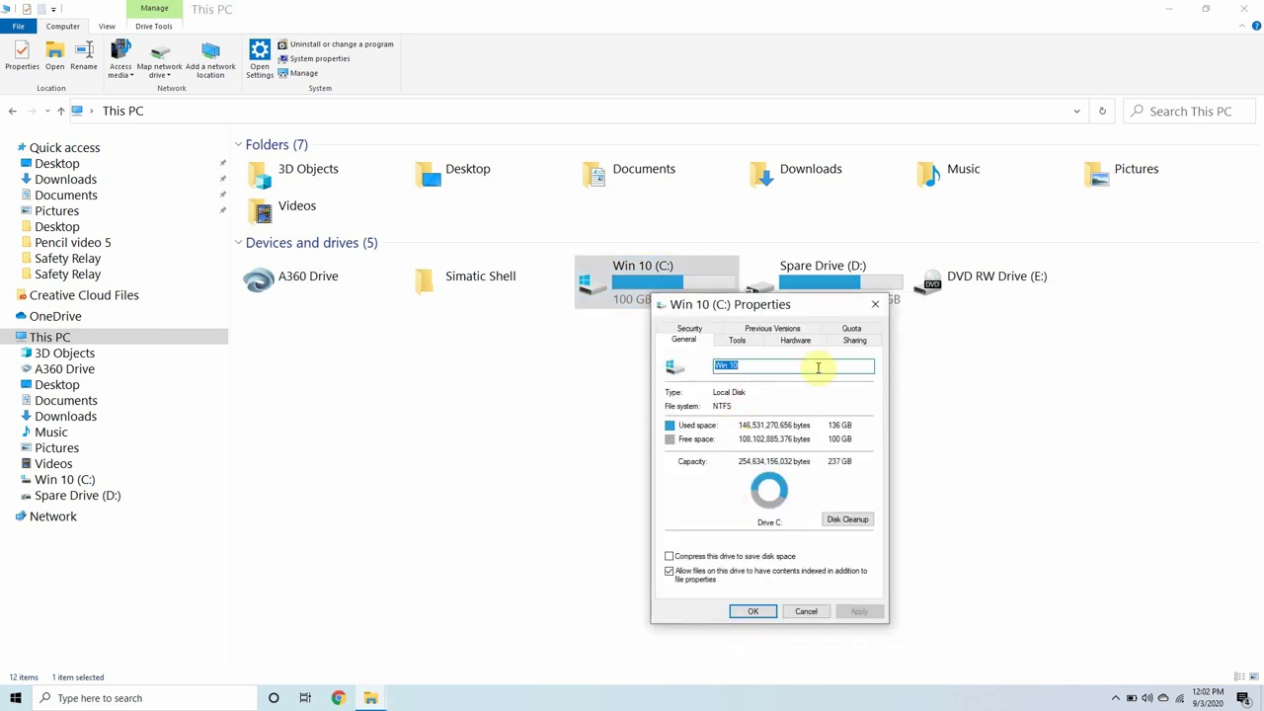
Step: Share the drive as C with Everyone given Full Control, then close Properties
left_click(857, 340)
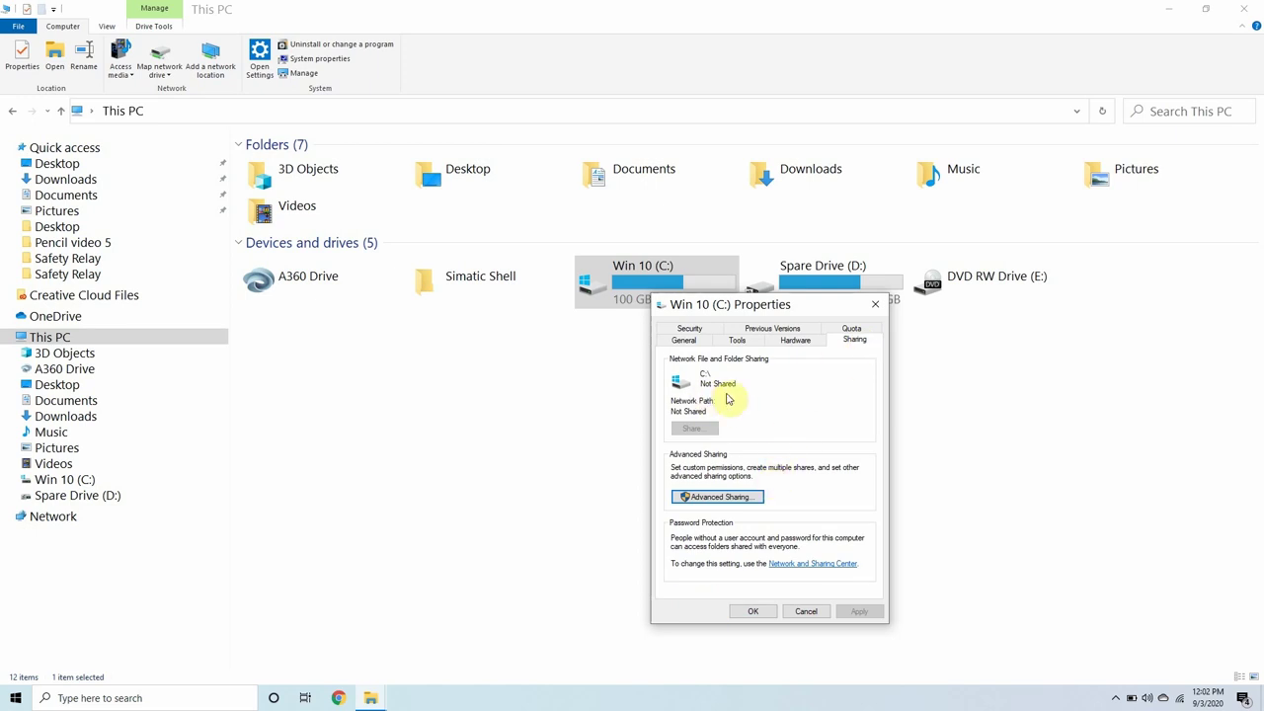
left_click(754, 497)
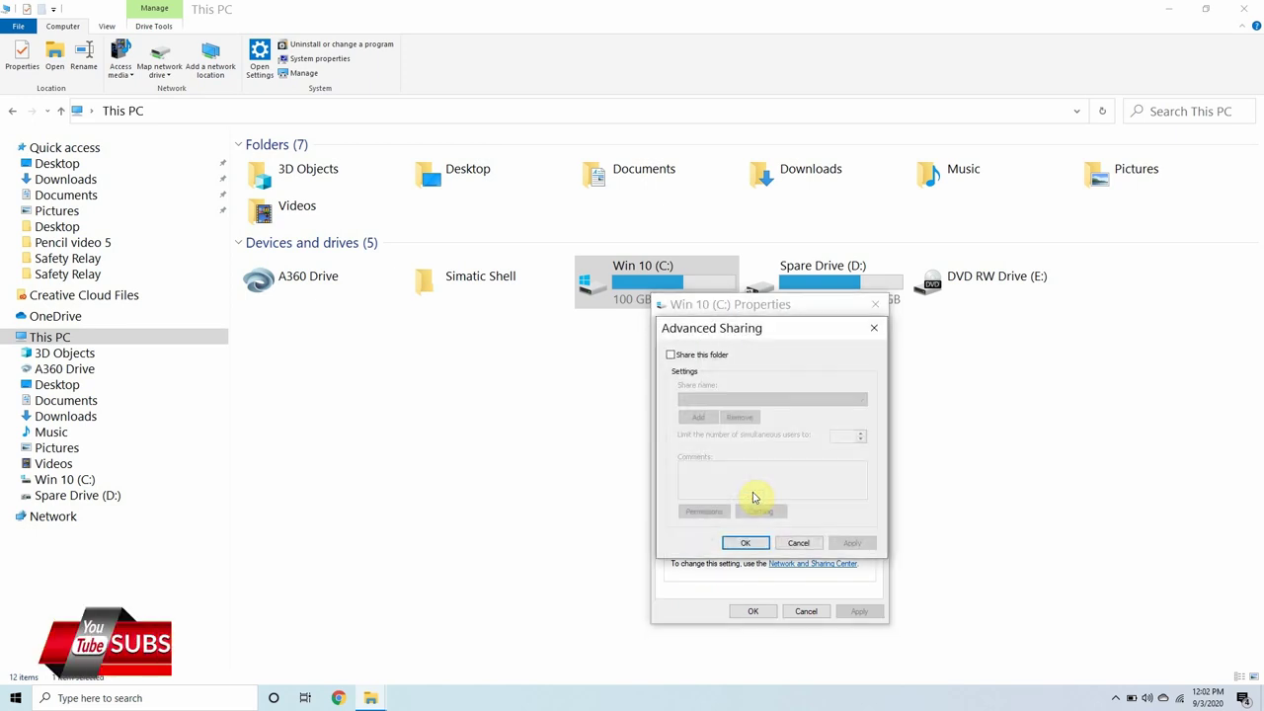
left_click(670, 354)
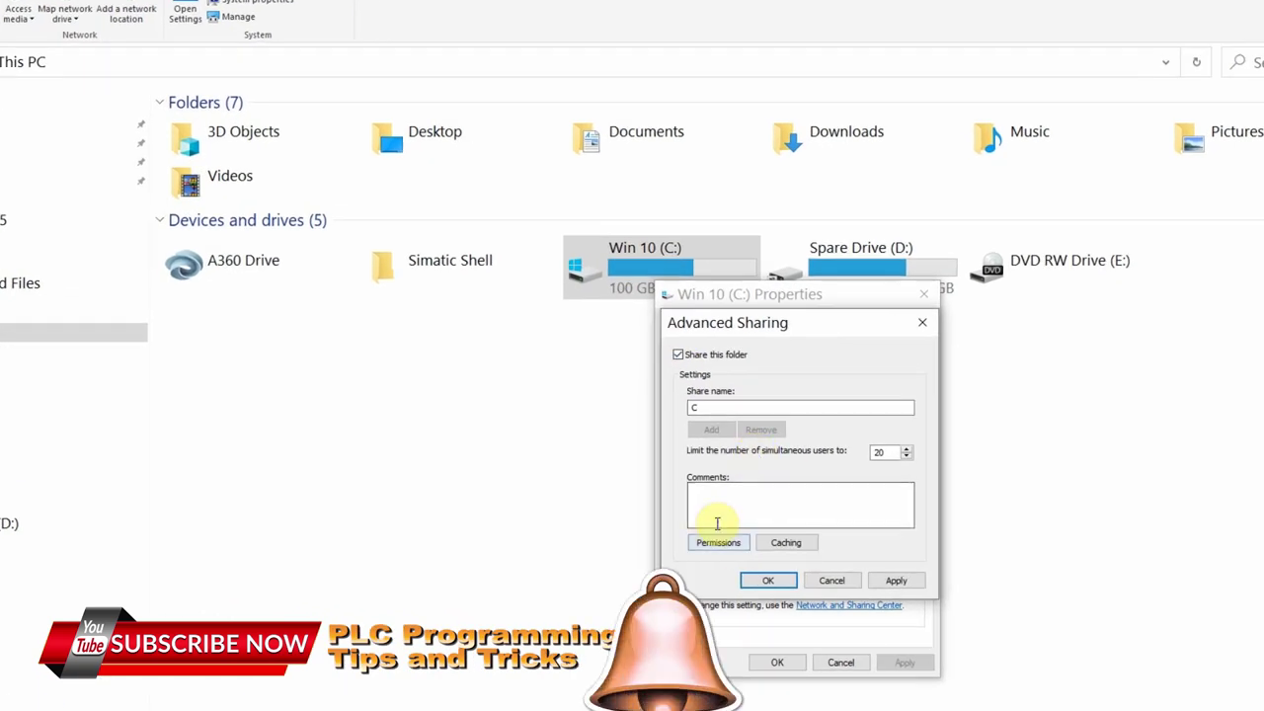
left_click(715, 511)
left_click(719, 546)
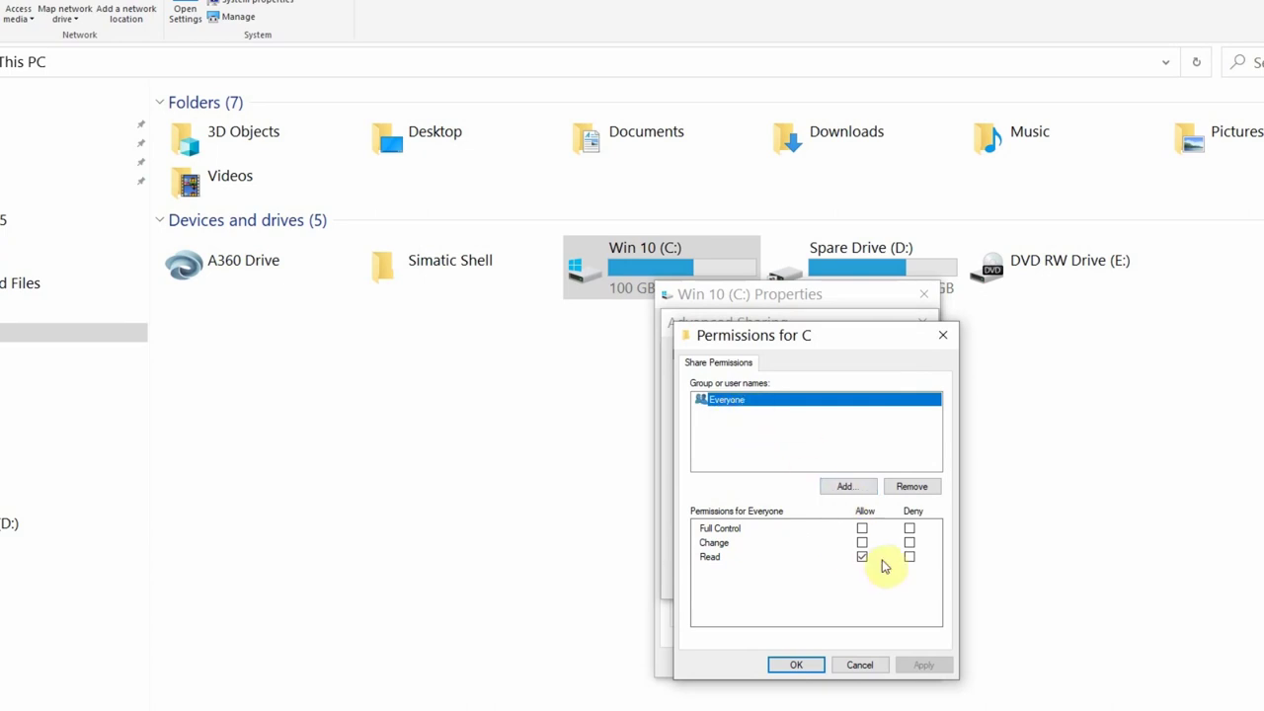
left_click(863, 530)
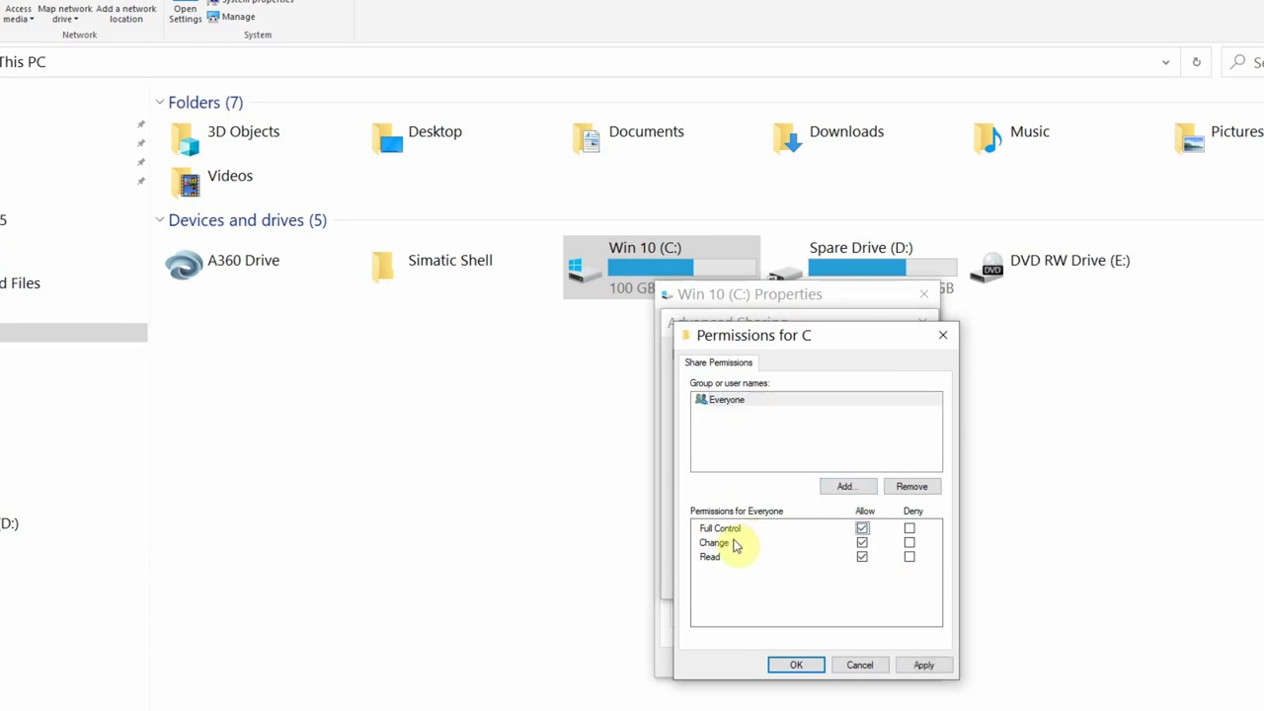
left_click(779, 665)
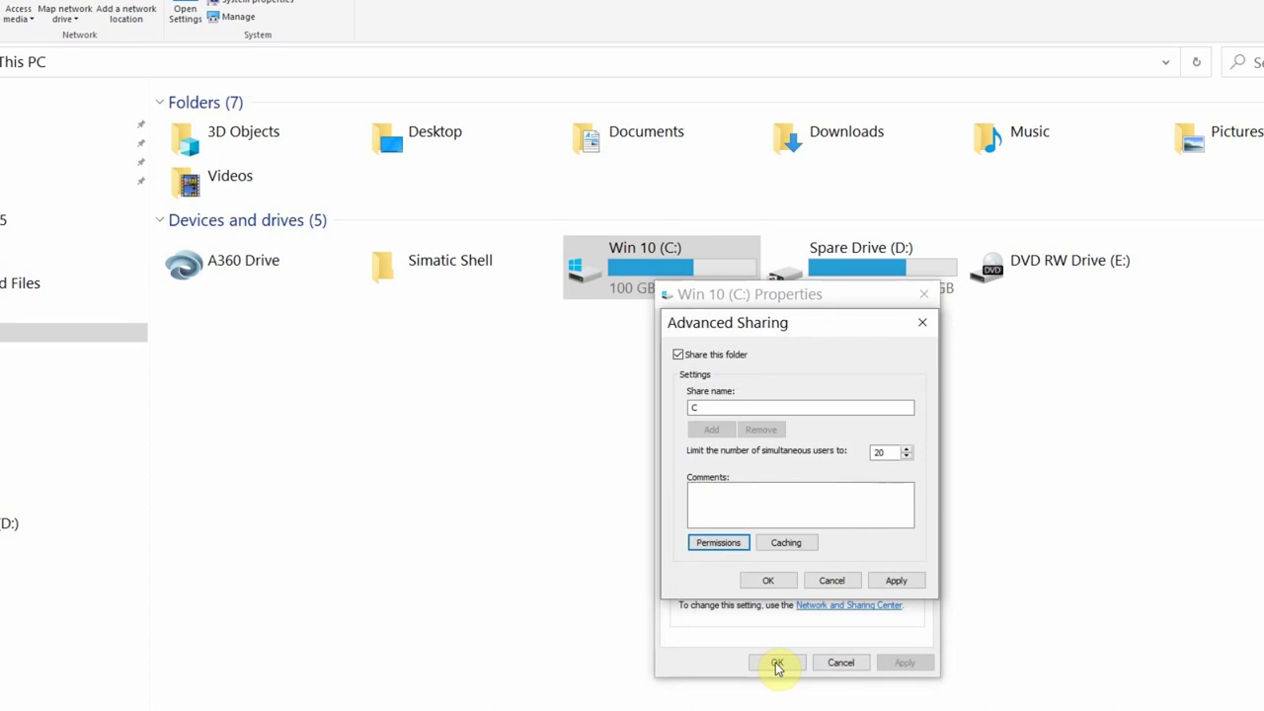
left_click(760, 581)
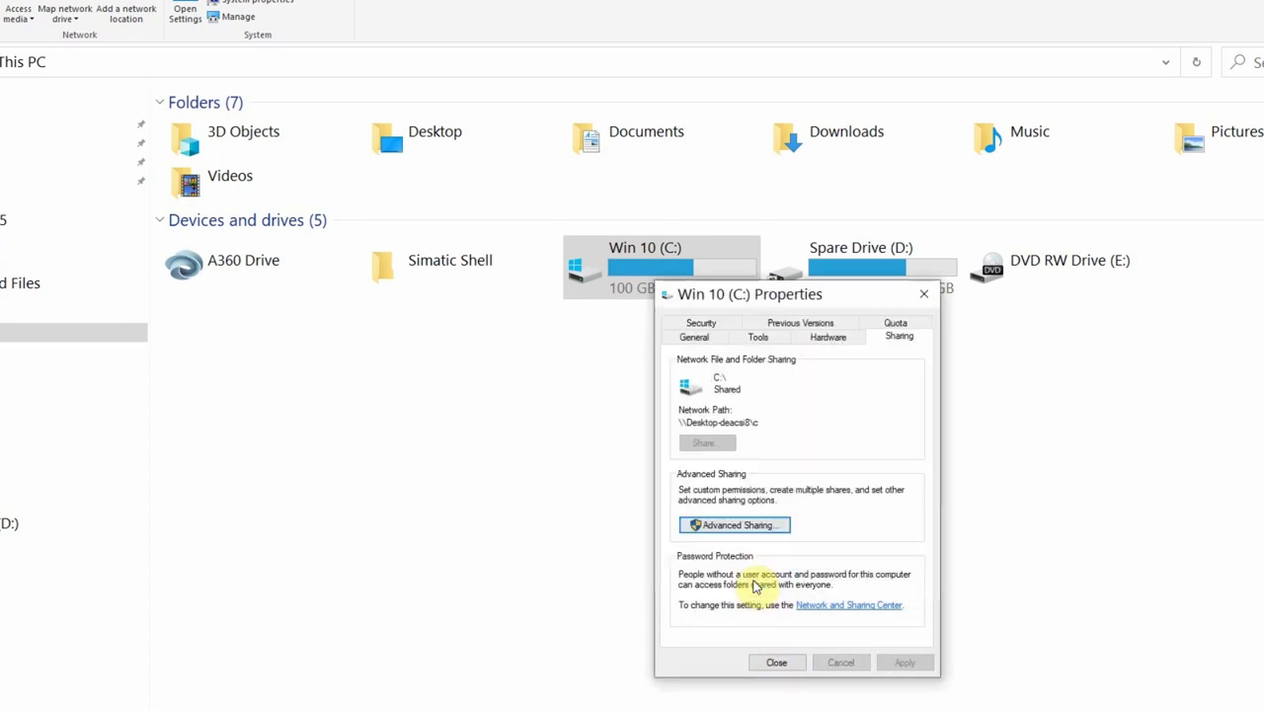
left_click(774, 662)
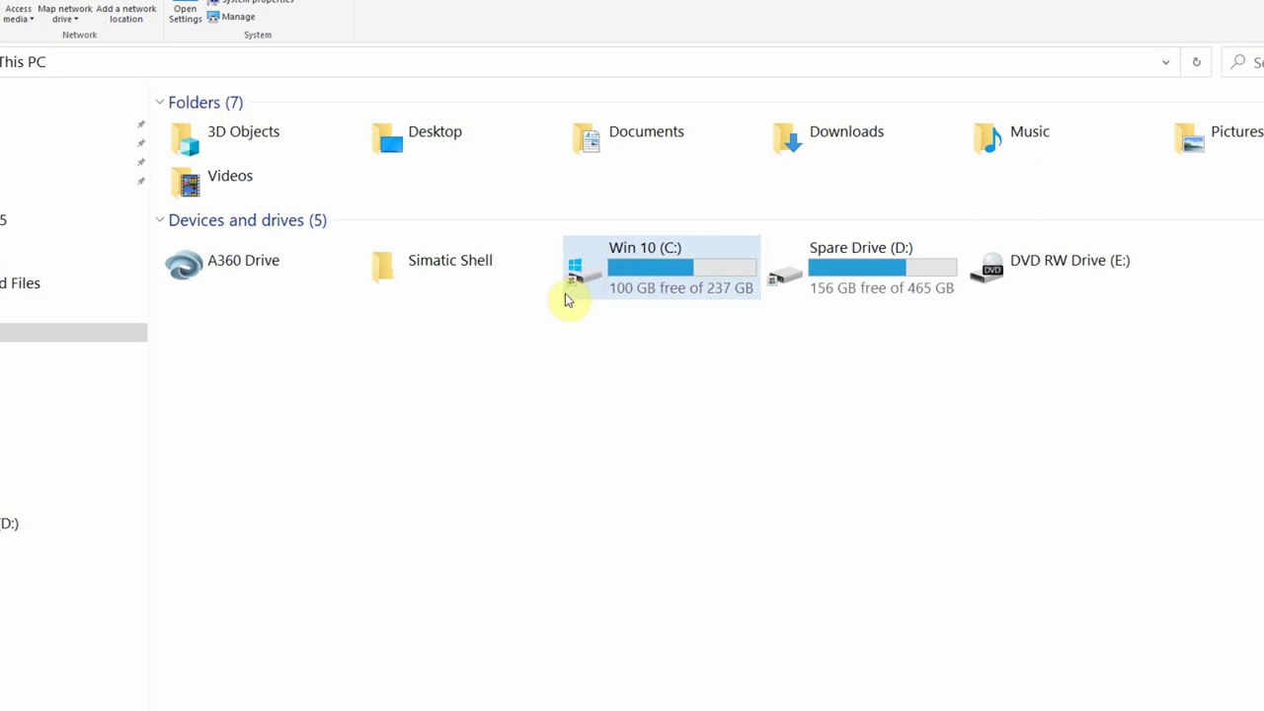
Step: From the C drive's Security tab, edit permissions and open Select Users or Groups
right_click(627, 298)
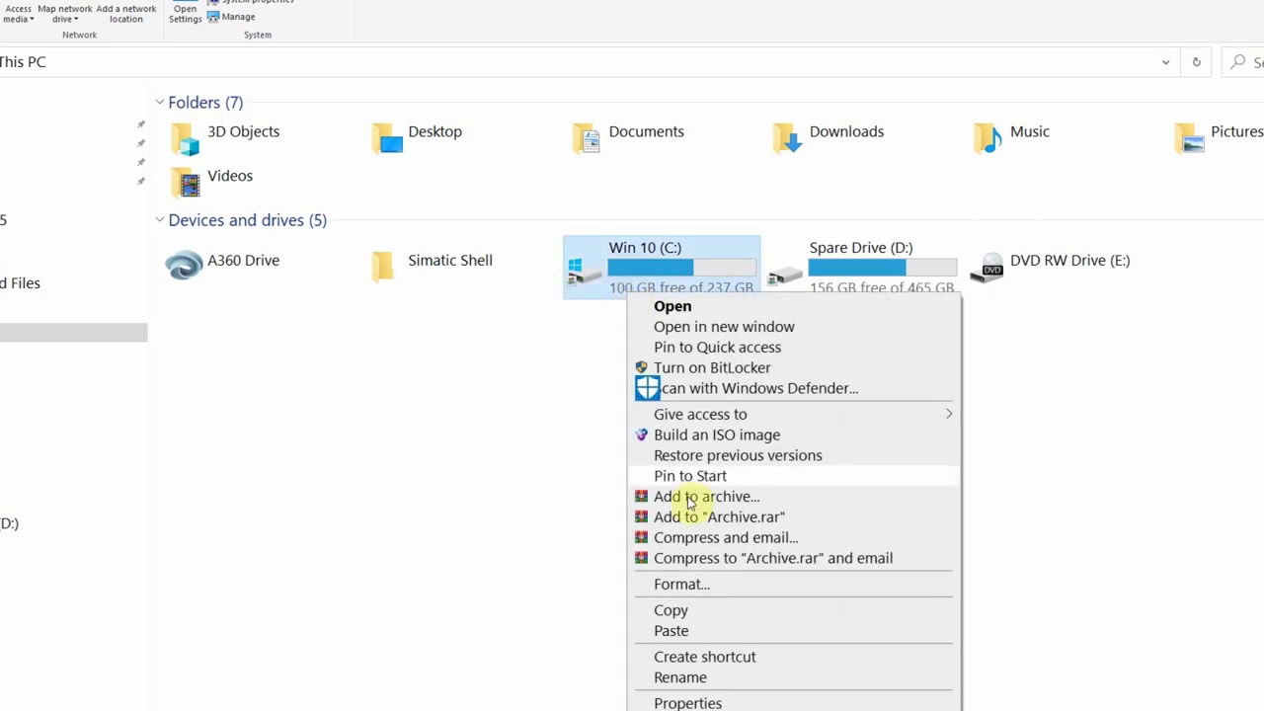
left_click(735, 702)
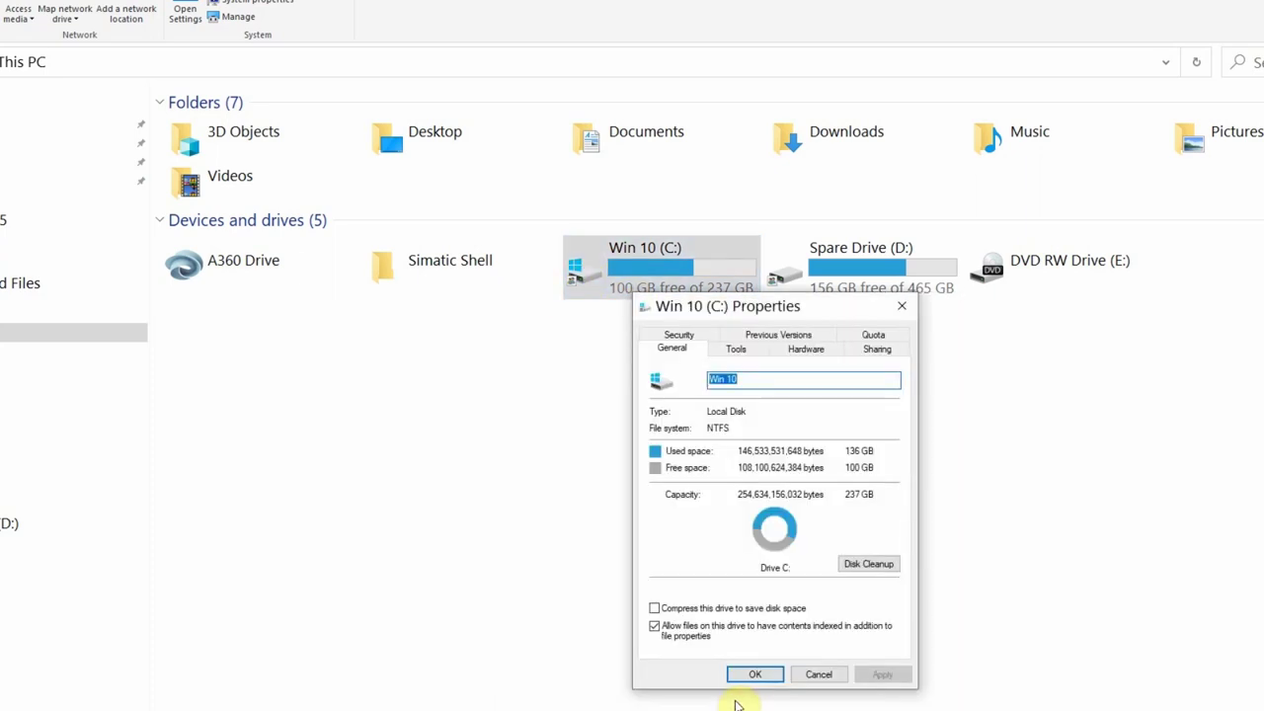
left_click(703, 338)
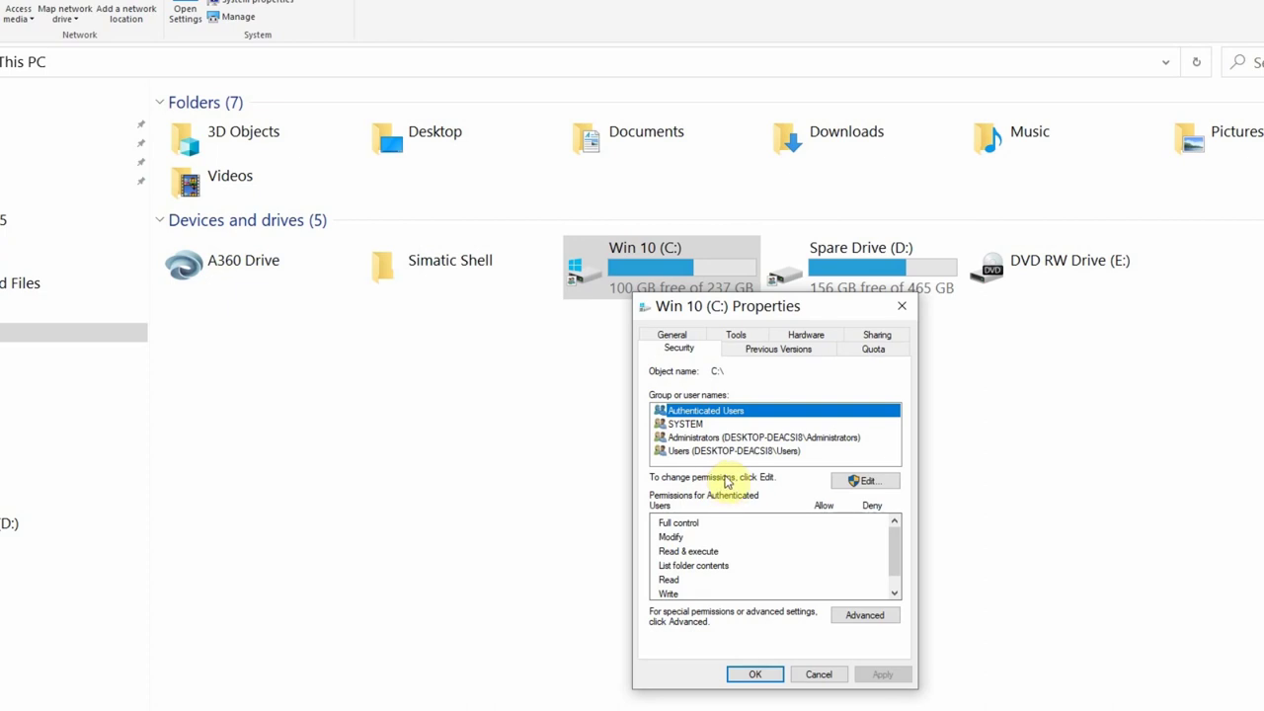
left_click(848, 481)
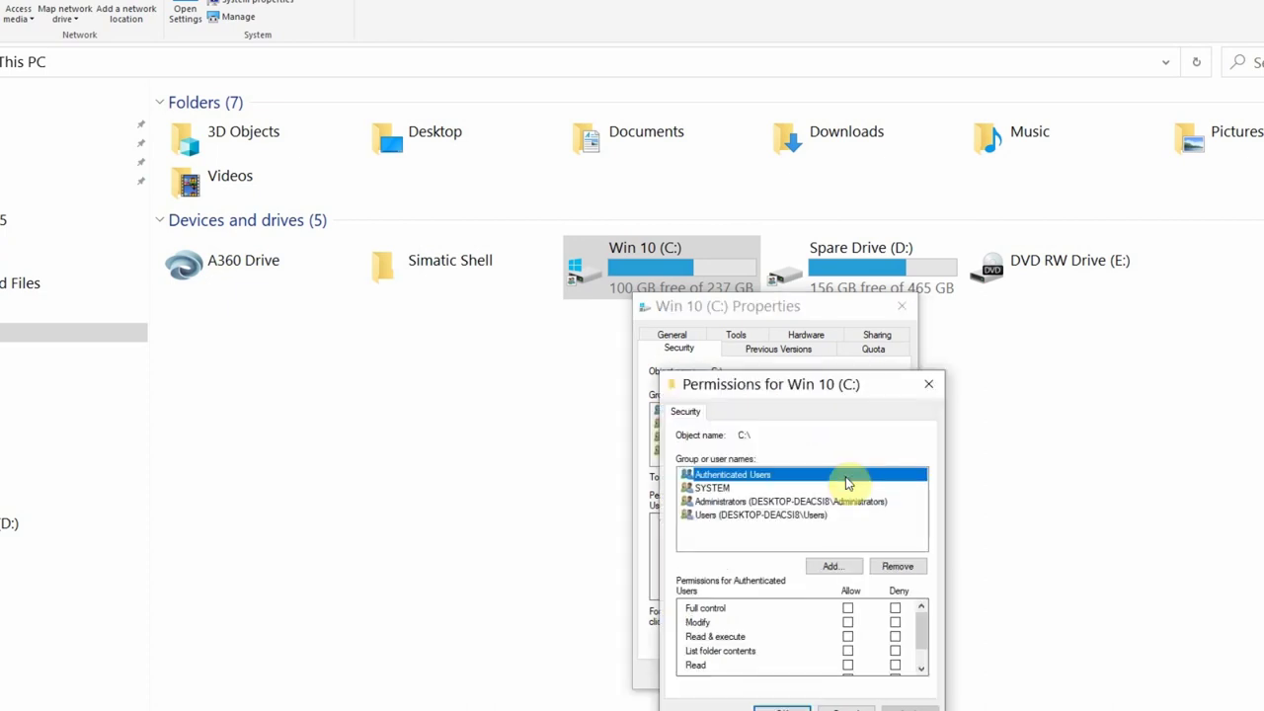
left_click_drag(779, 392, 773, 355)
left_click(786, 527)
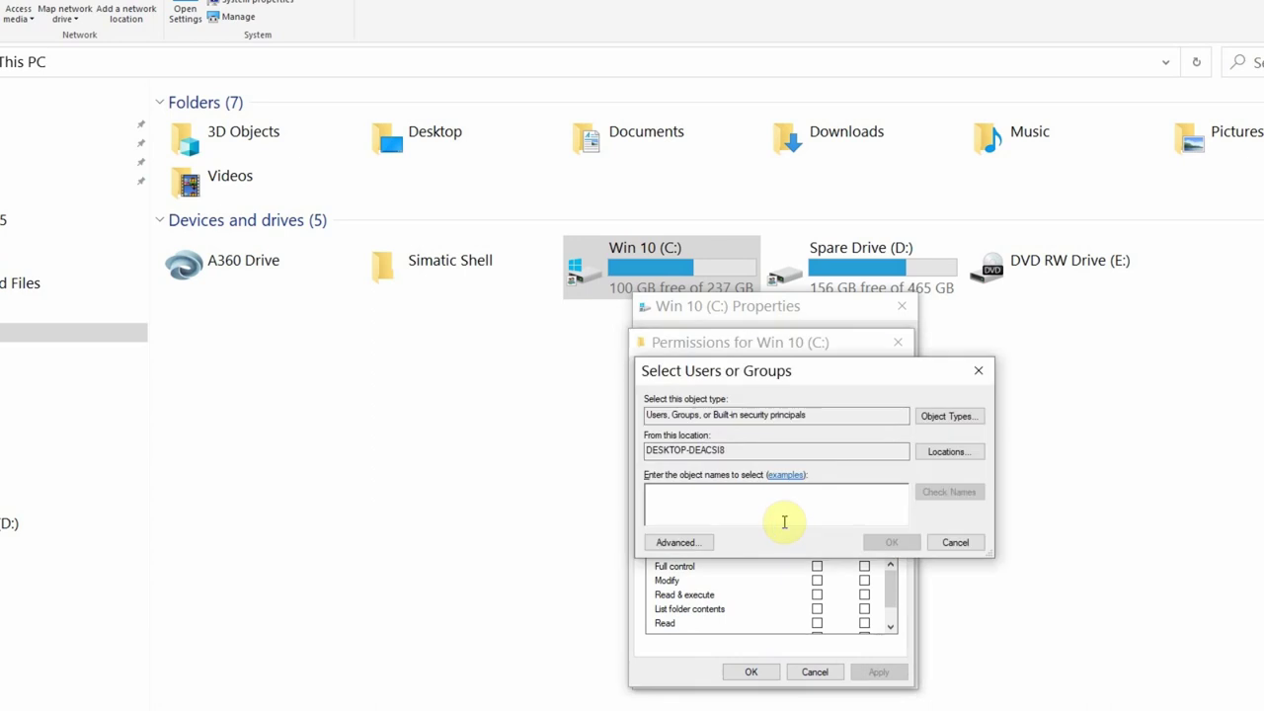
Step: Find the Everyone group via Advanced search and add it to the drive's permissions
left_click(681, 542)
left_click(1008, 452)
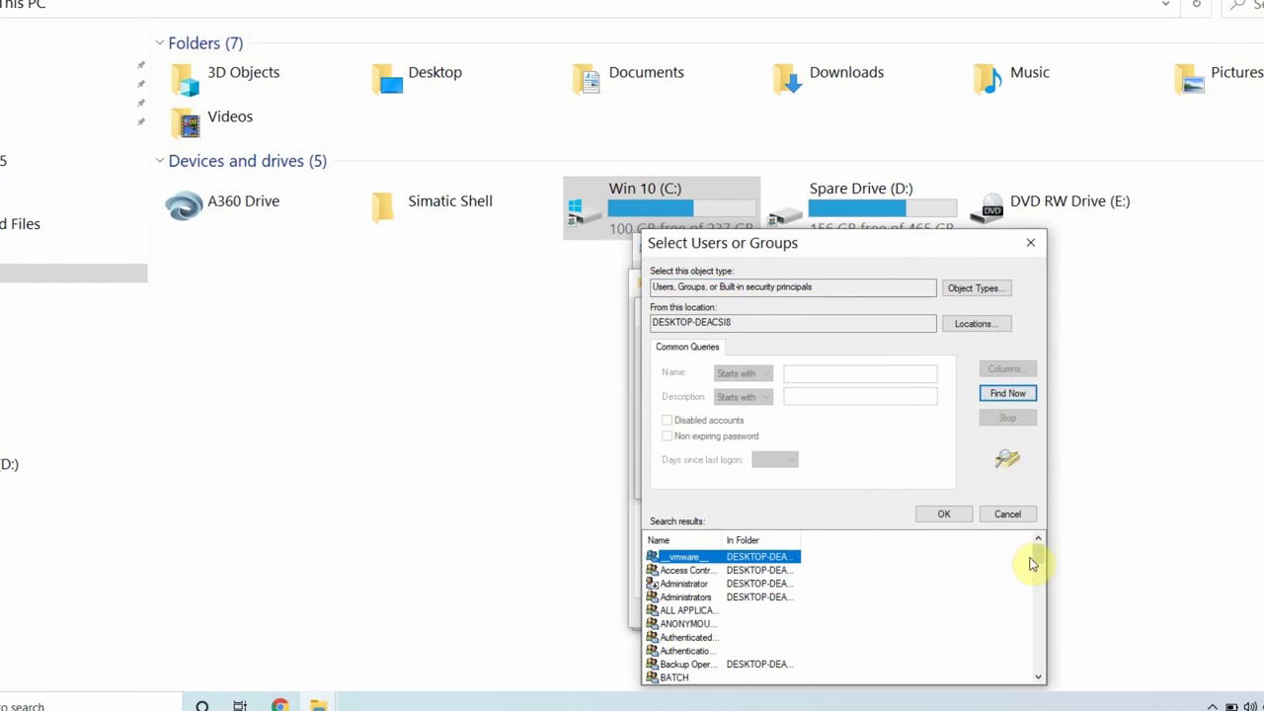
left_click_drag(1038, 561, 1038, 578)
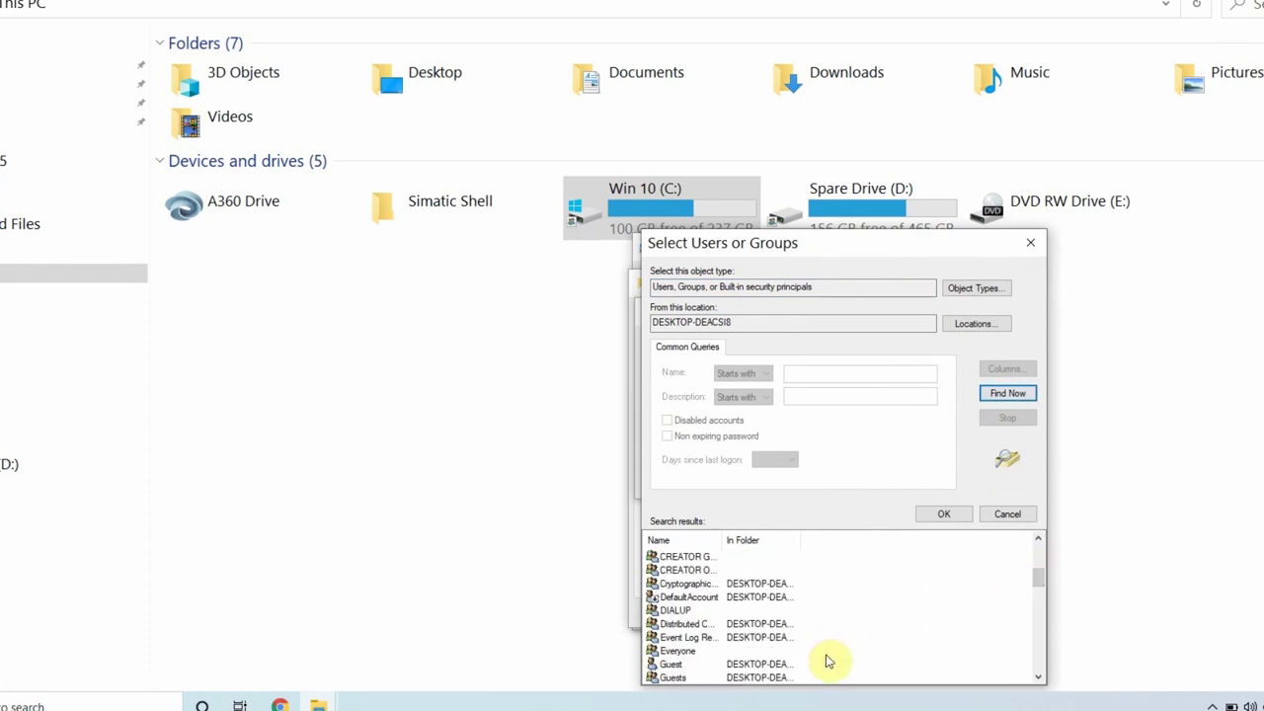
left_click(672, 665)
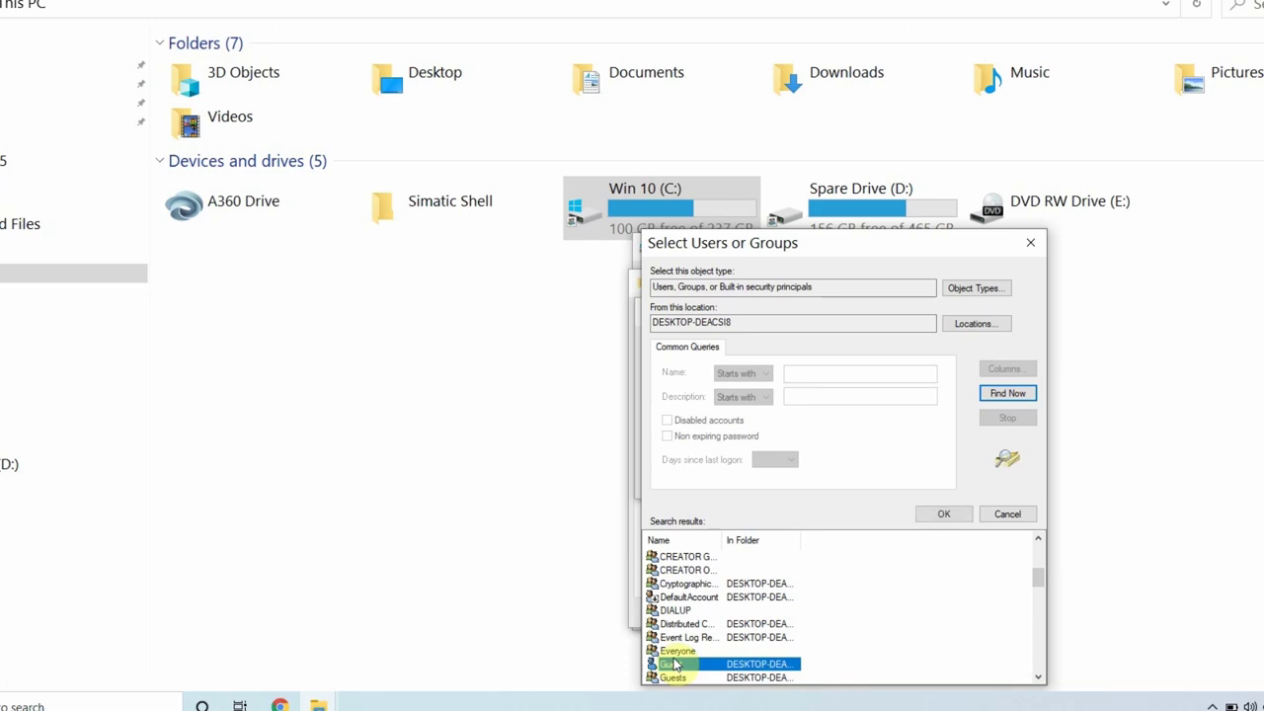
left_click(677, 652)
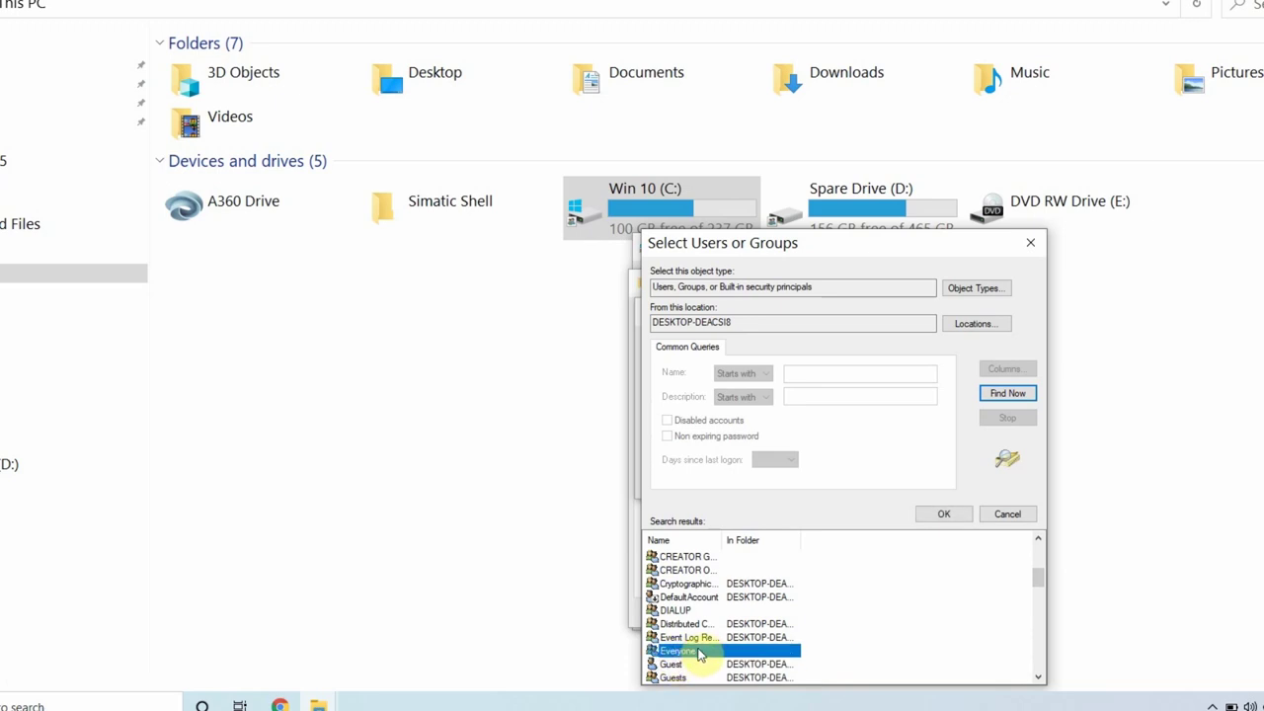
double_click(699, 654)
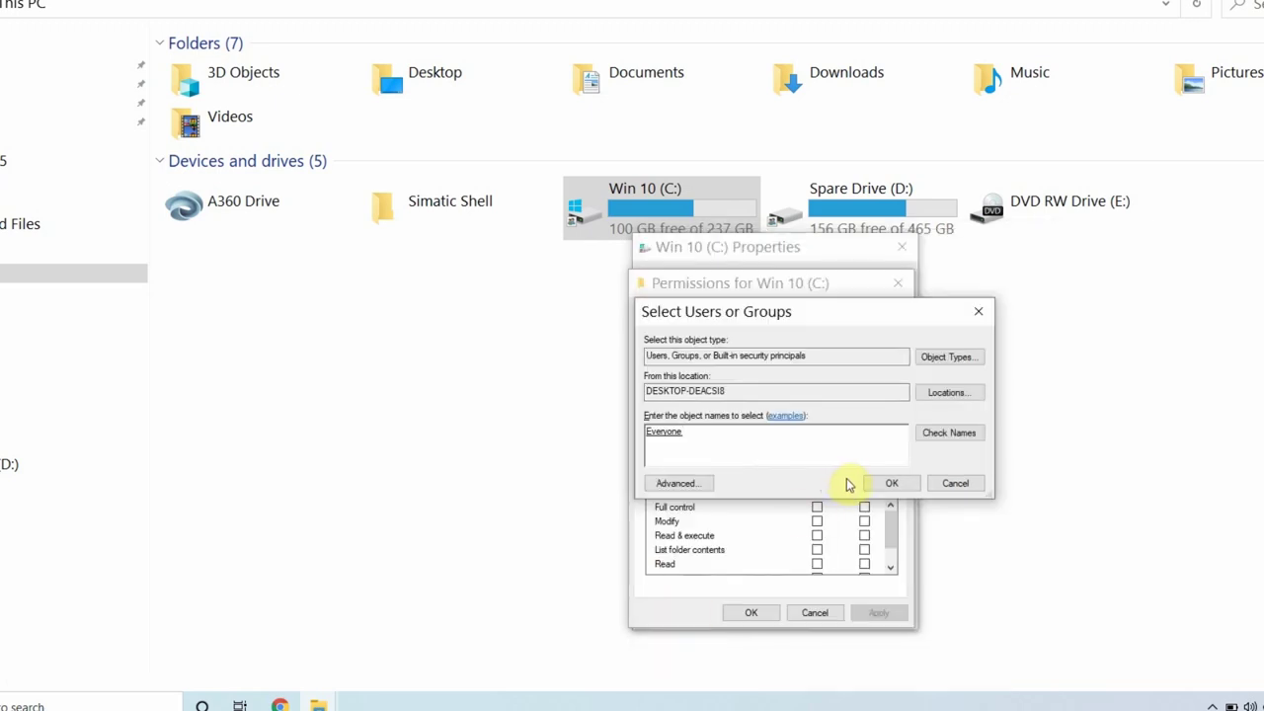
left_click(885, 484)
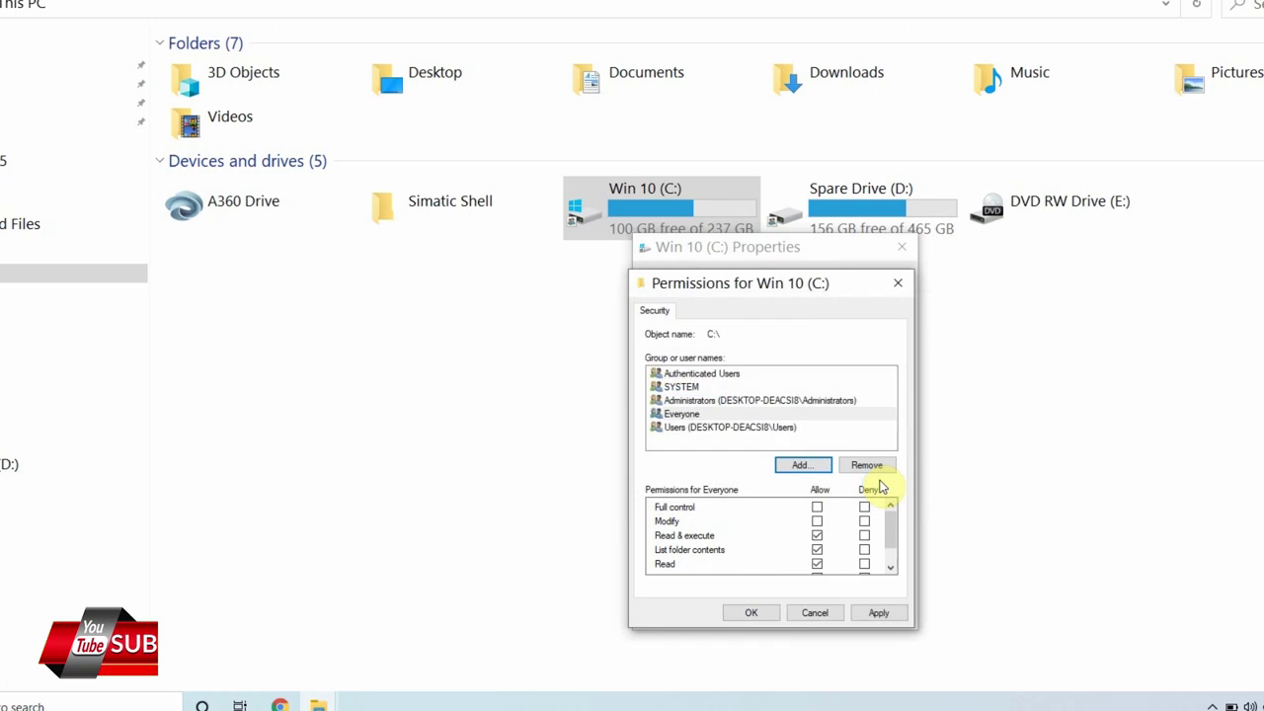
Step: Allow Everyone Full Control and apply, confirming the change on the drive root
left_click(817, 508)
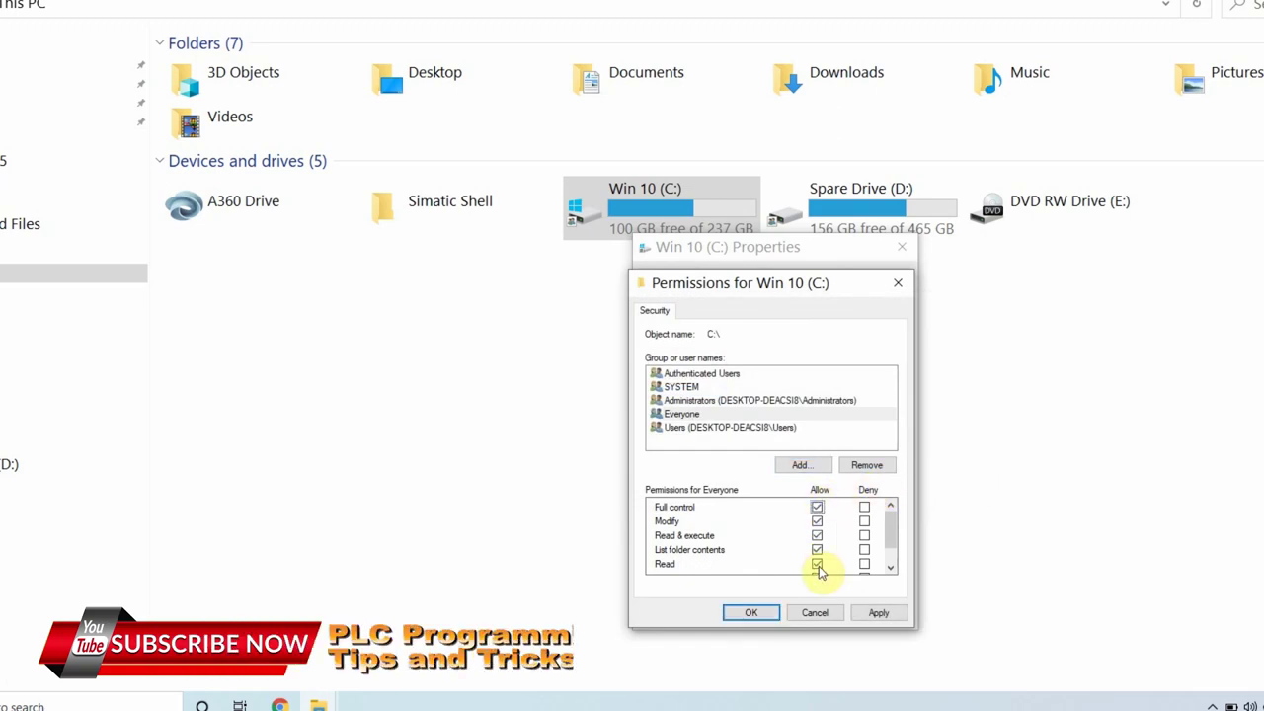
scroll(894, 533, "down", 1)
scroll(892, 523, "up", 1)
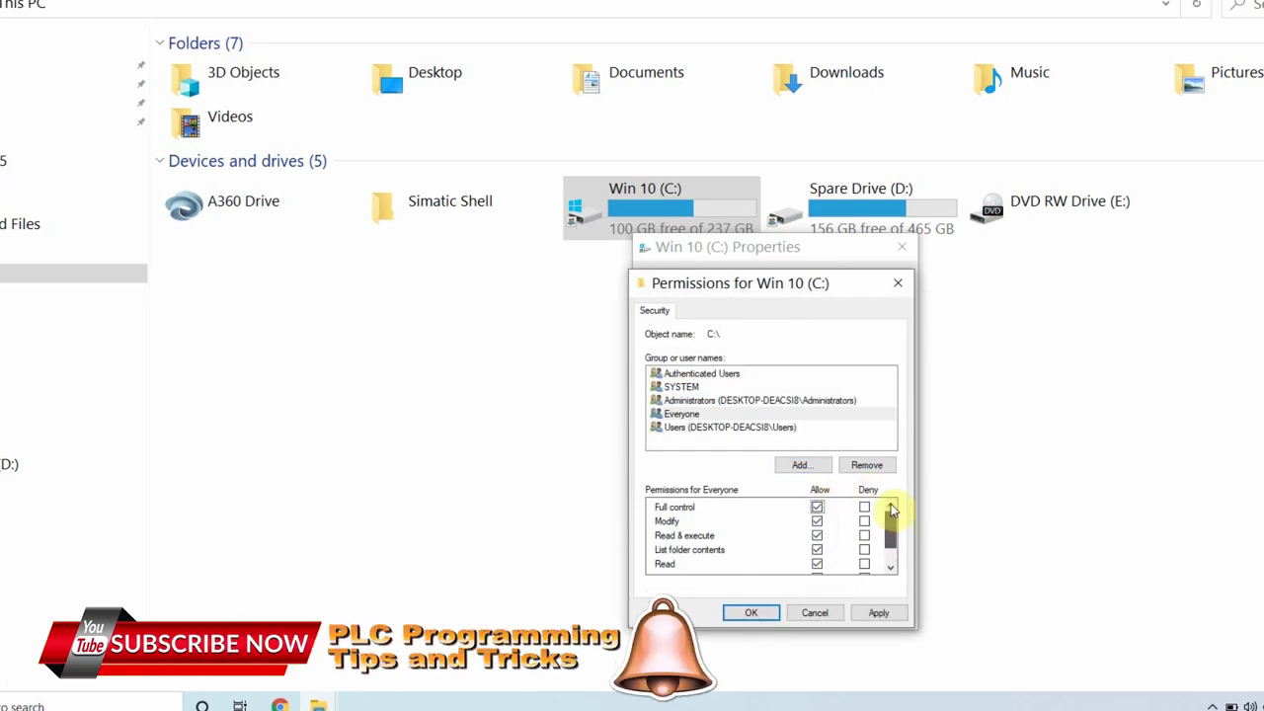
left_click(752, 613)
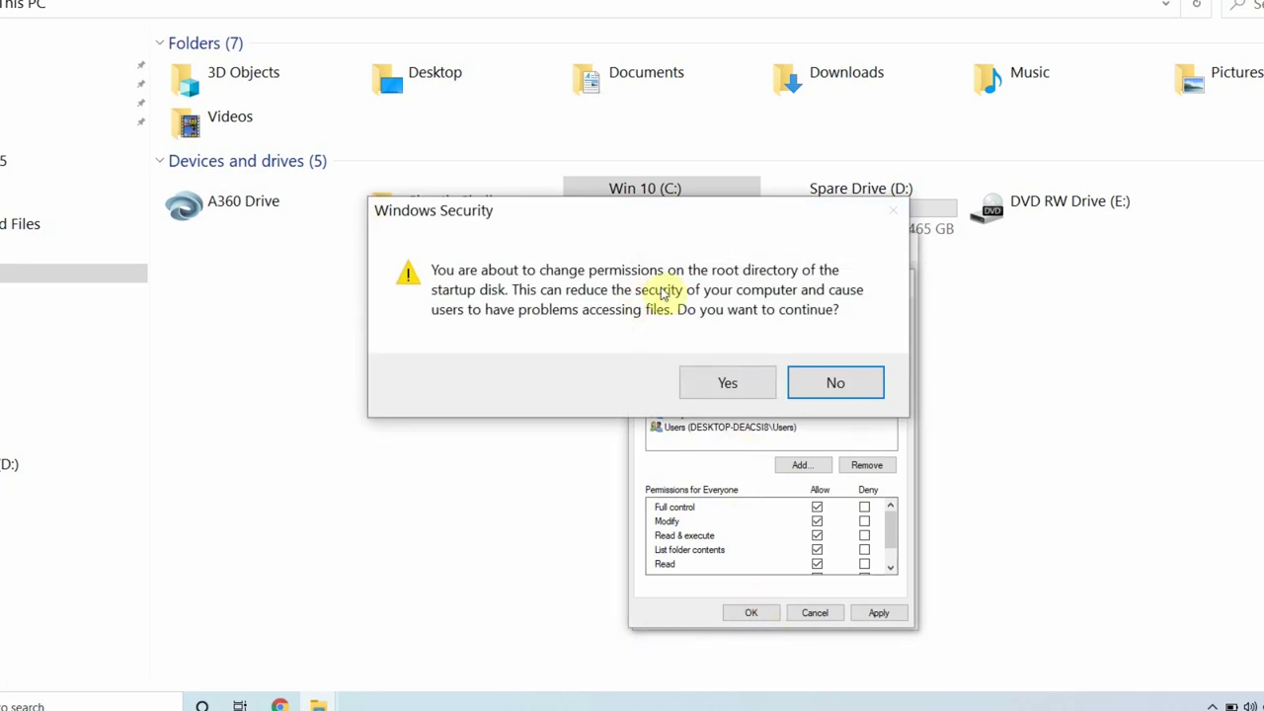
left_click(728, 384)
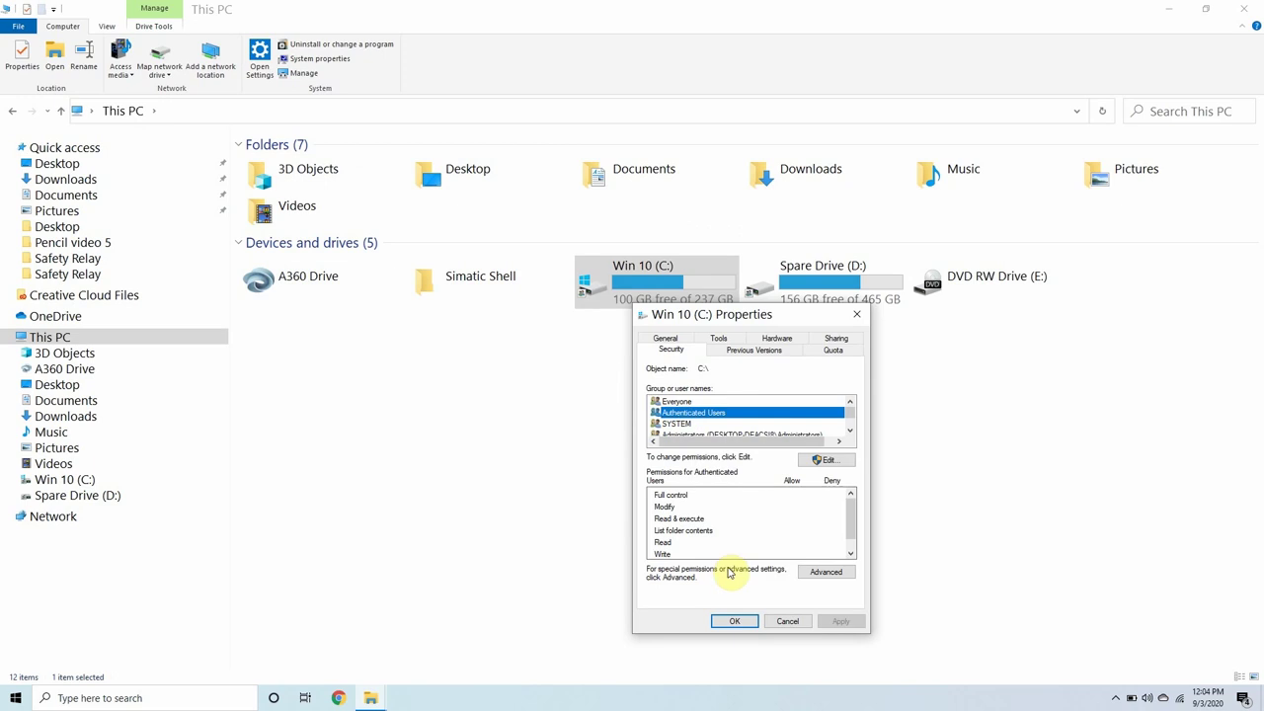
Step: Close the drive properties, then open Network Connections through Windows 7's Network and Sharing Center
left_click(736, 622)
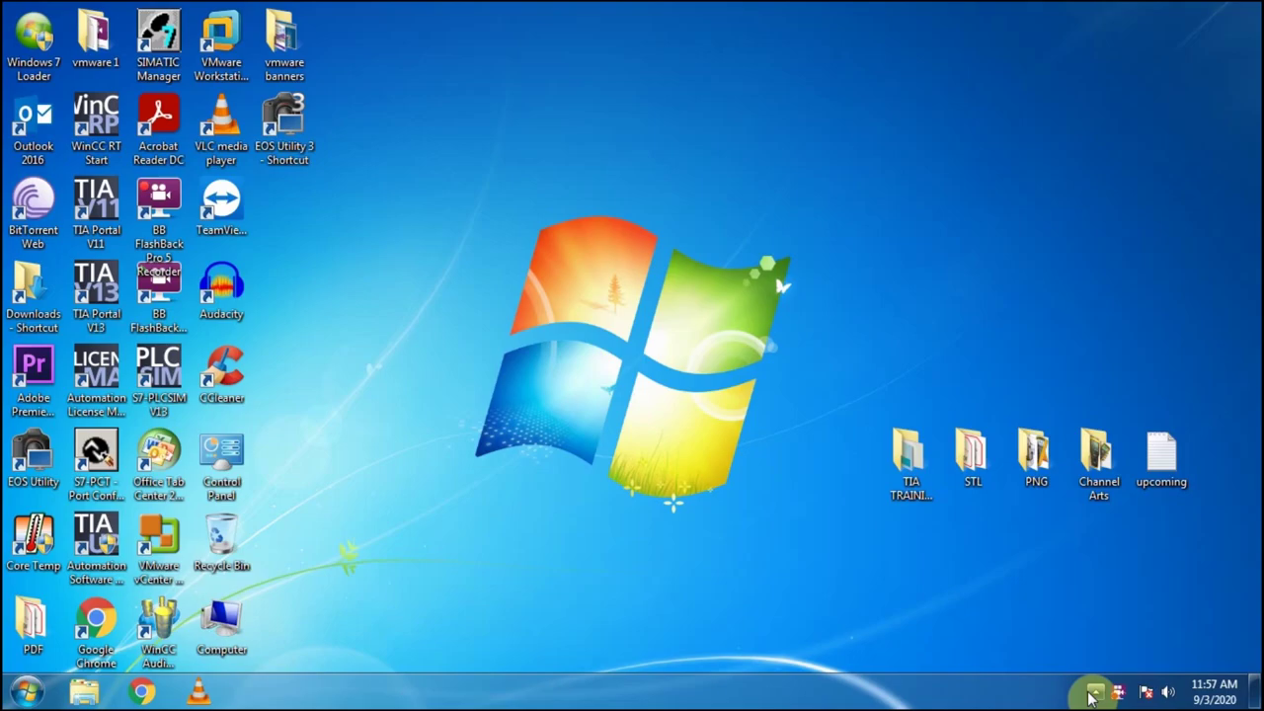
left_click(1093, 694)
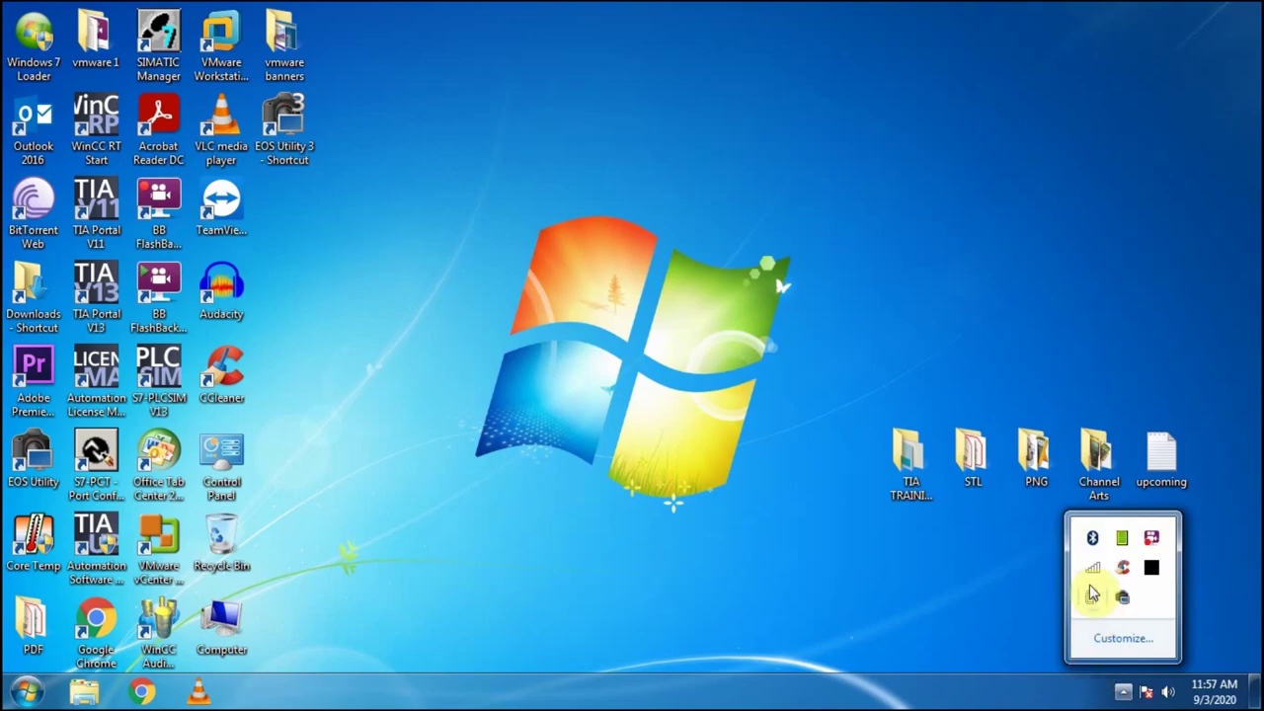
left_click(1023, 596)
left_click(1119, 692)
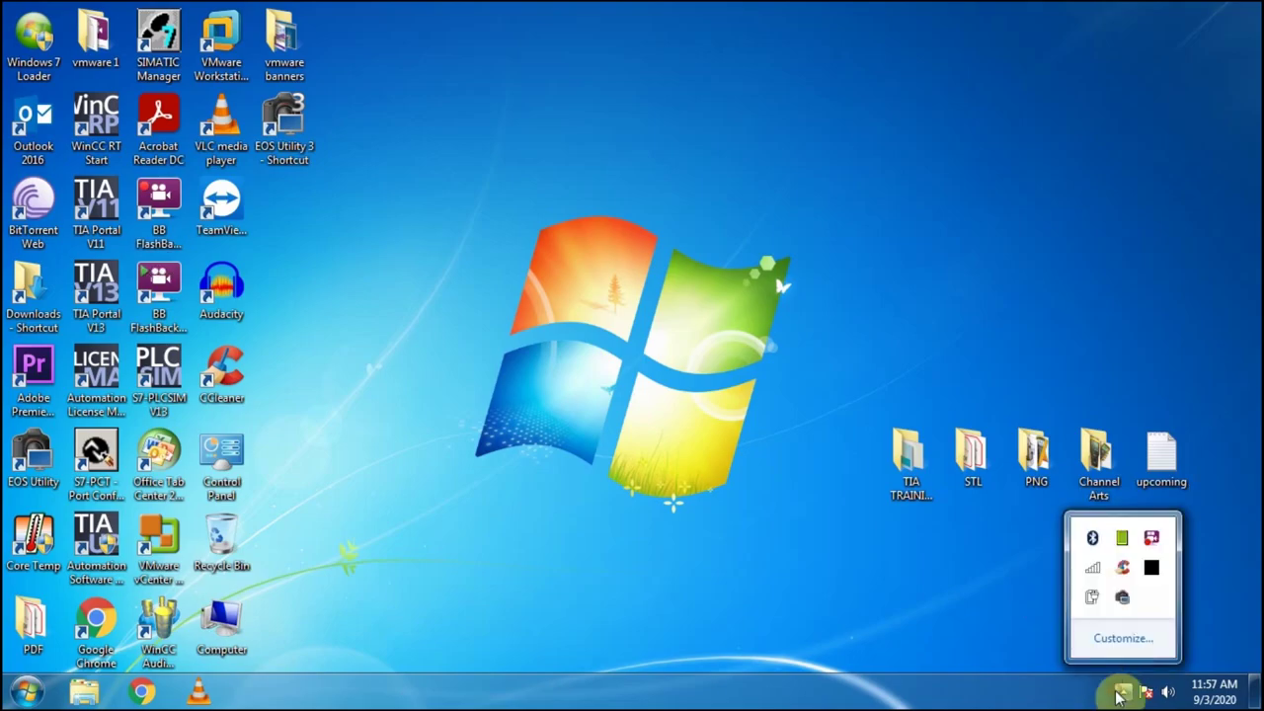
left_click(1093, 567)
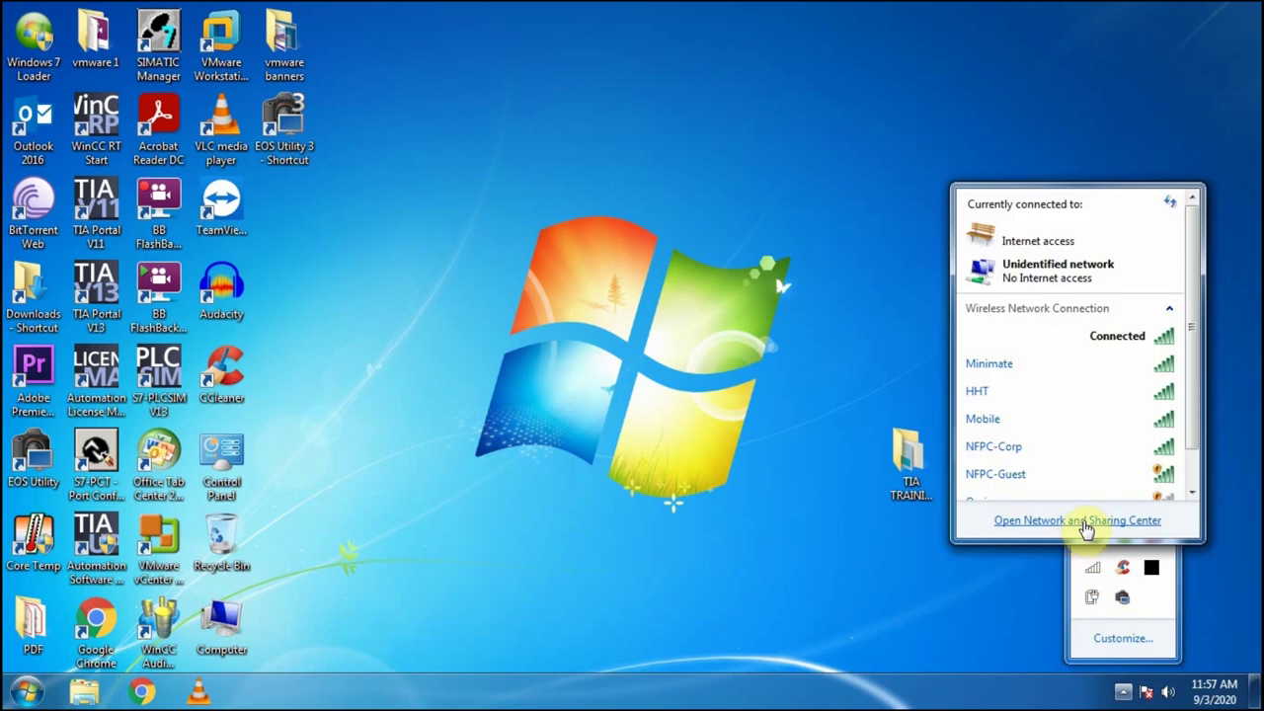
left_click(1085, 525)
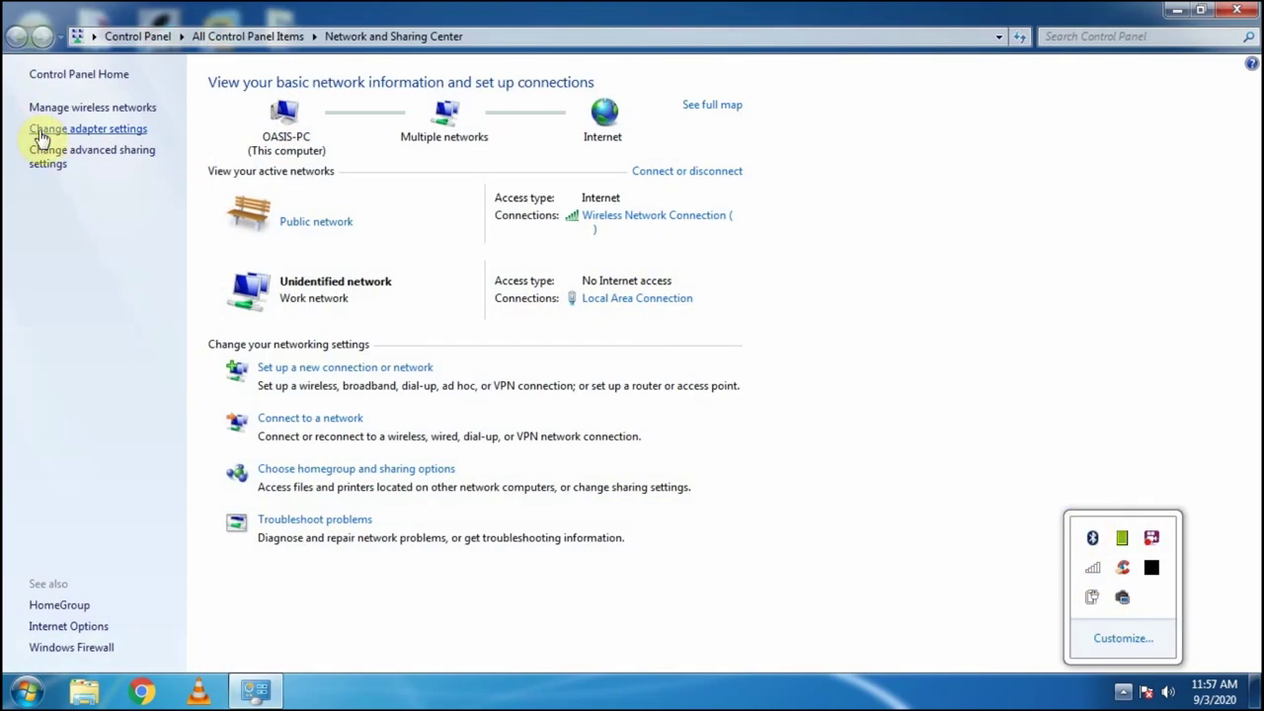
left_click(47, 135)
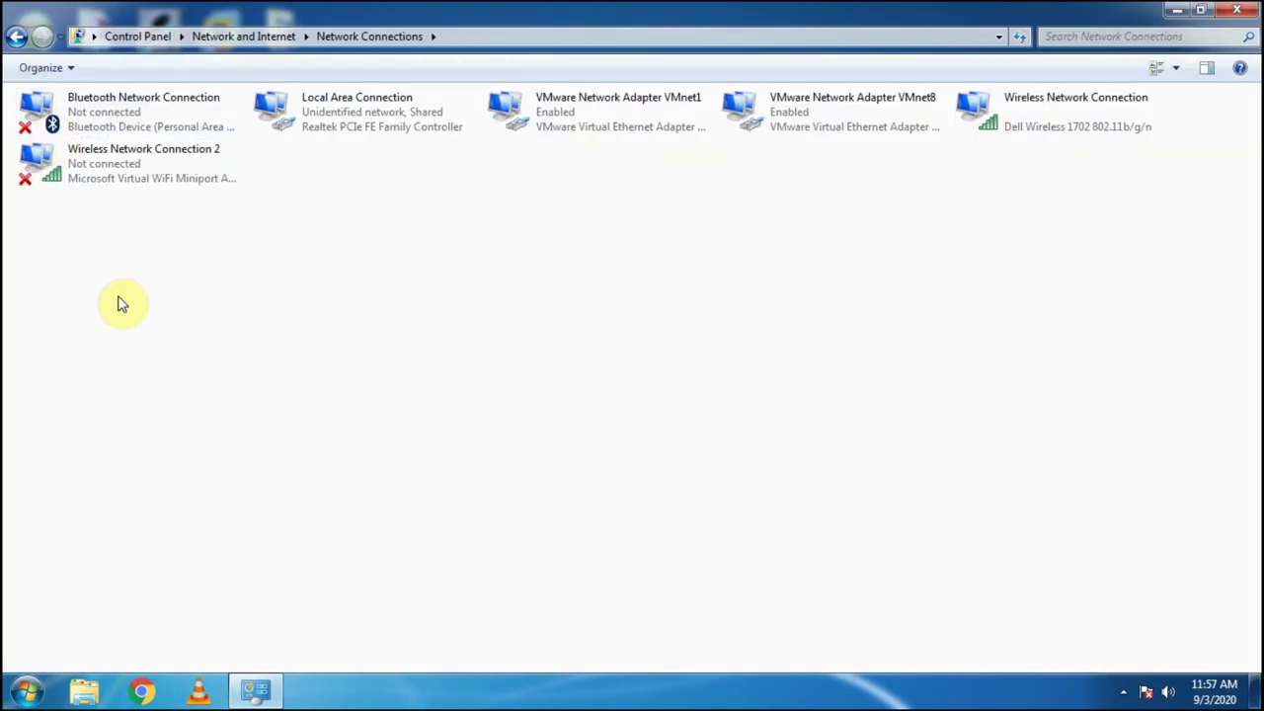
Step: Open the TCP/IPv4 properties of the Local Area Connection adapter
left_click(350, 126)
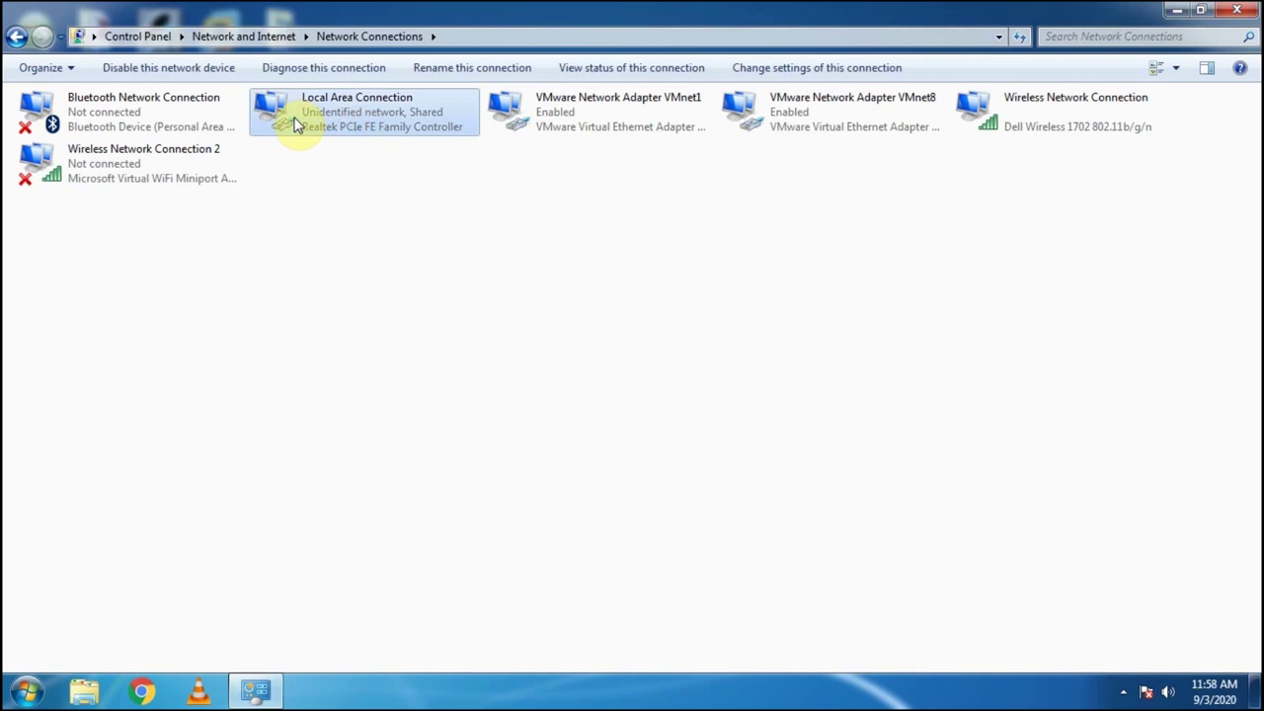
right_click(376, 138)
left_click(409, 312)
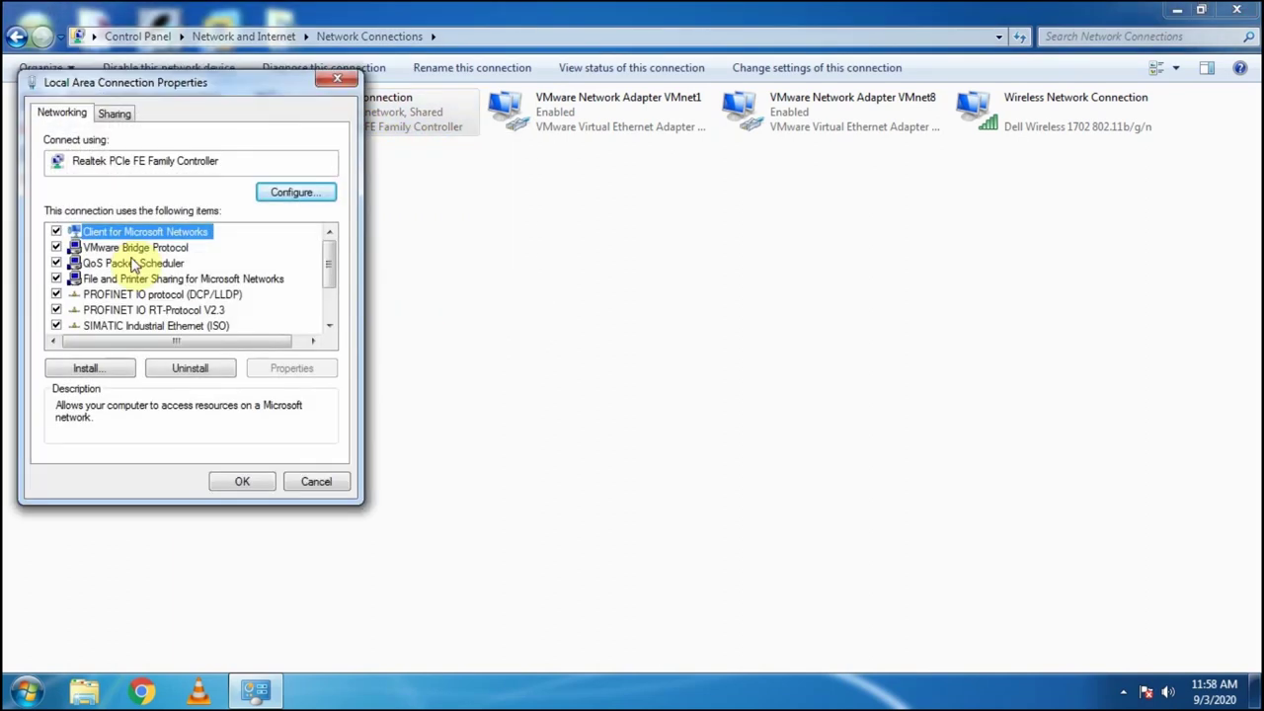
scroll(128, 281, "down", 2)
left_click(128, 294)
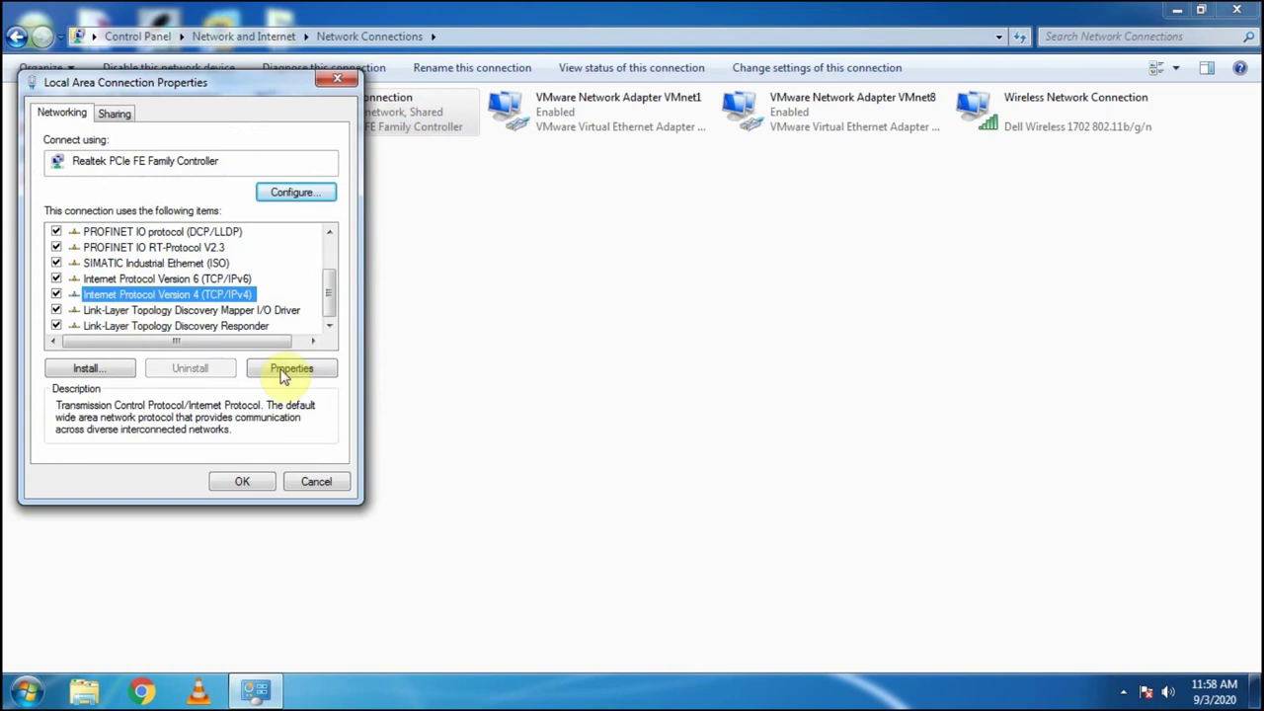
left_click(286, 370)
Step: Set static IP 192.168.0.1 with subnet mask 255.255.255.0 and close the adapter properties
left_click(138, 286)
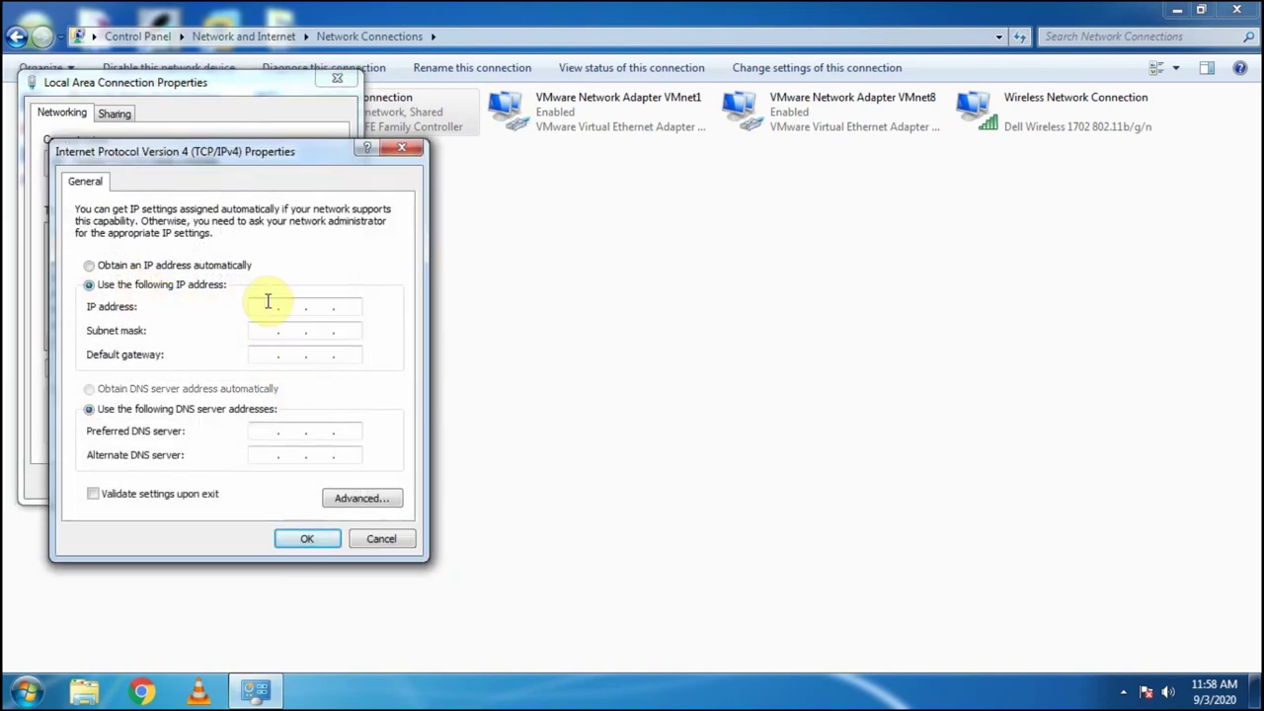
left_click(267, 301)
type("192.168.0.")
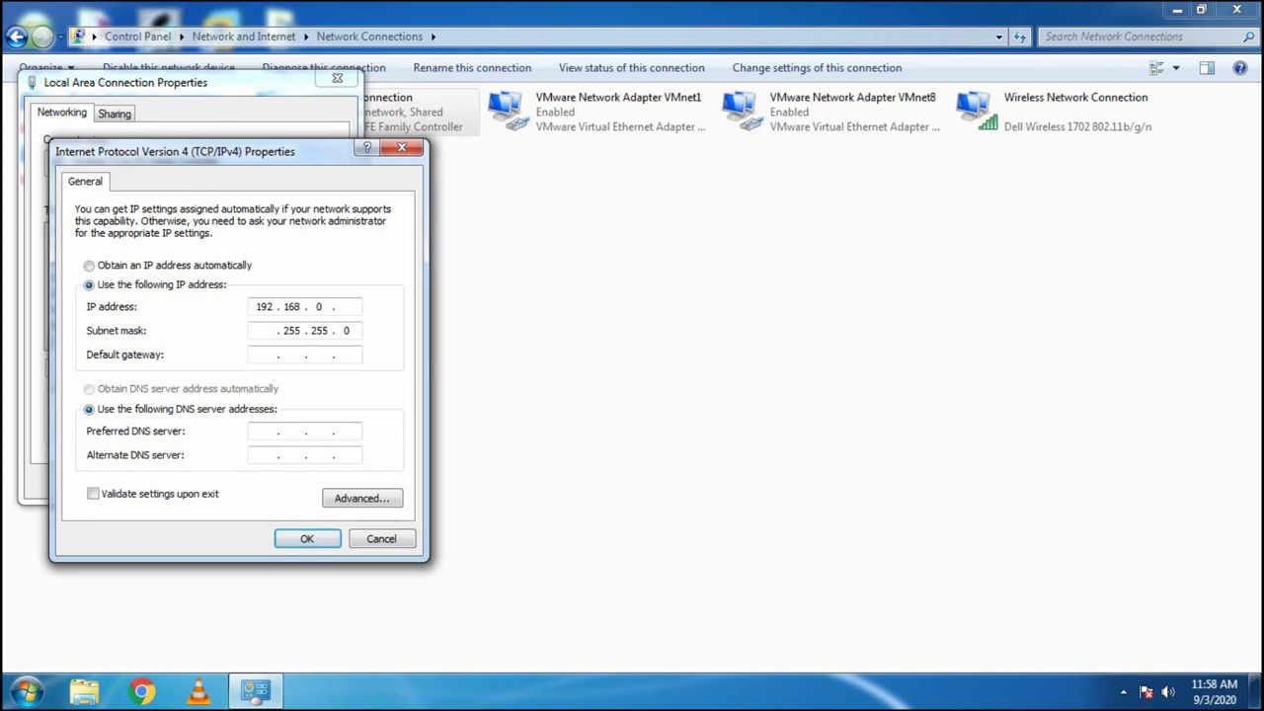
left_click(350, 307)
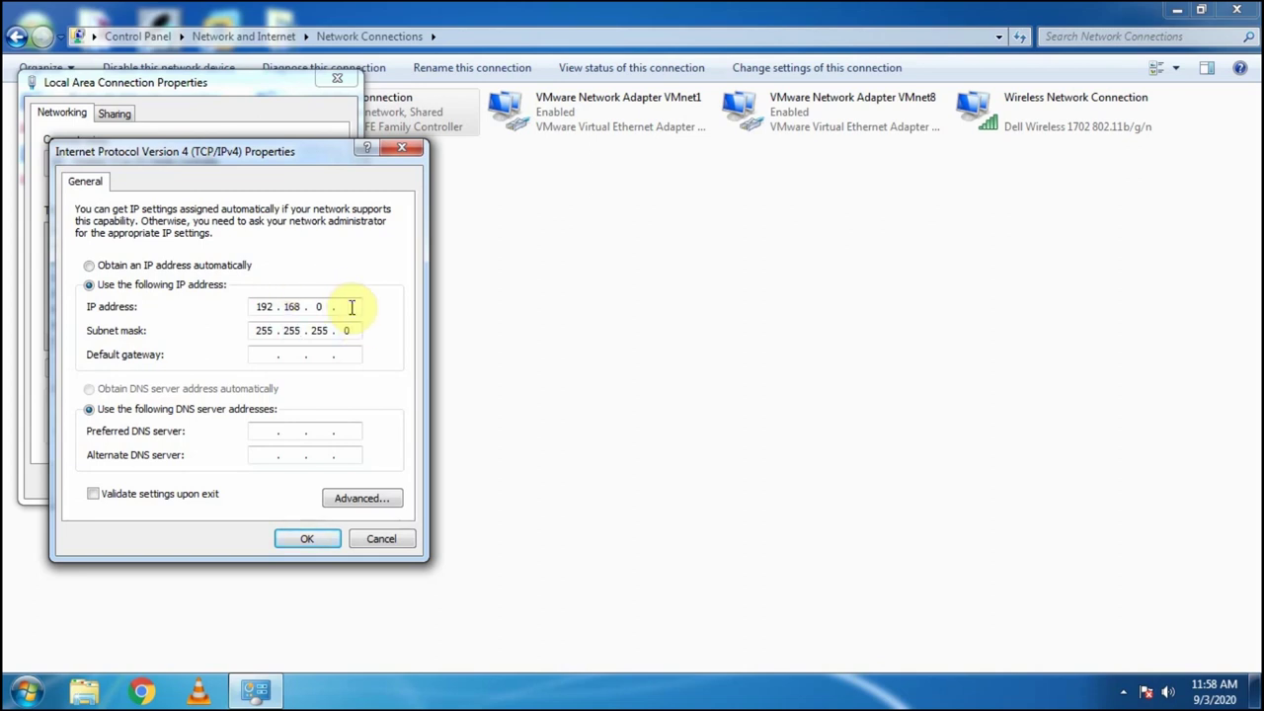
type("1")
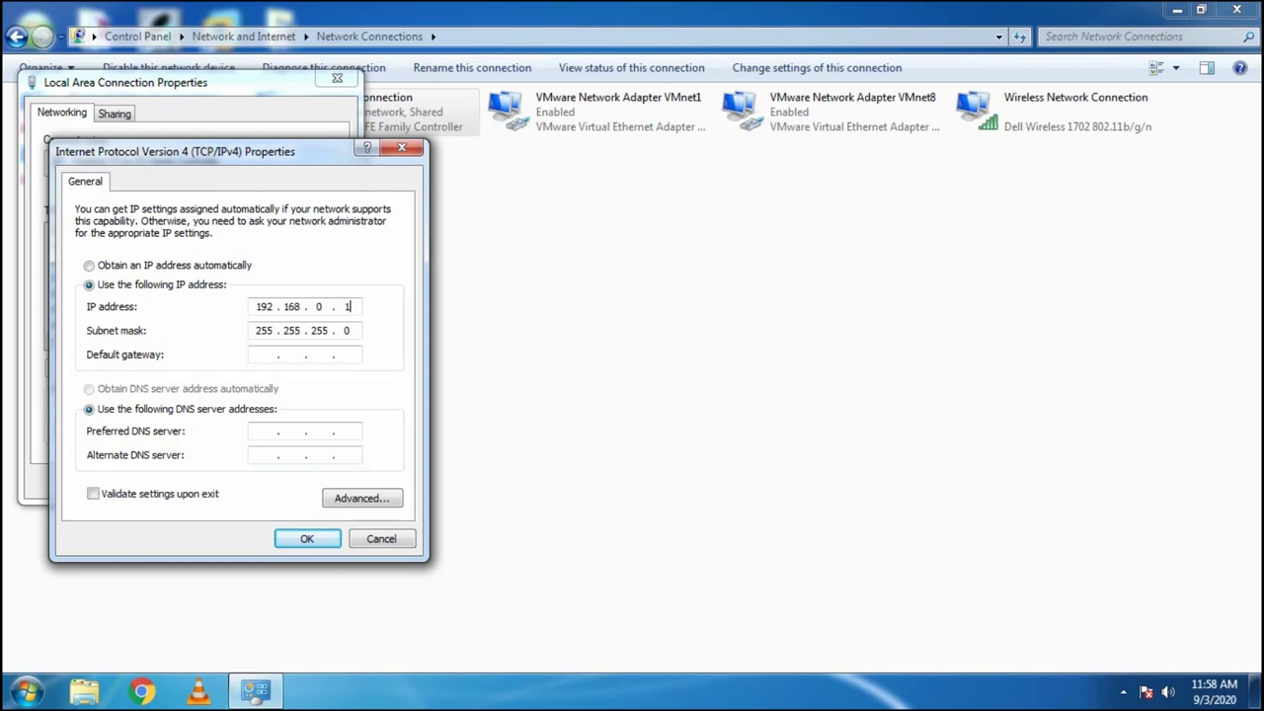
left_click(307, 537)
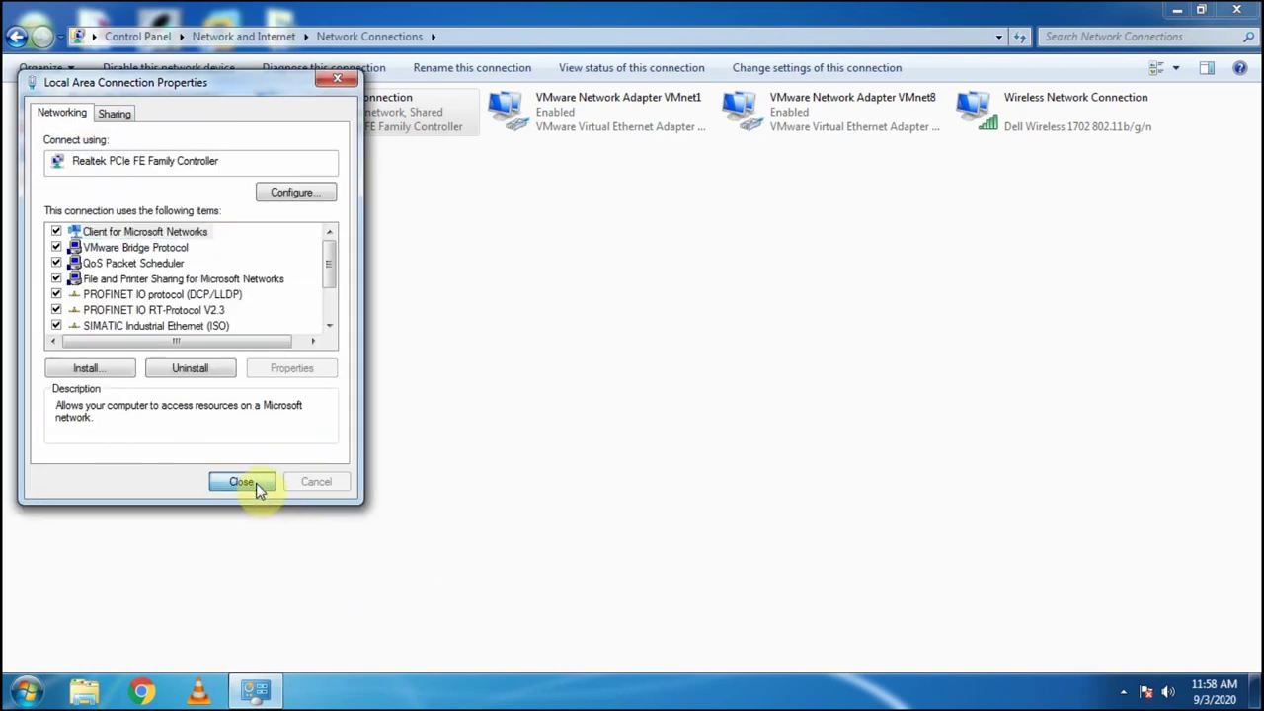
left_click(254, 487)
left_click(257, 491)
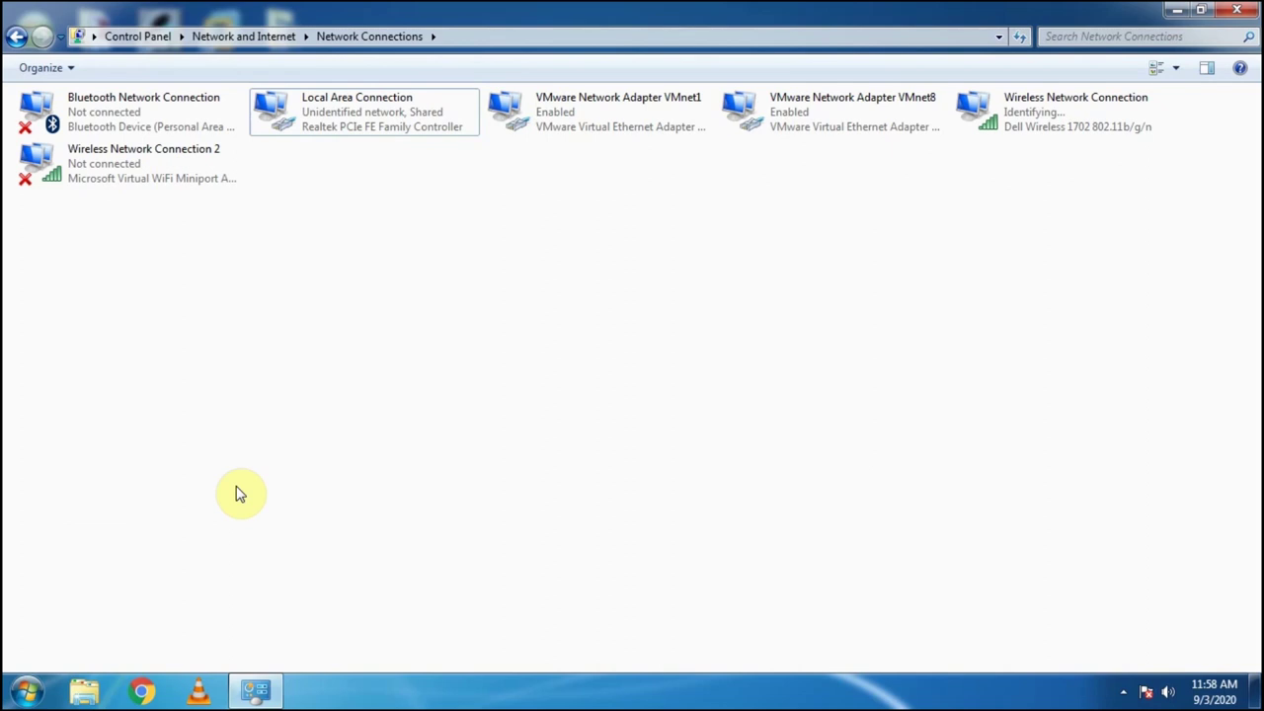
left_click(385, 116)
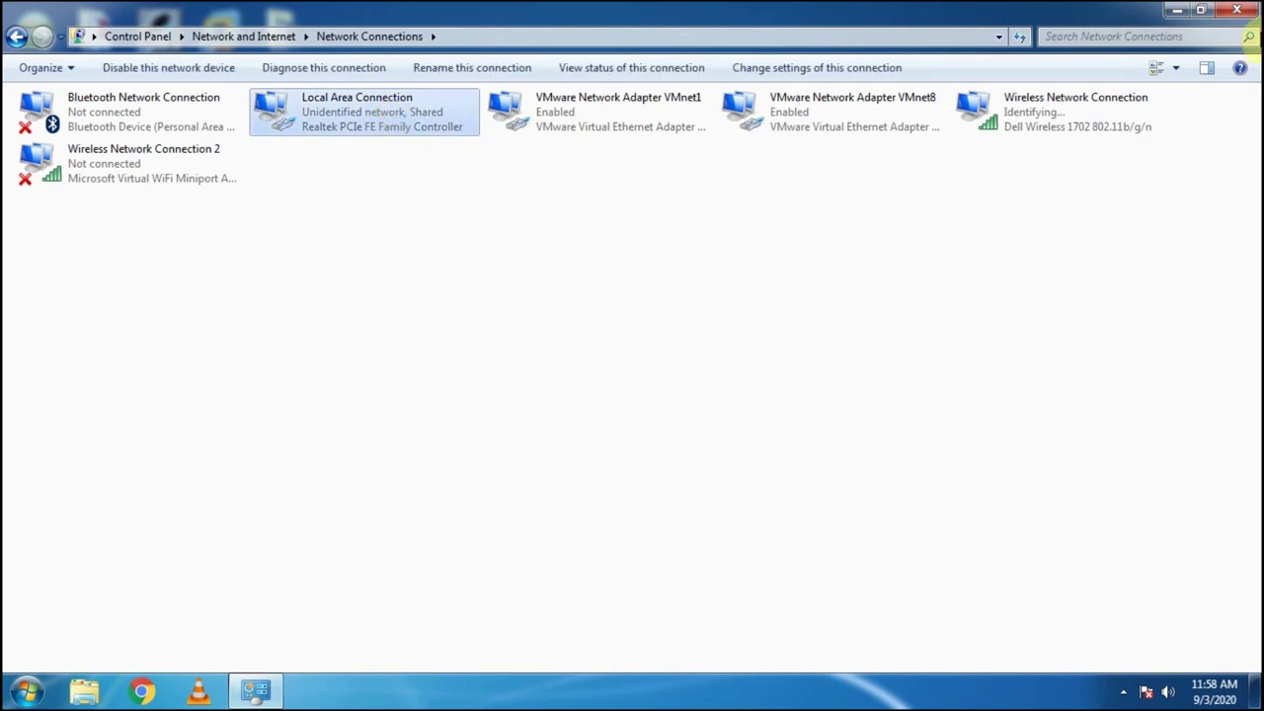
Step: Confirm Local Area Connection shows an unidentified Work network in Network and Sharing Center, then close it
left_click(1236, 9)
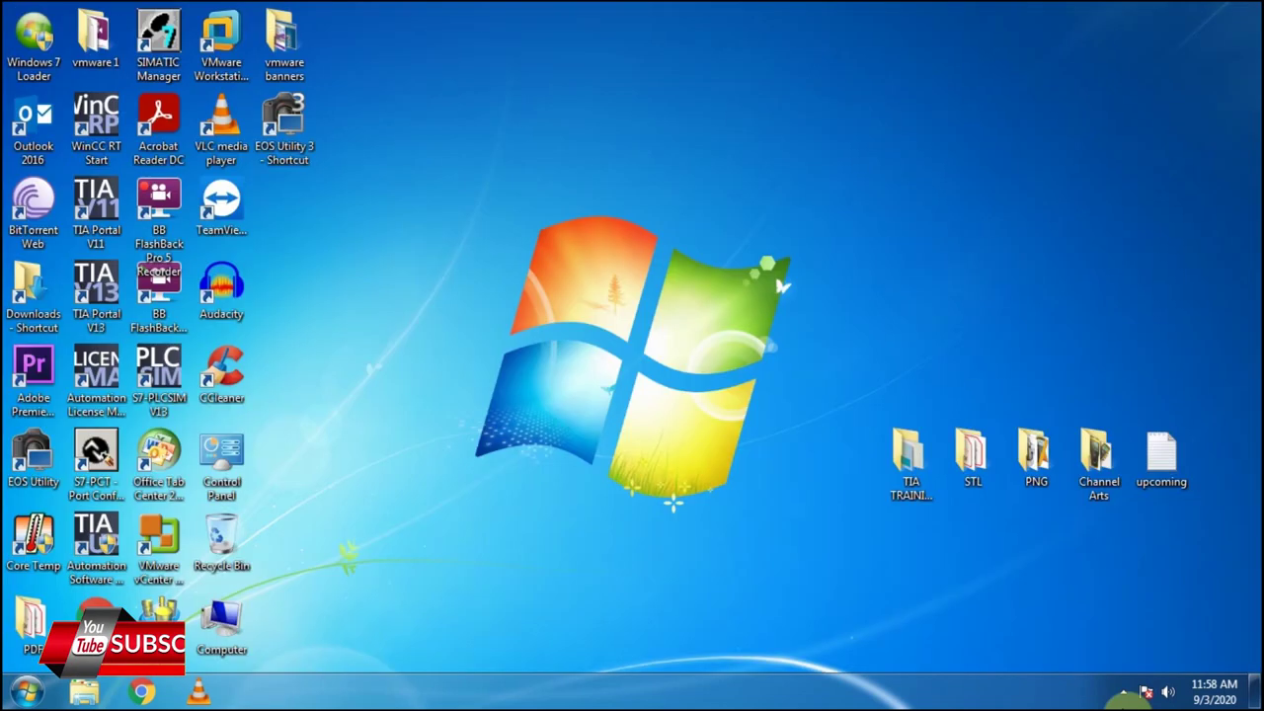
left_click(1122, 693)
left_click(1092, 569)
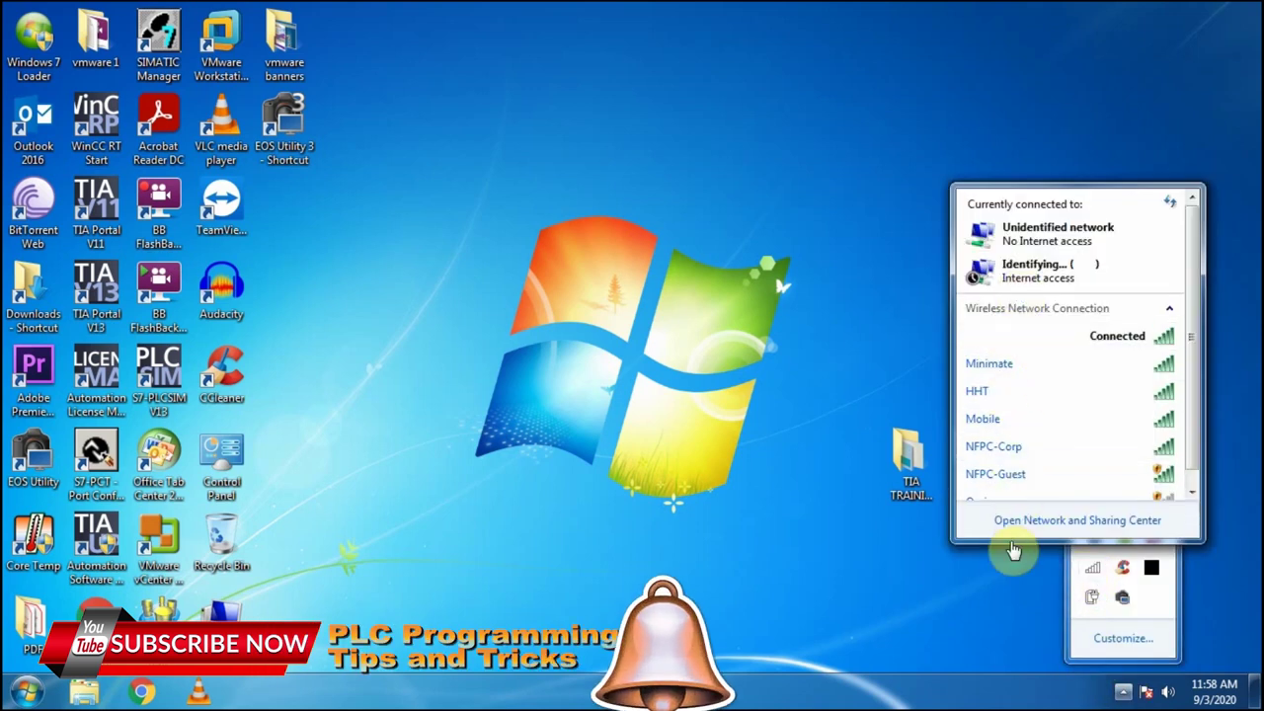
left_click(1020, 530)
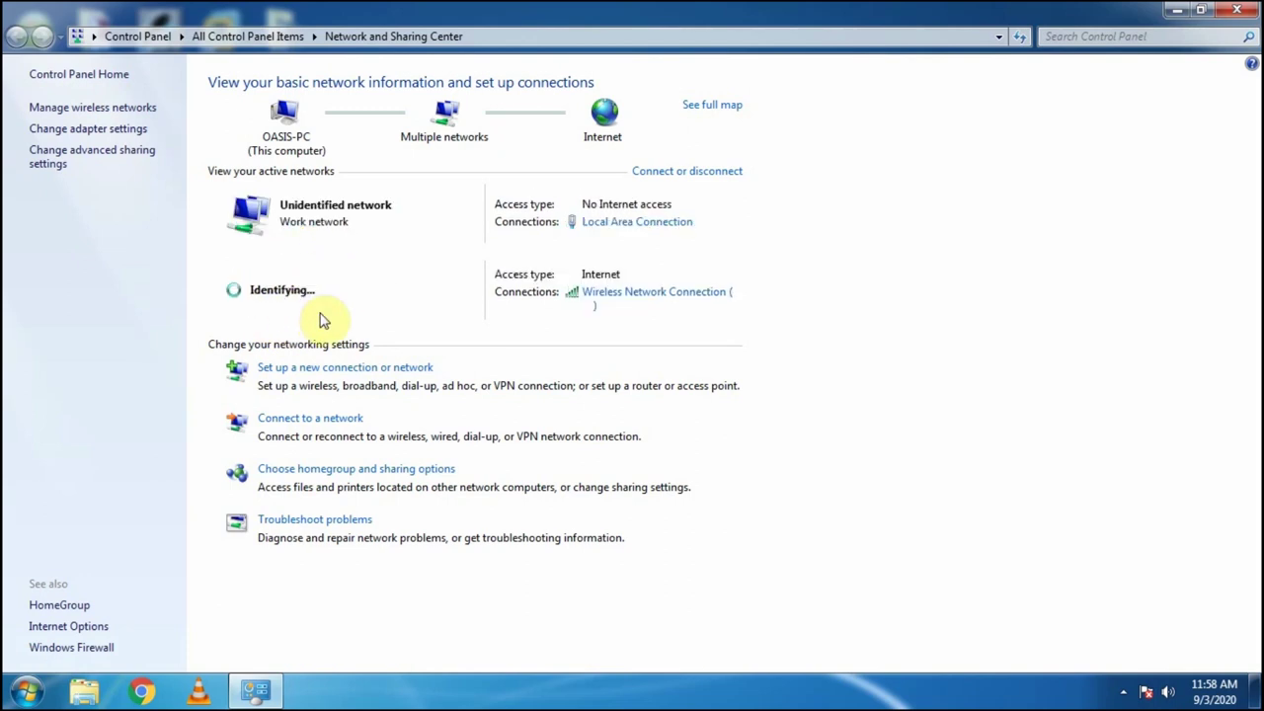
left_click(1237, 9)
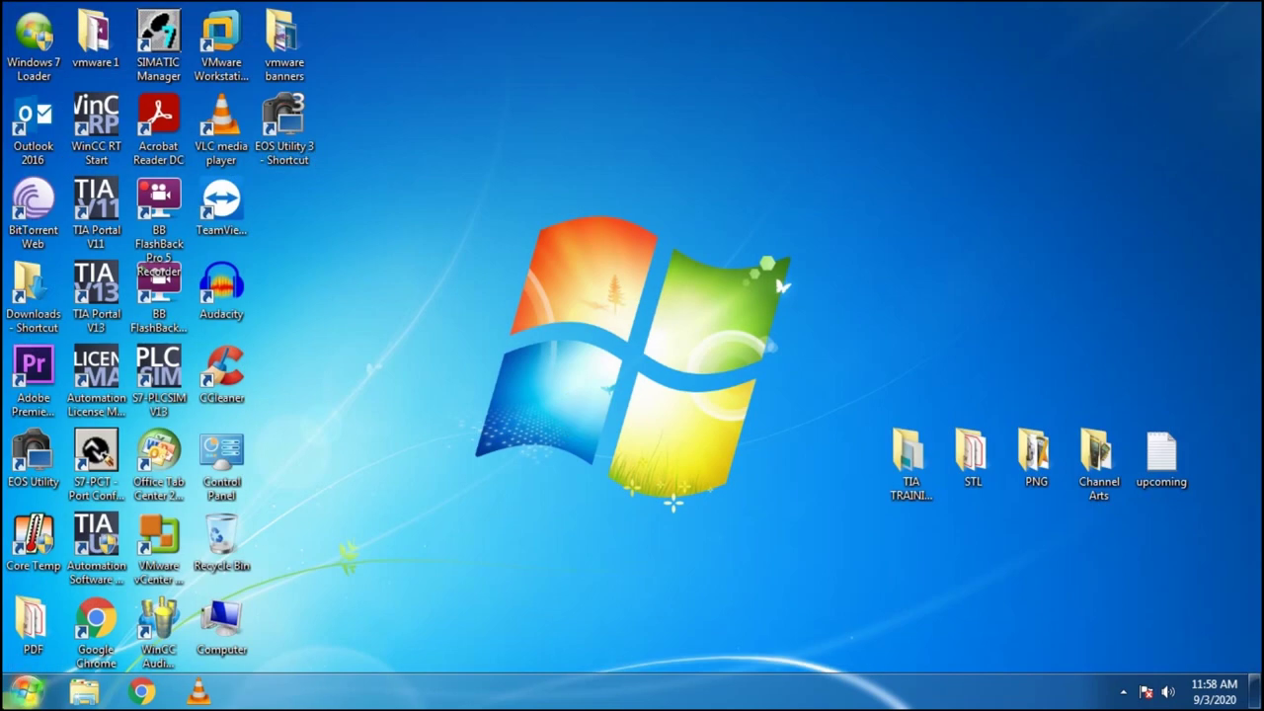
Step: Launch Local Security Policy with secpol.msc and reposition its window
key("super")
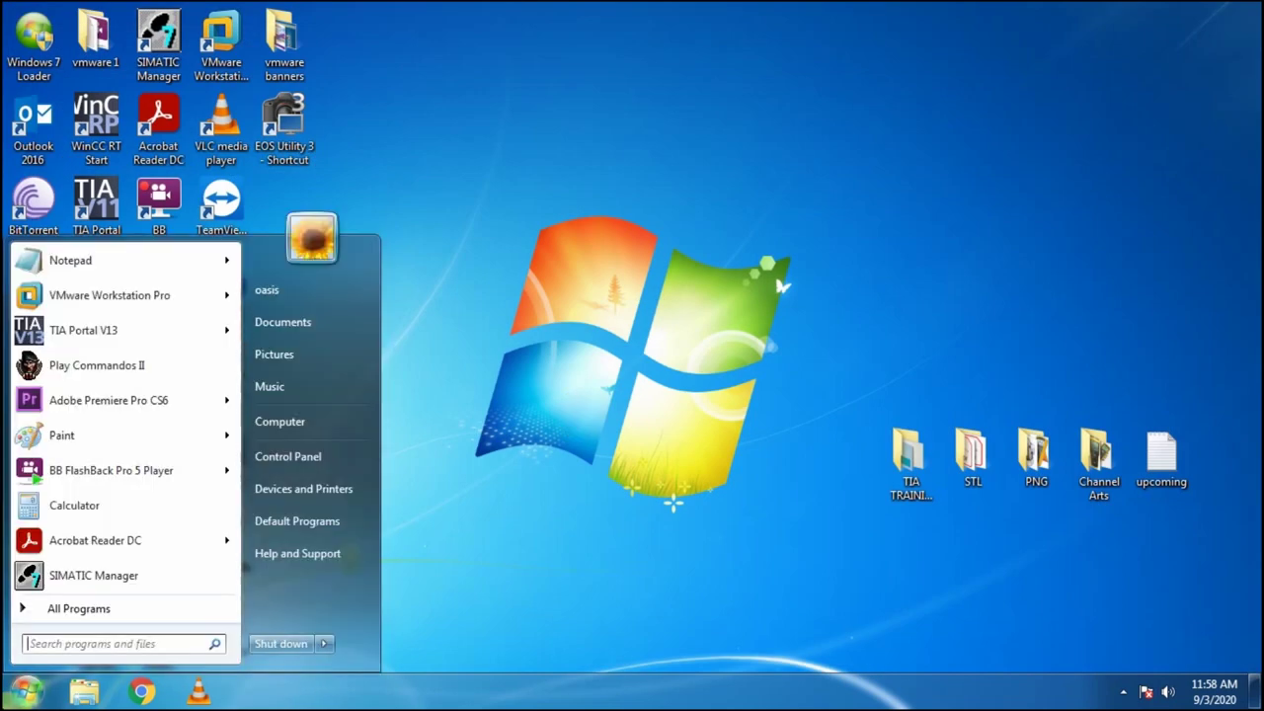
type("secpol.")
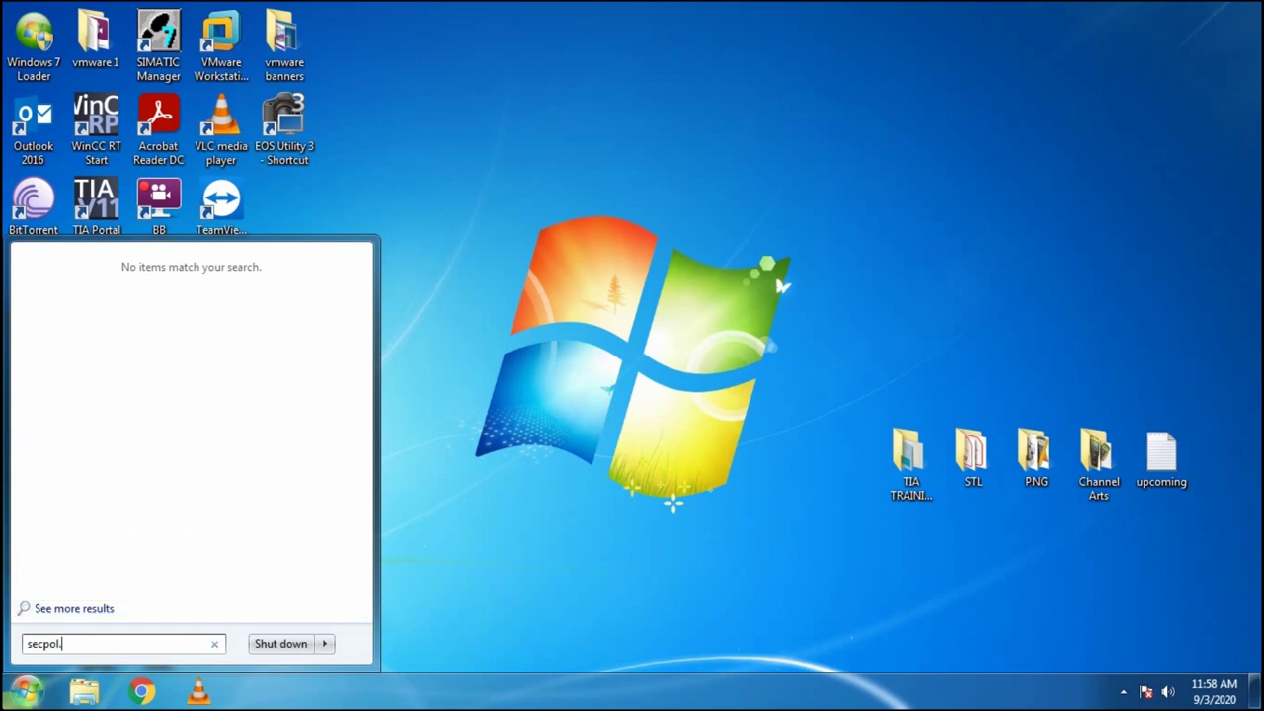
type("msc")
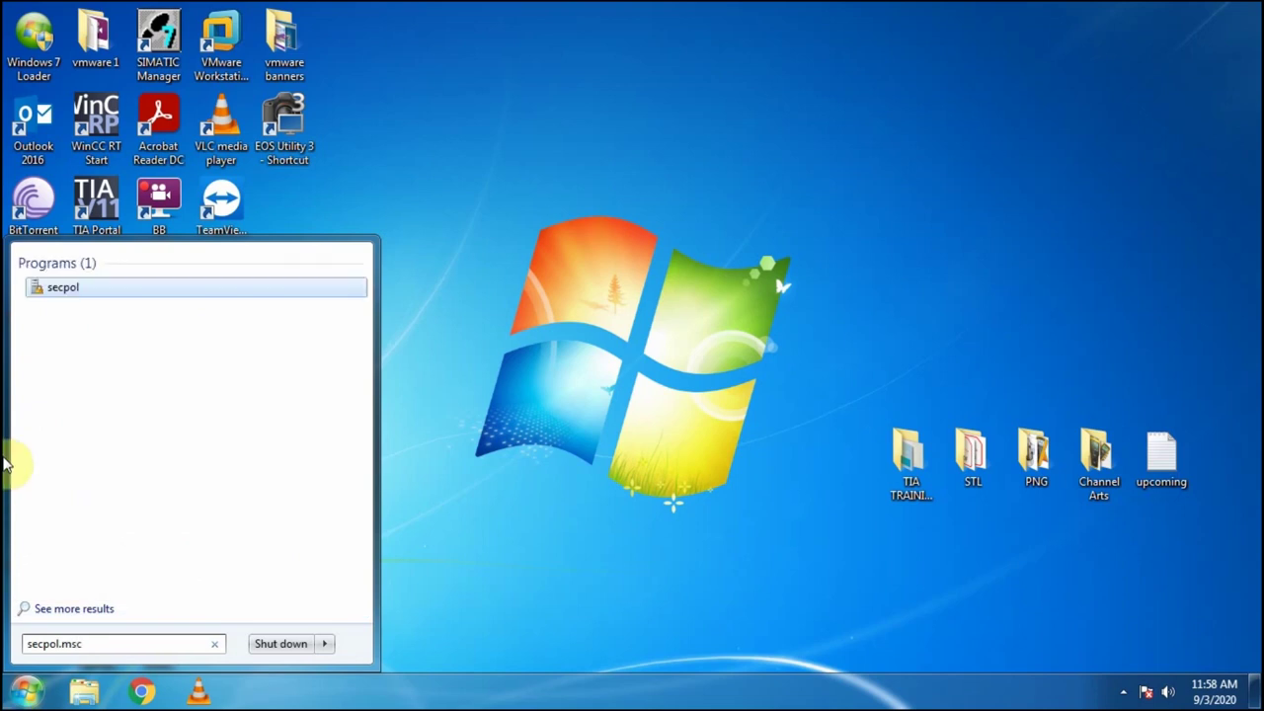
left_click(111, 287)
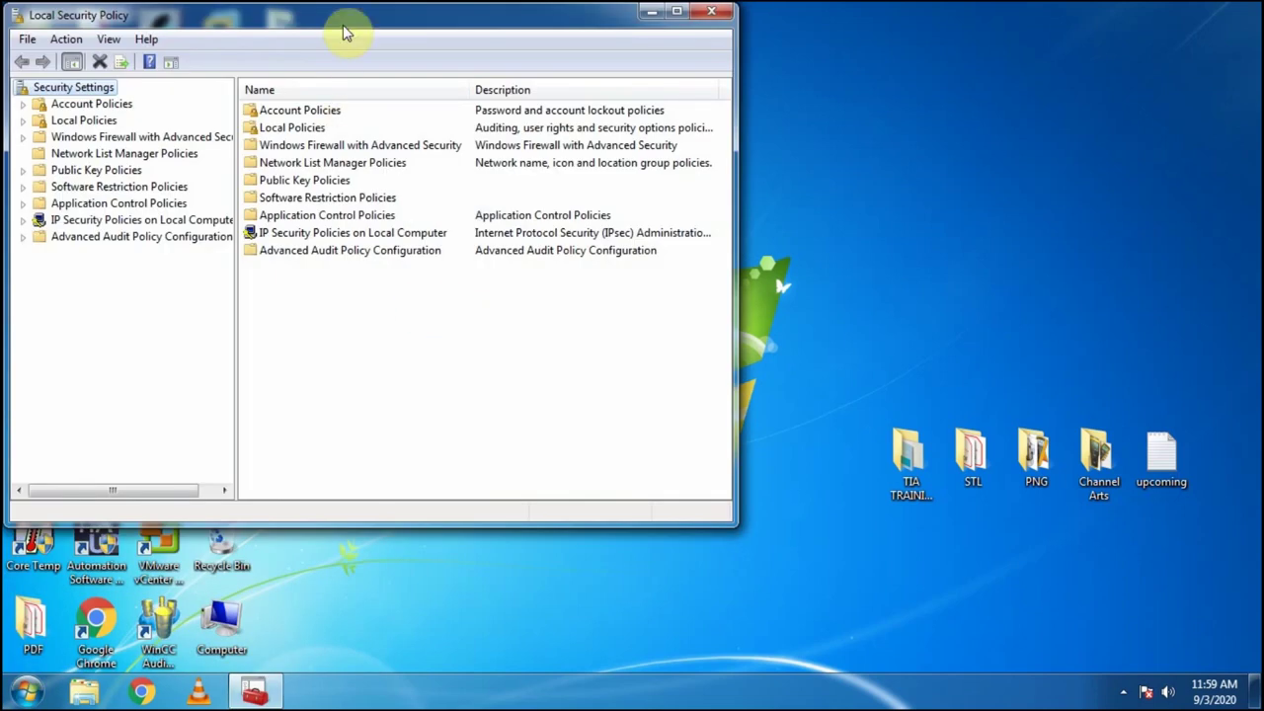
left_click_drag(345, 30, 407, 95)
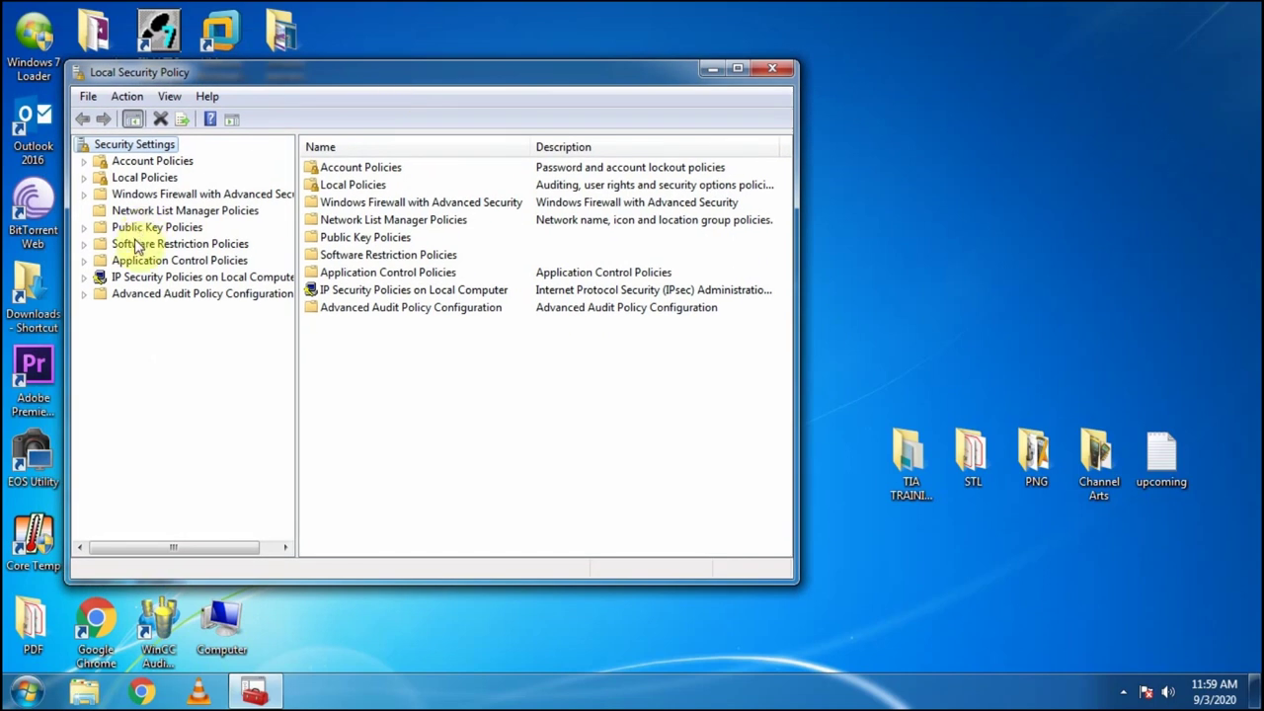
Step: Set Unidentified Networks' location type to Private, then close Local Security Policy
left_click(168, 210)
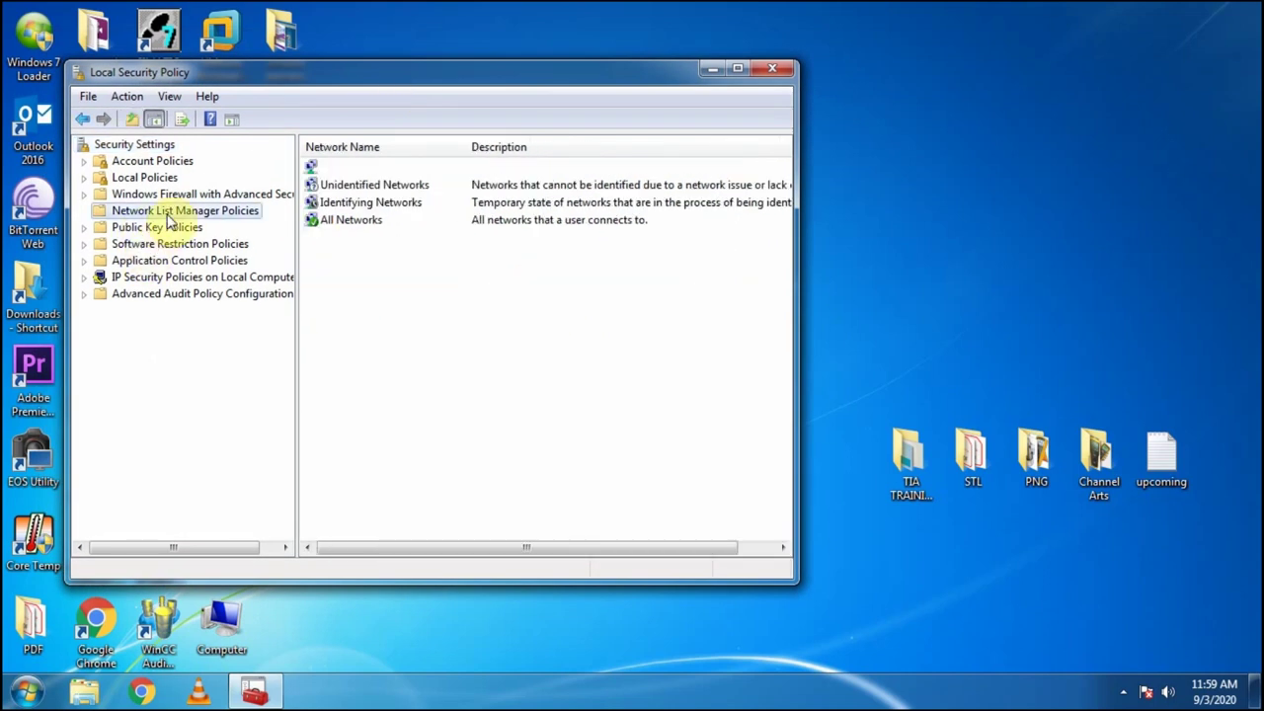
left_click(397, 186)
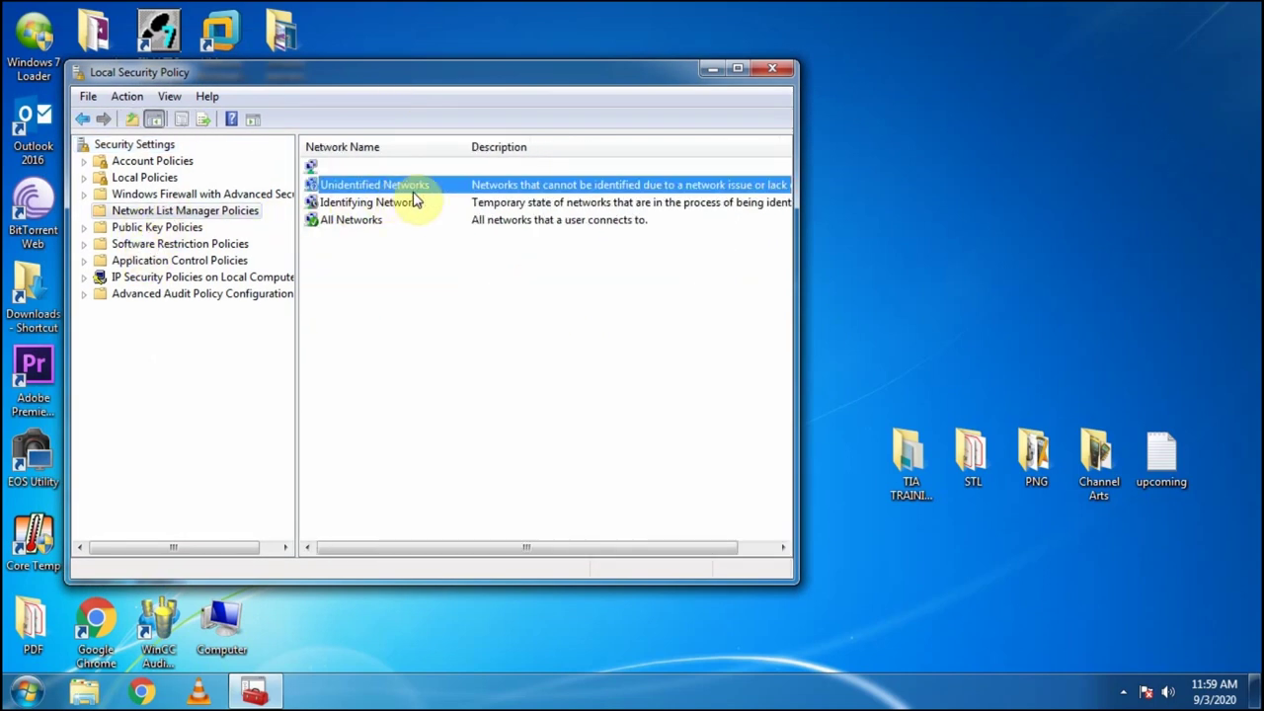
double_click(398, 188)
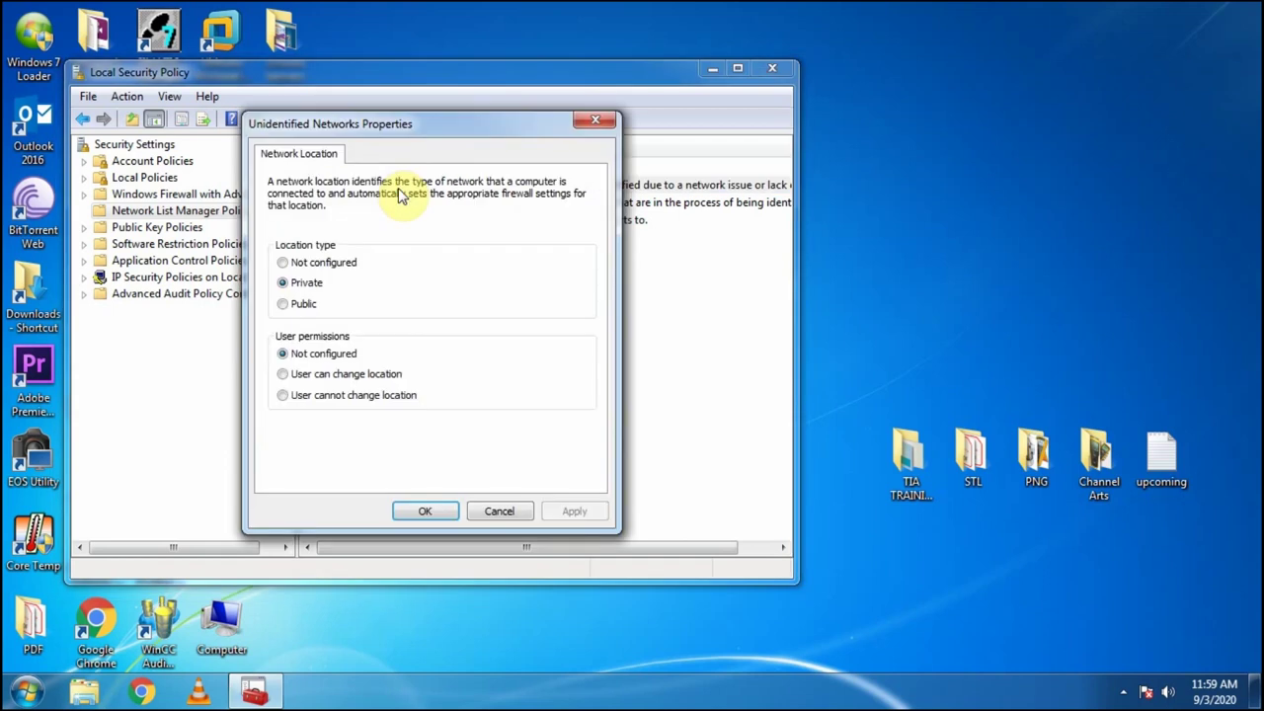
left_click(305, 286)
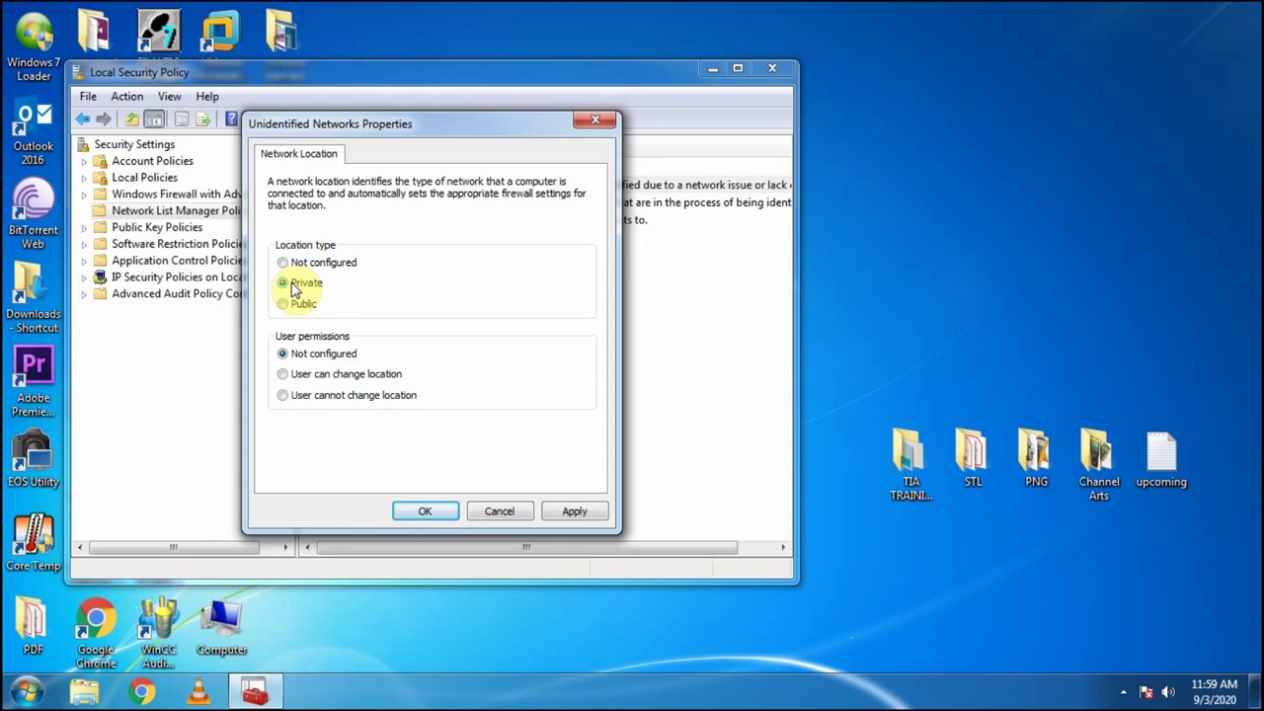
left_click(407, 511)
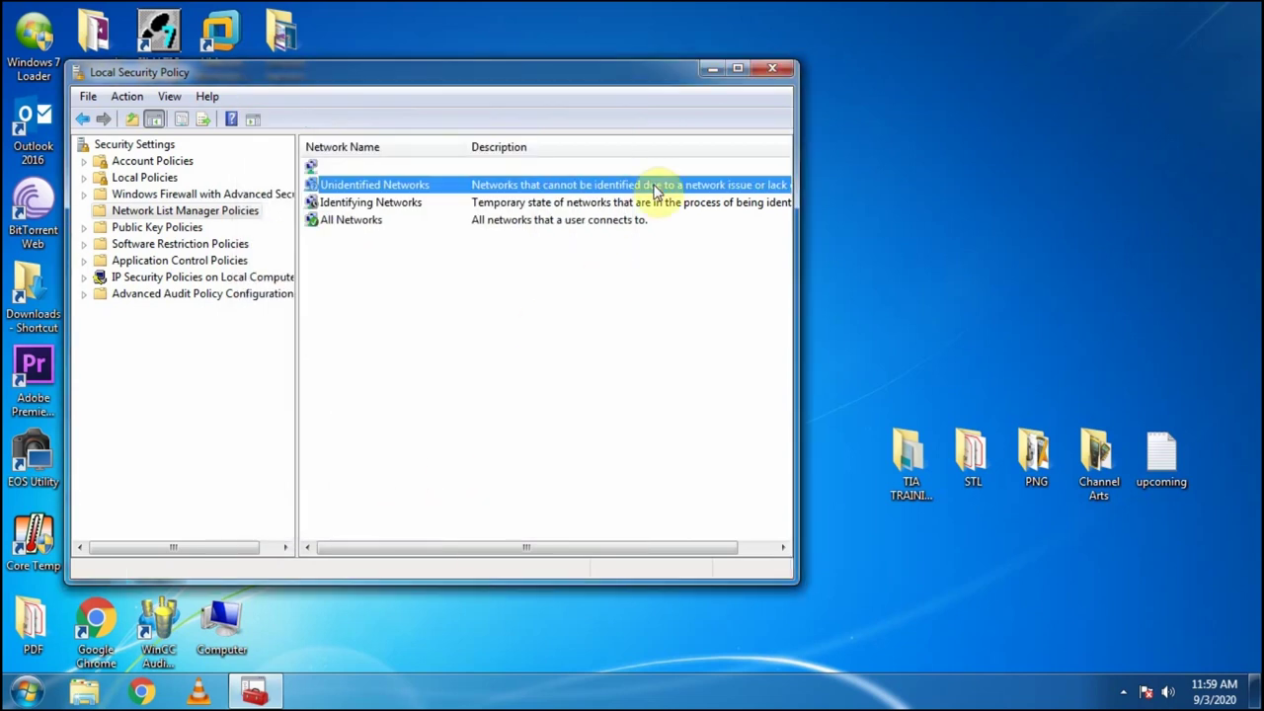
left_click(771, 69)
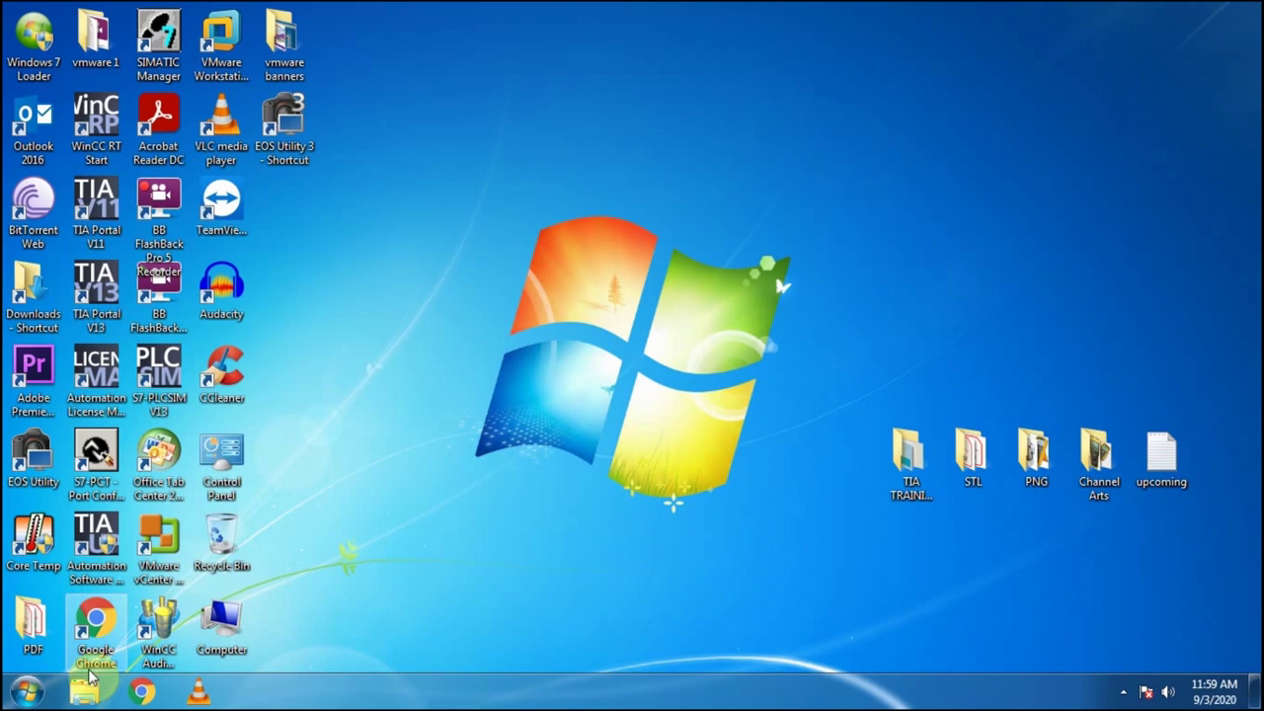
Step: Open the advanced sharing settings from the network tray icon via Network and Sharing Center
left_click(1122, 691)
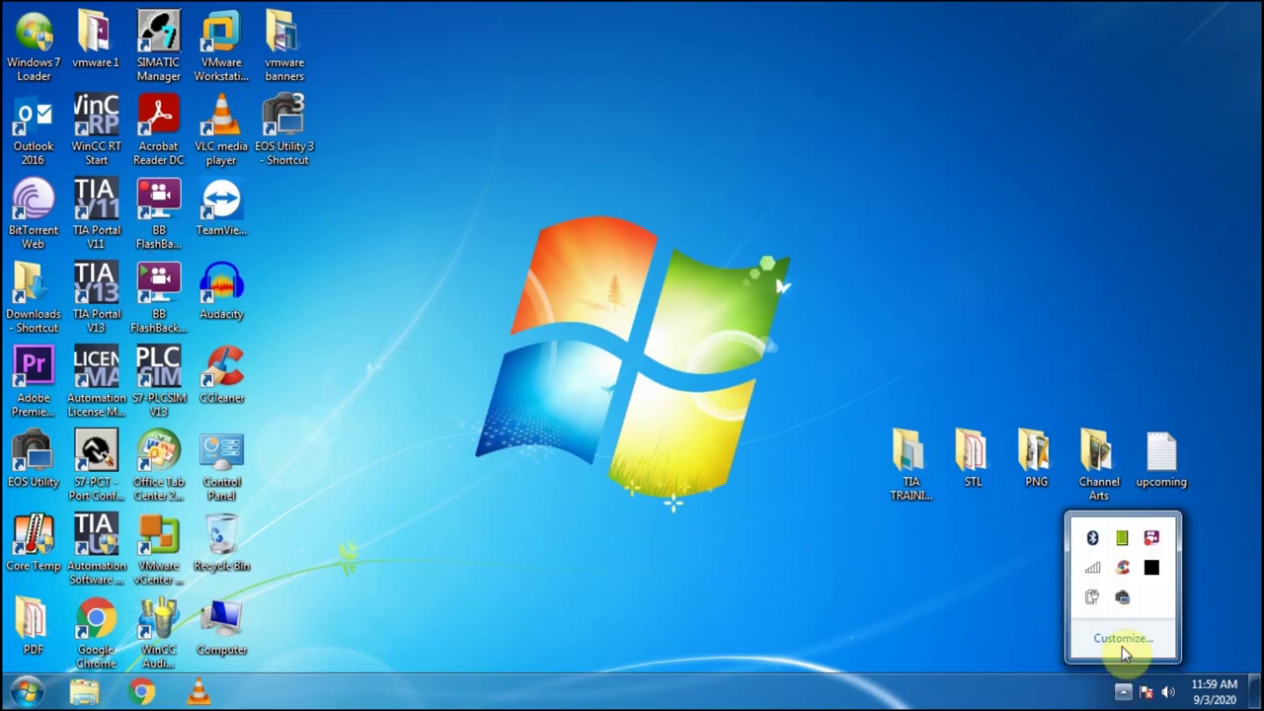
left_click(1092, 568)
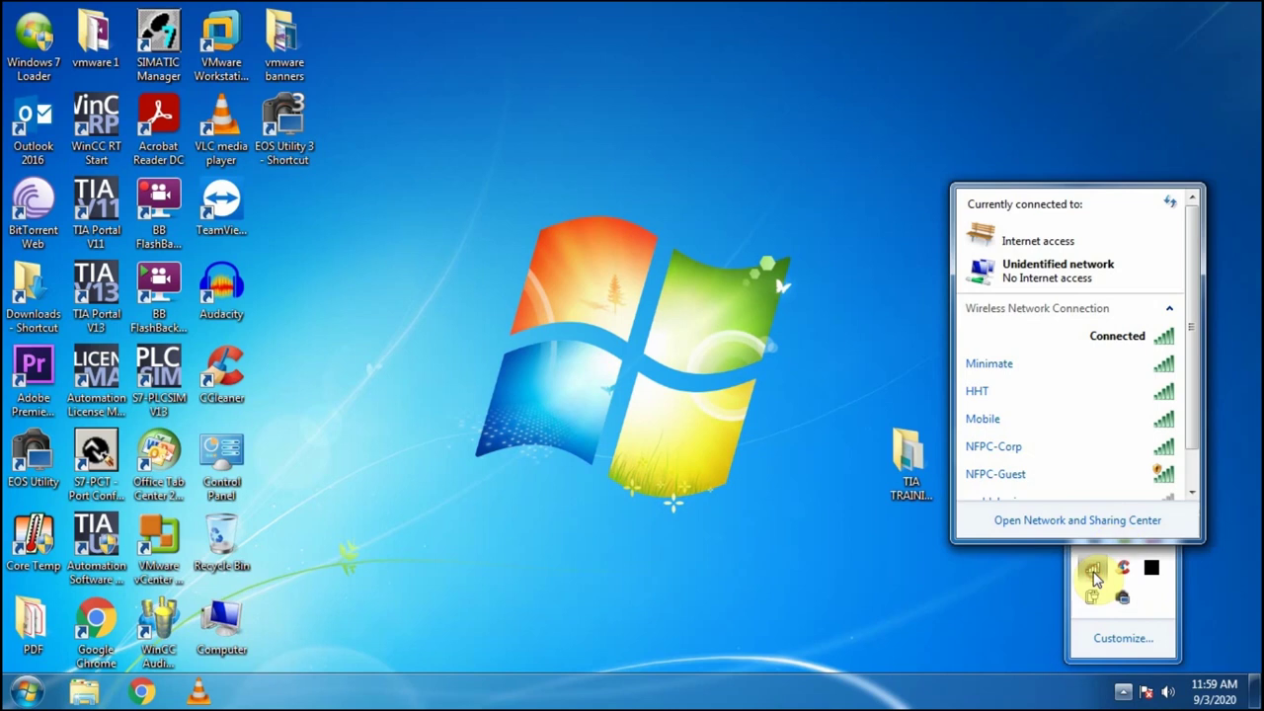
left_click(1125, 520)
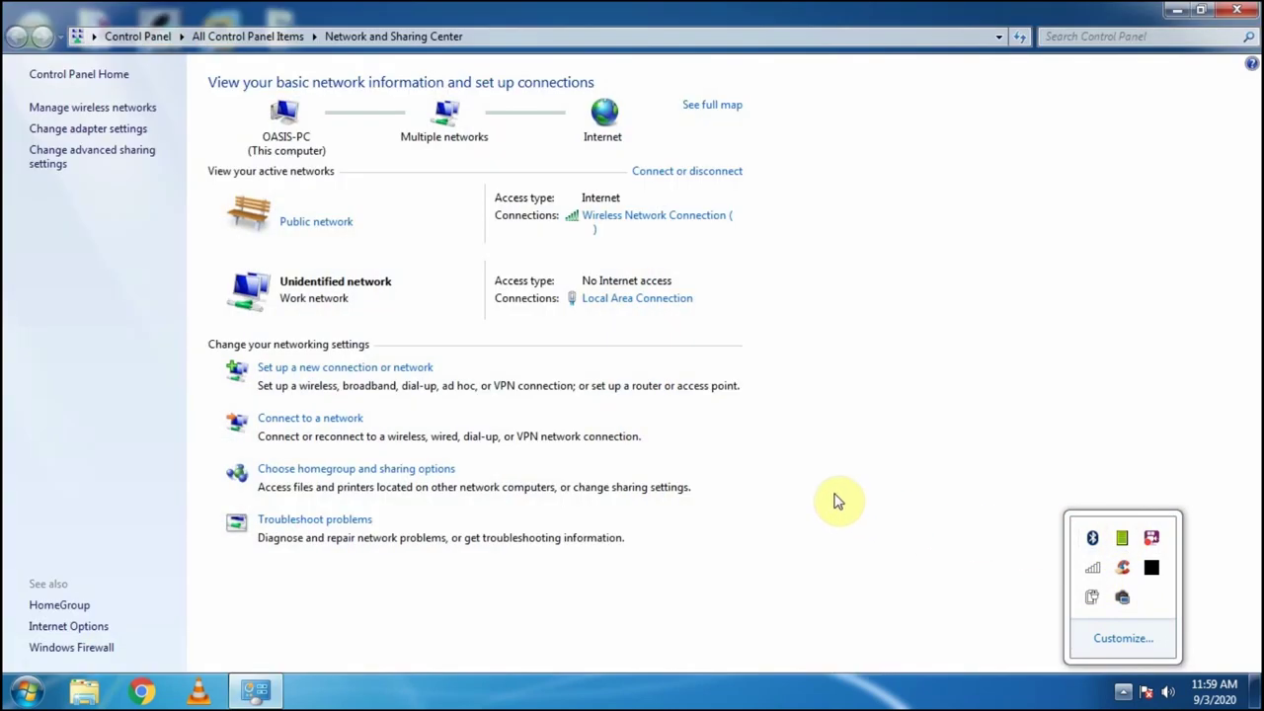
left_click(71, 163)
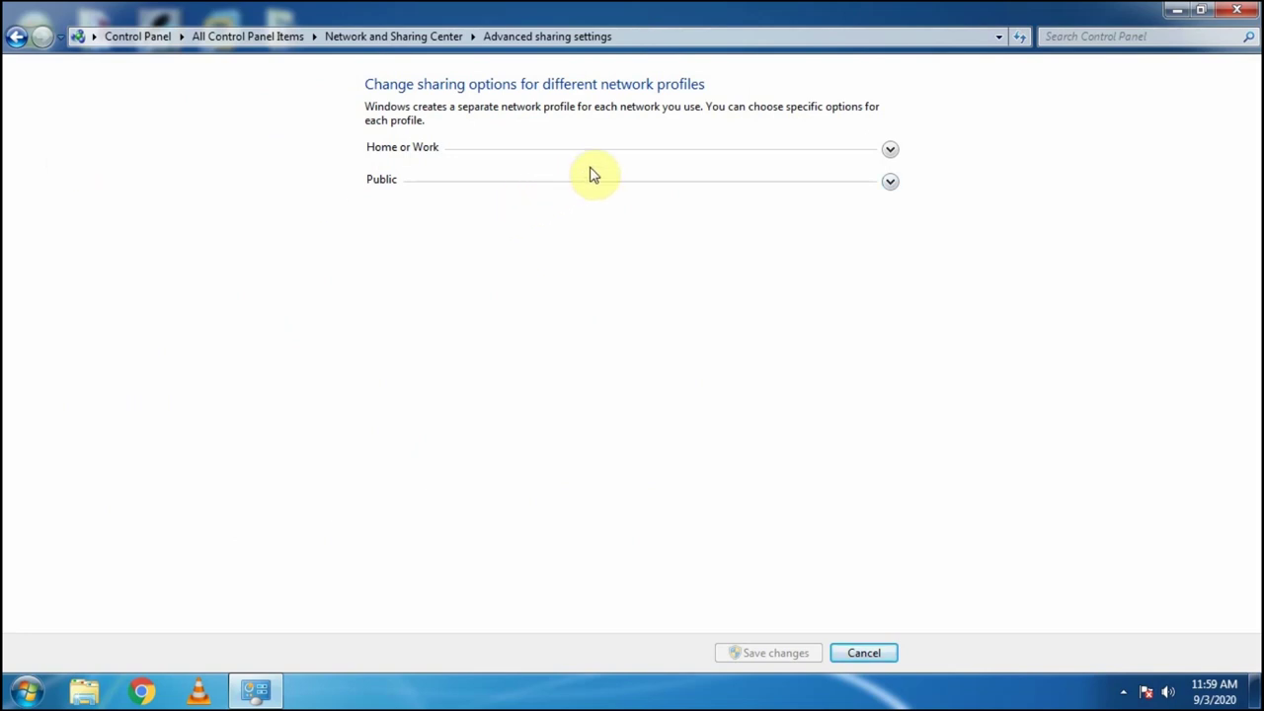
Step: Expand the Home or Work profile and leave password protected sharing turned off
left_click(888, 151)
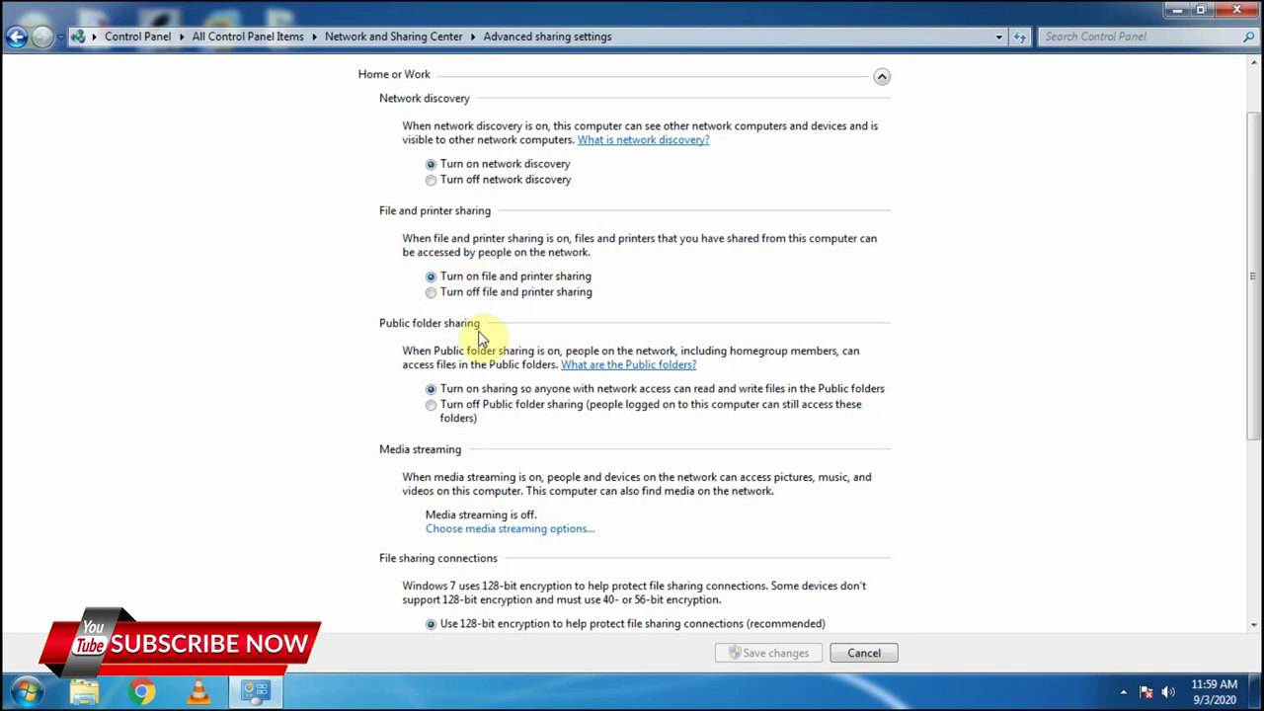
scroll(553, 398, "down", 1)
scroll(553, 398, "down", 2)
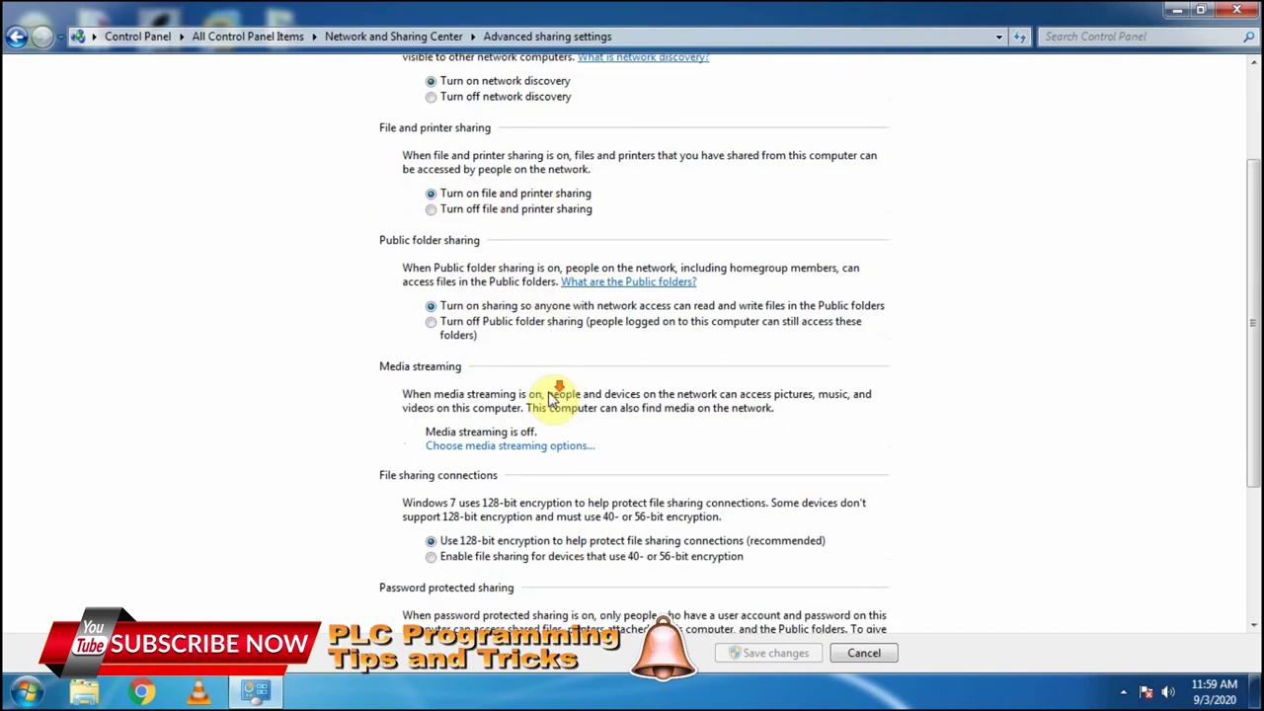
scroll(553, 398, "down", 3)
scroll(553, 398, "down", 3)
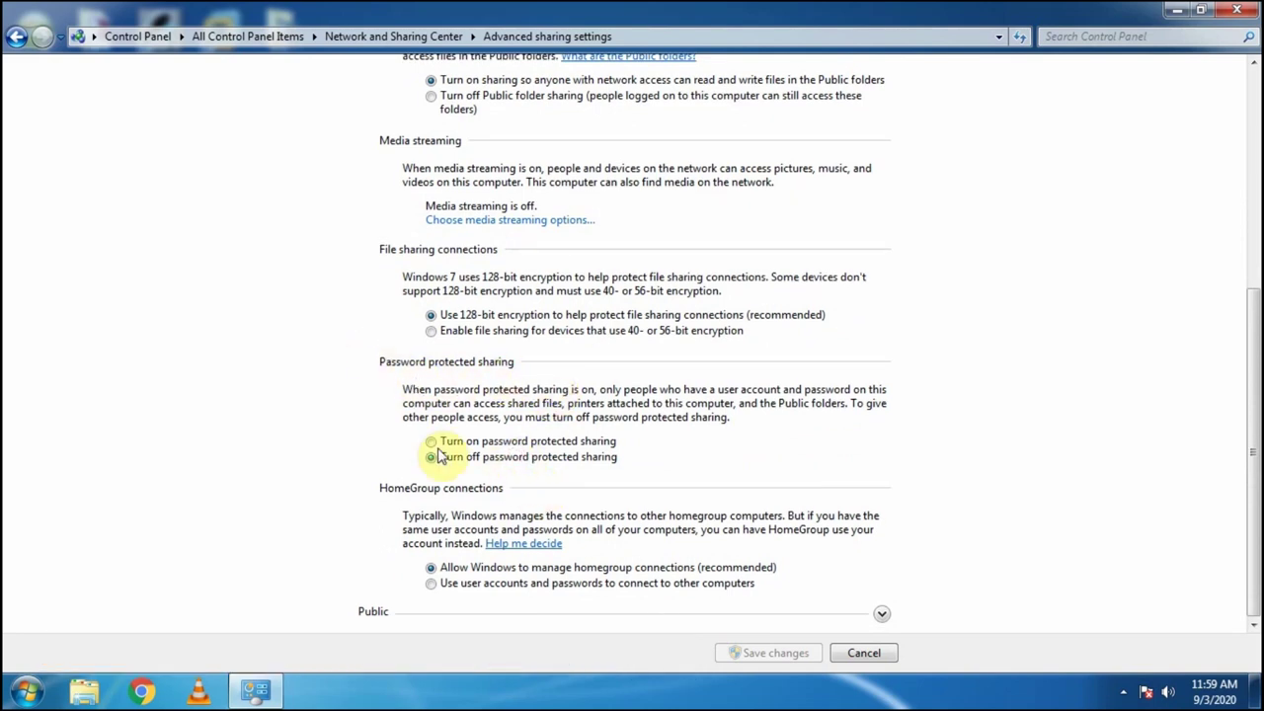
left_click(570, 443)
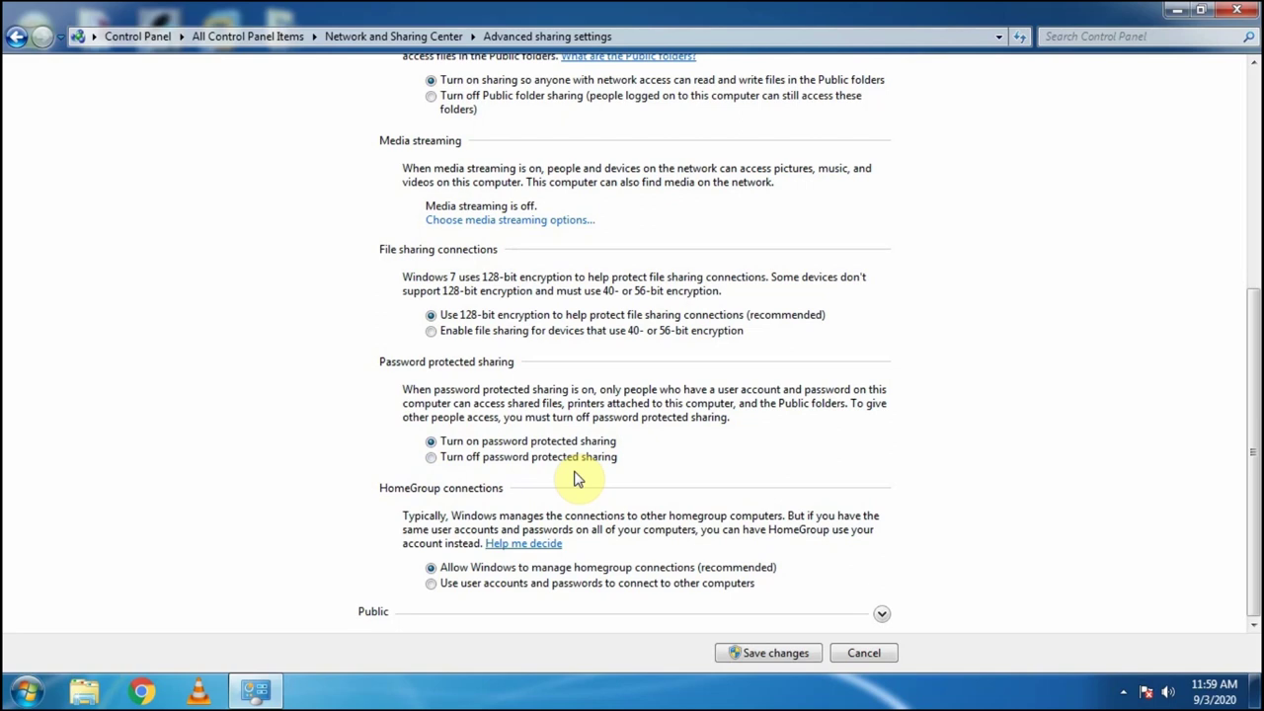
left_click(573, 457)
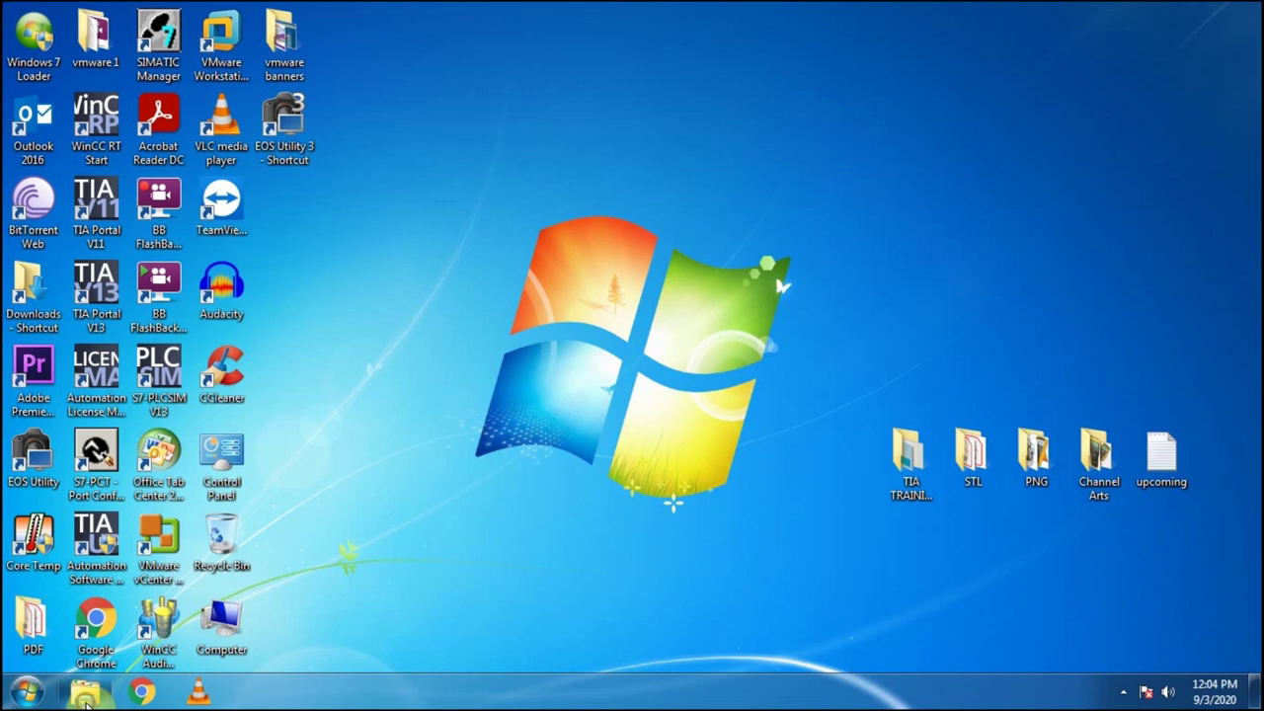
Step: Refresh the Network view in Explorer and open the c share on DESKTOP-DEACSI8
left_click(86, 699)
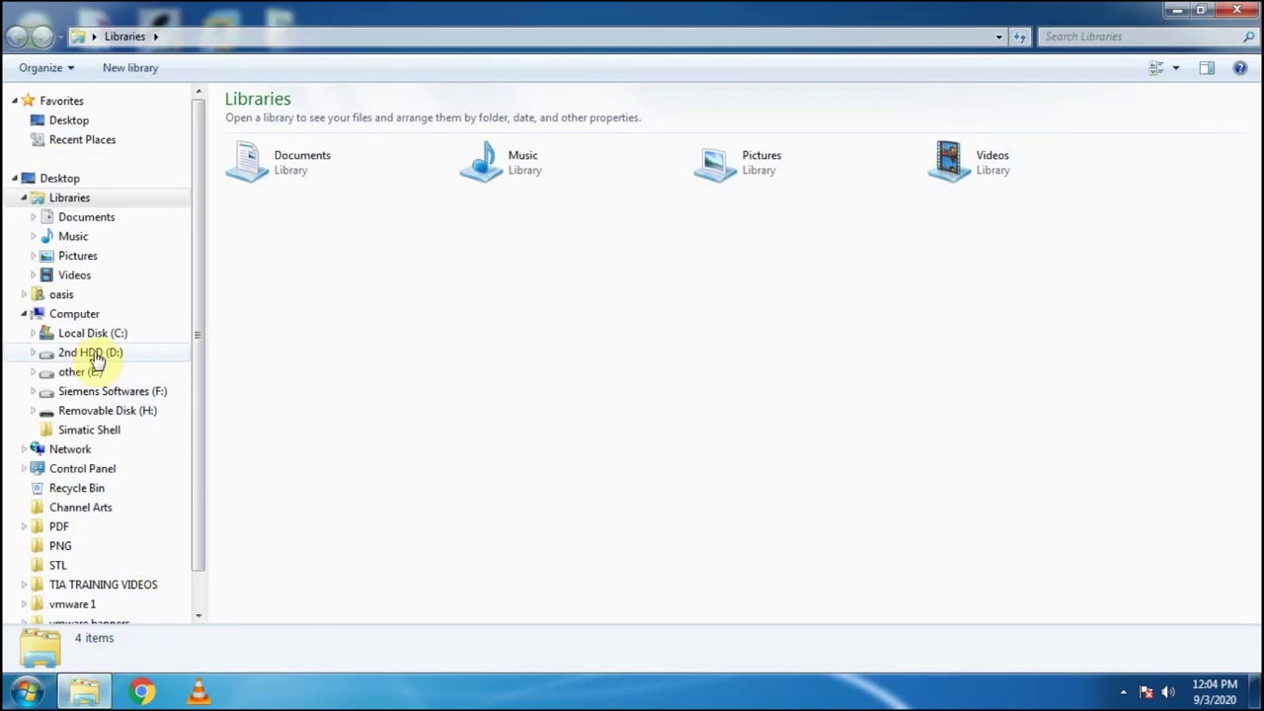
left_click(77, 452)
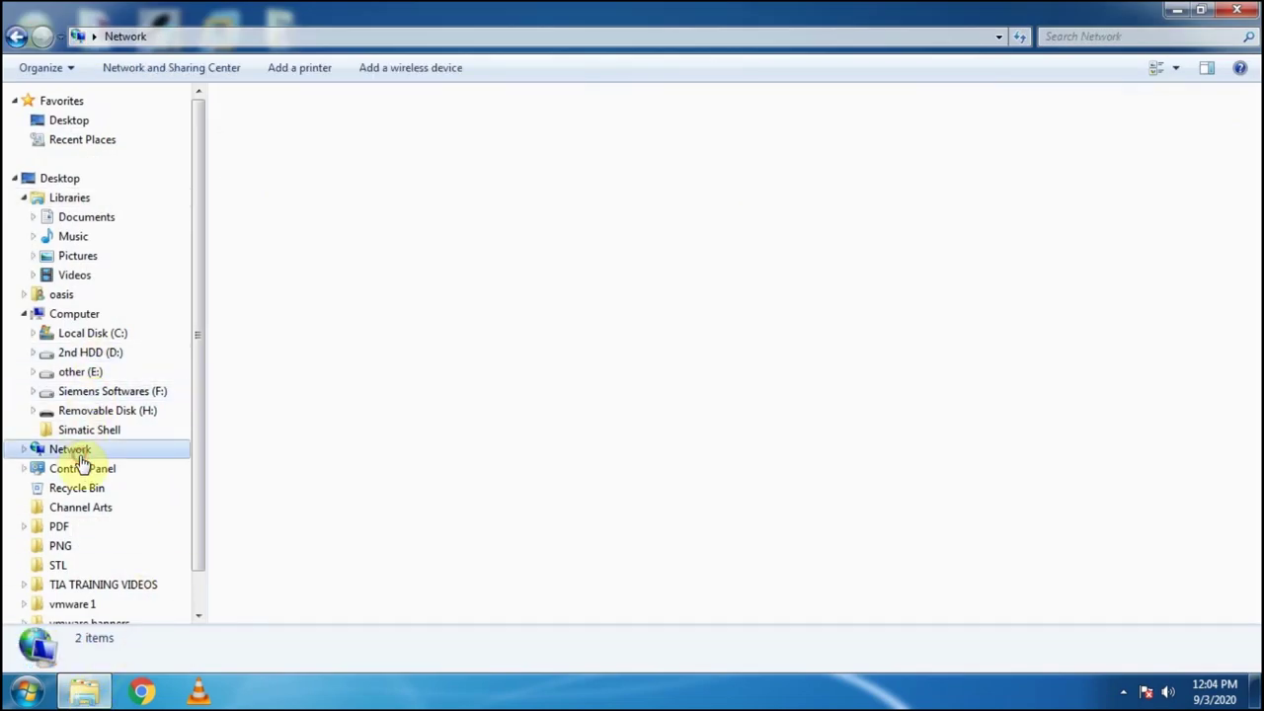
right_click(373, 311)
left_click(413, 381)
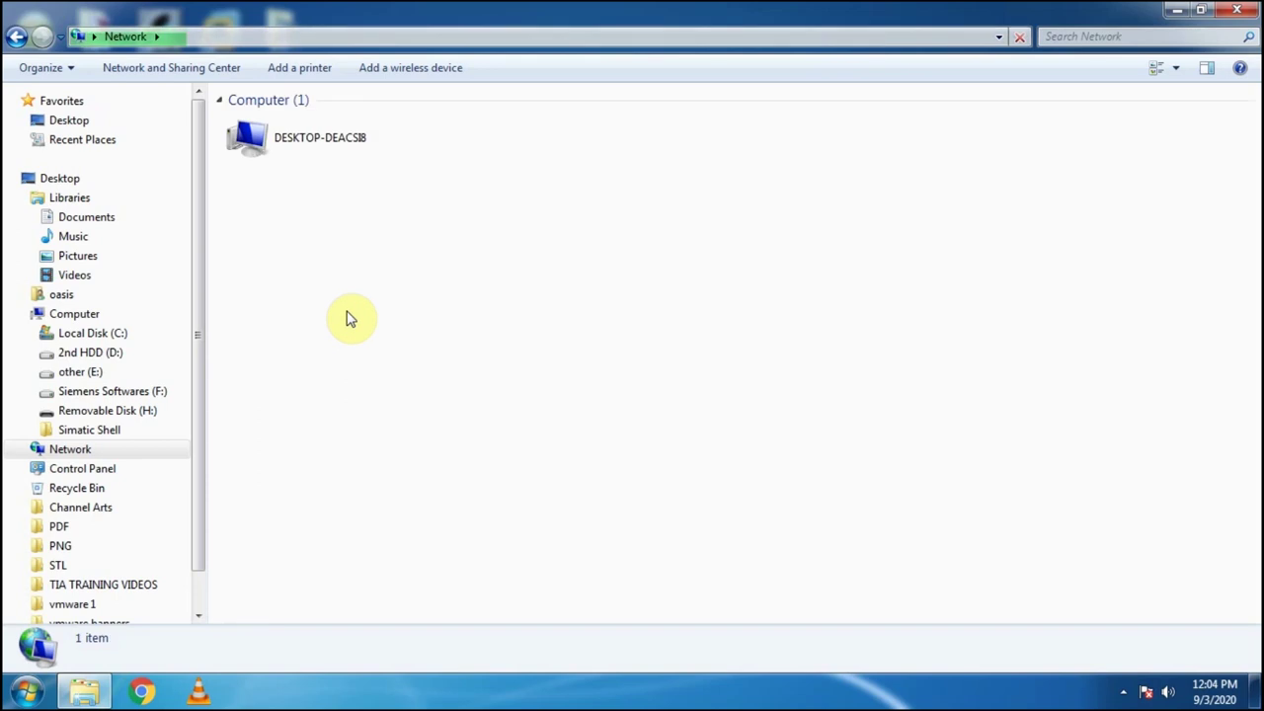
left_click(325, 158)
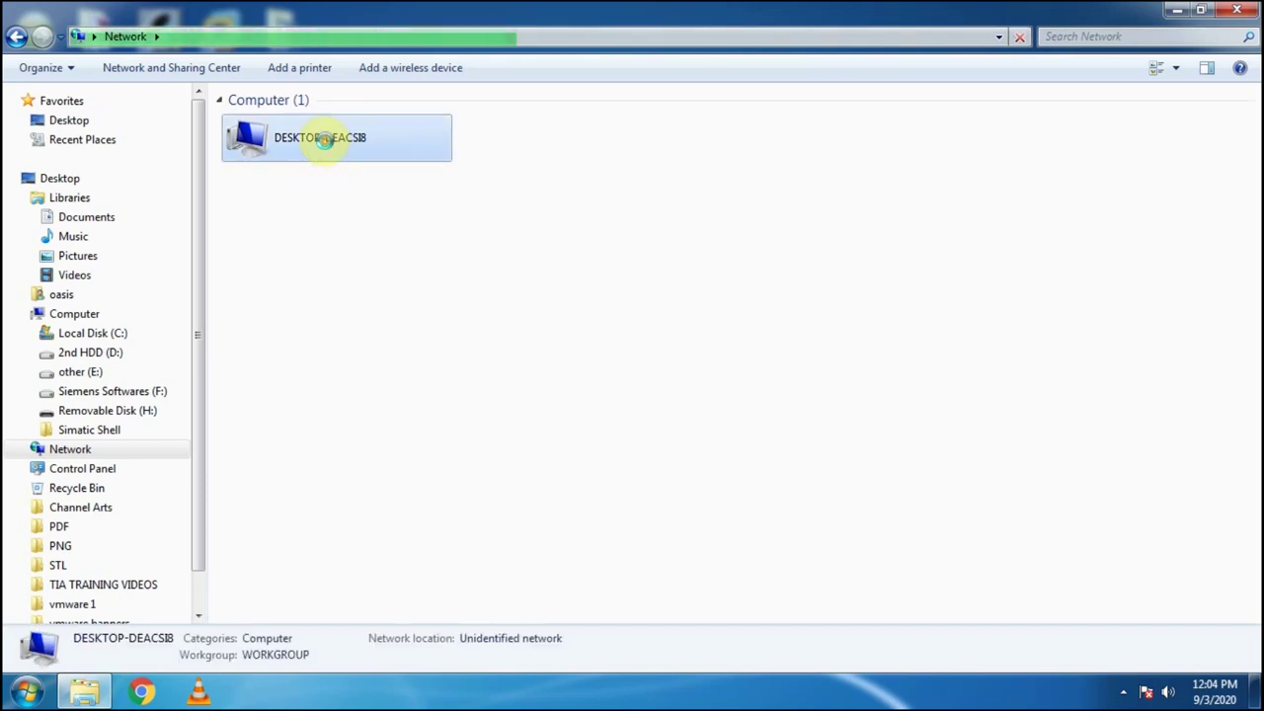
double_click(328, 145)
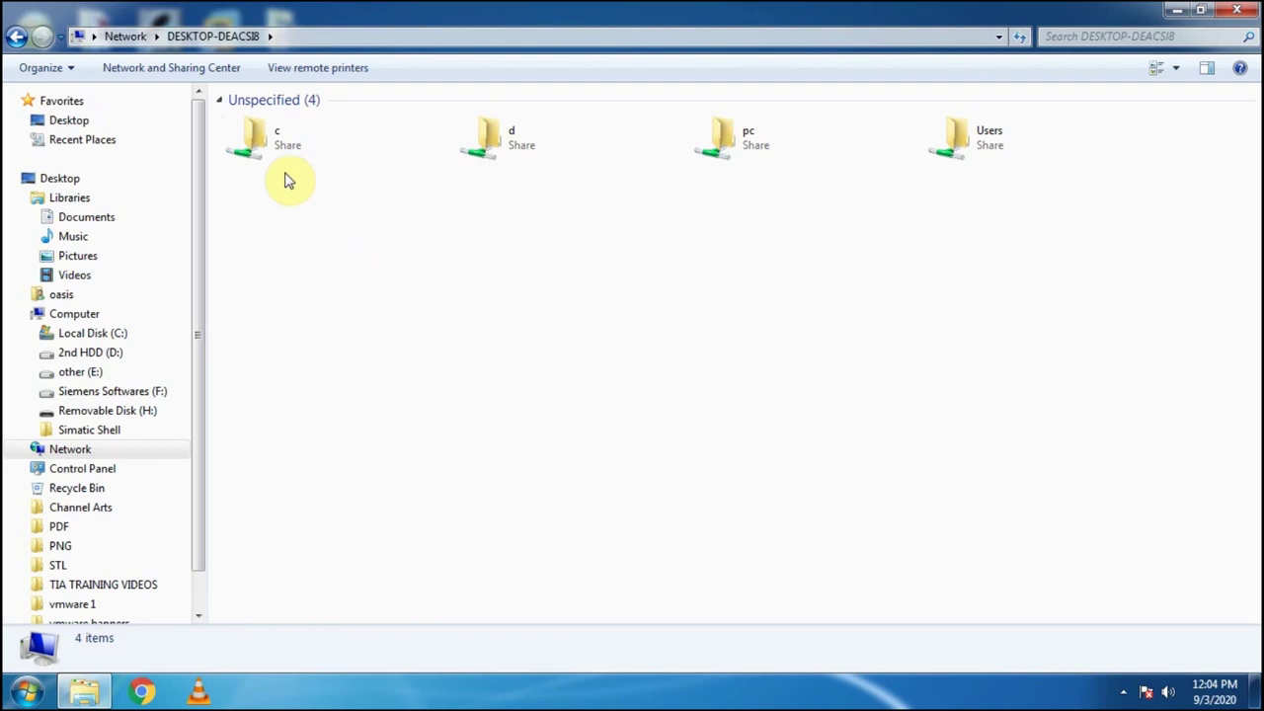
left_click(274, 140)
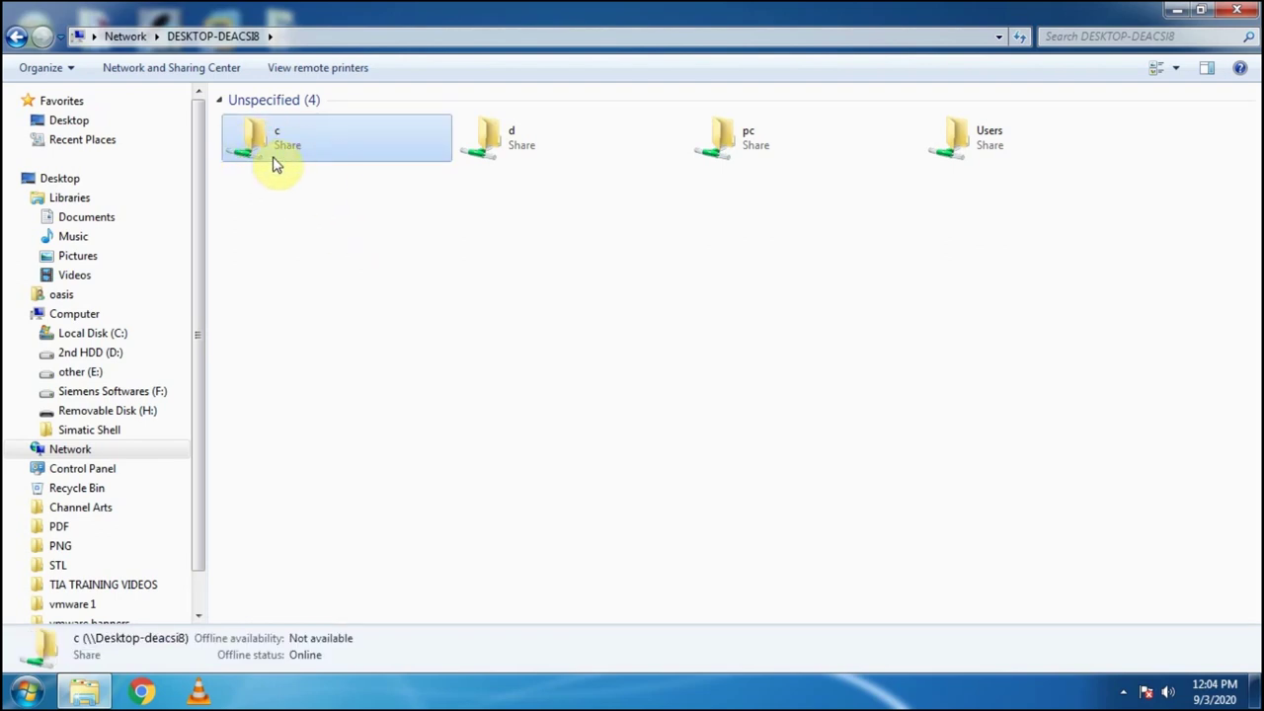
double_click(277, 158)
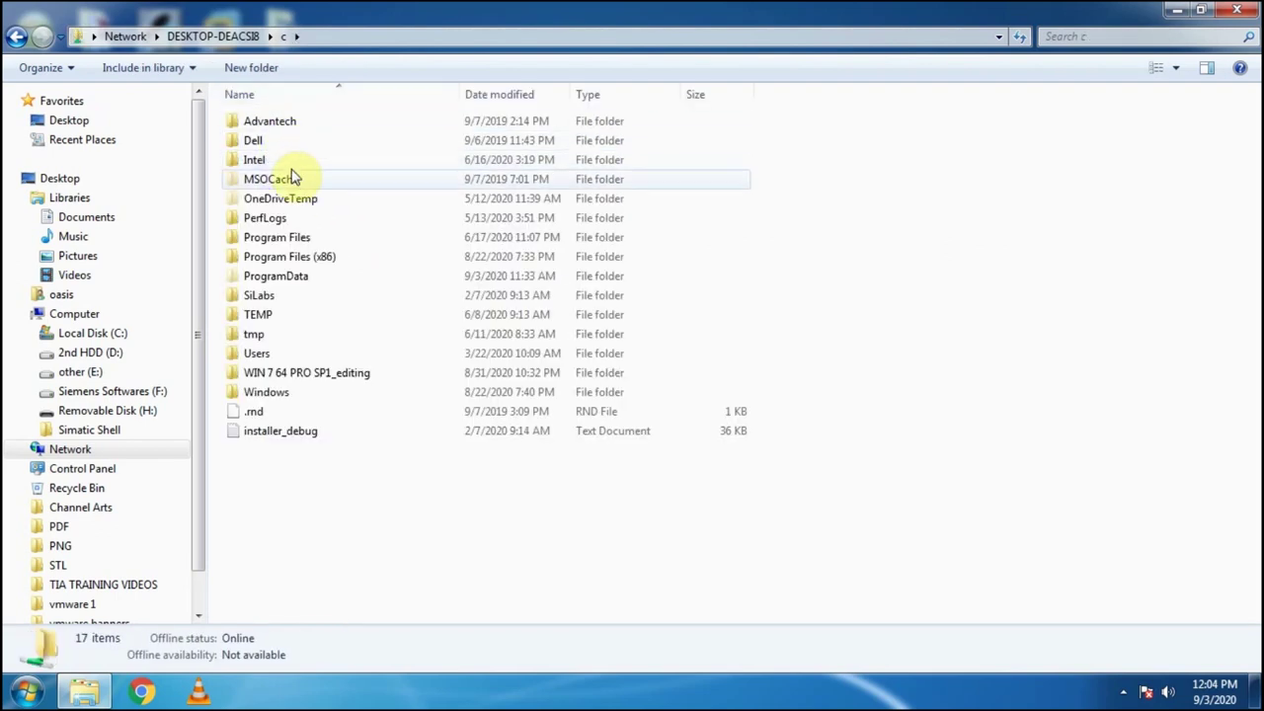
Step: Check the WIN 7 64 PRO SP1_editing folder's contents, then copy that folder
double_click(308, 375)
scroll(310, 381, "down", 1)
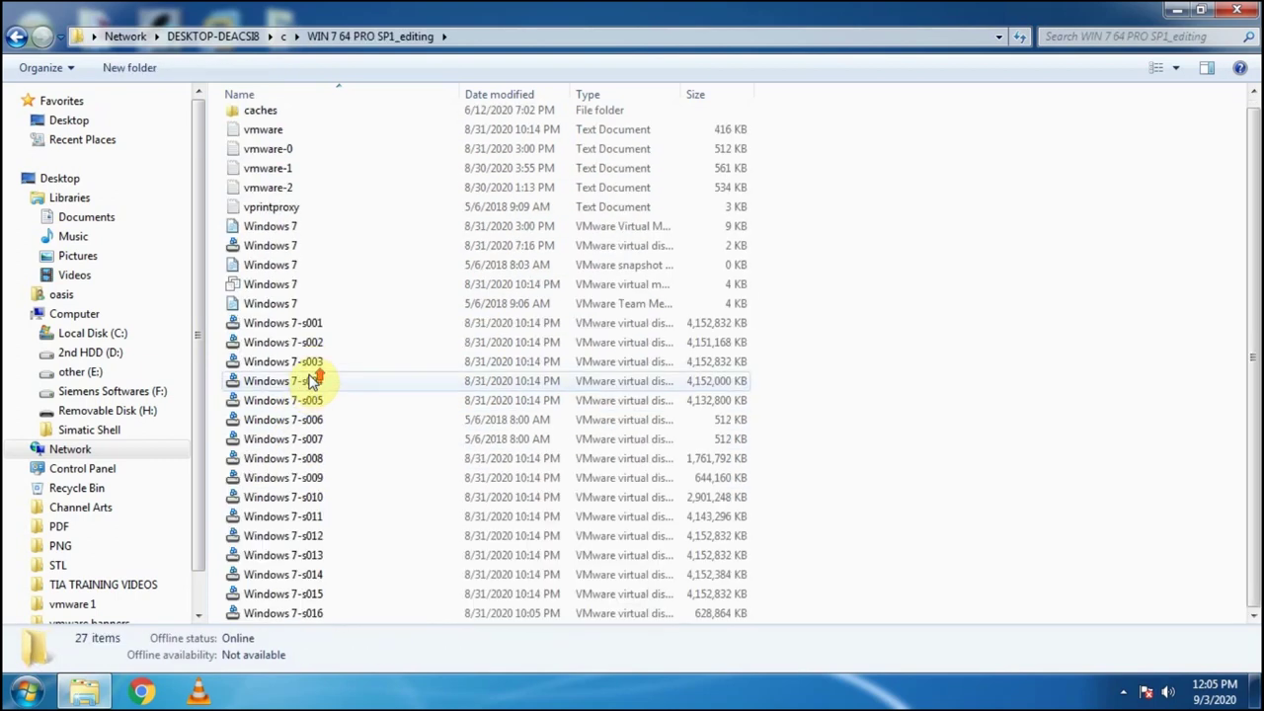
scroll(311, 381, "up", 1)
left_click(18, 39)
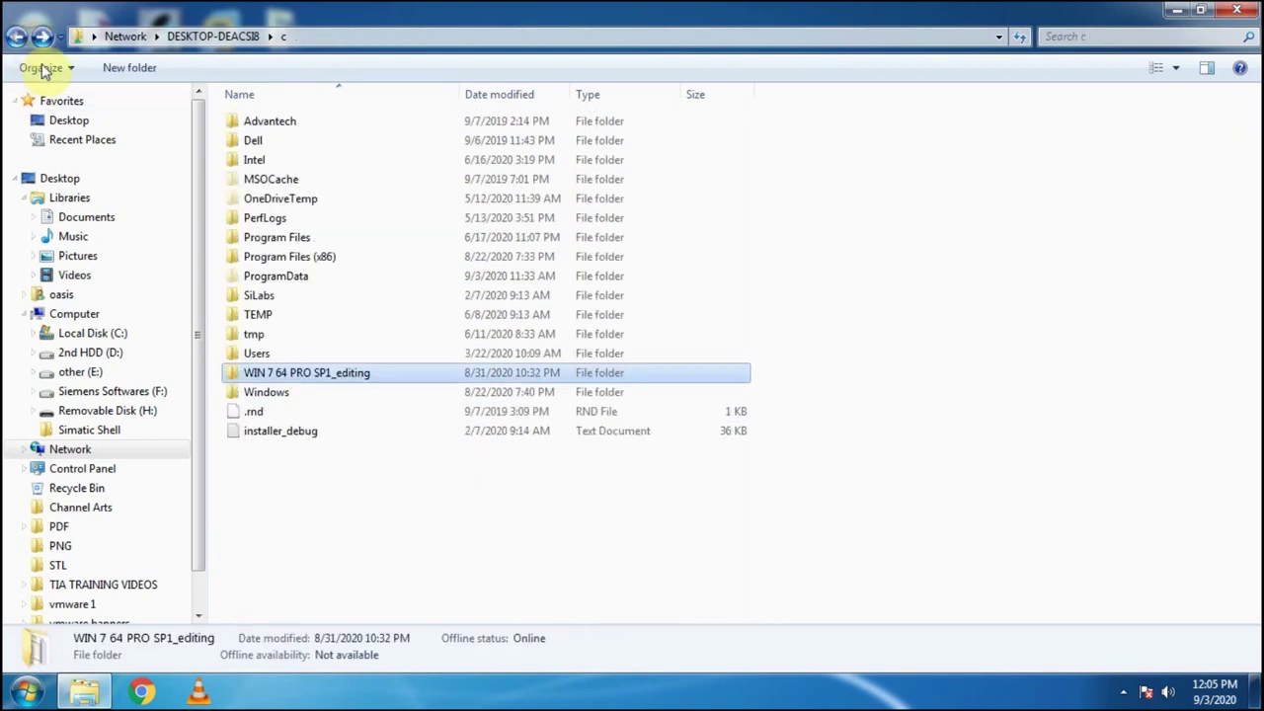
left_click(264, 201)
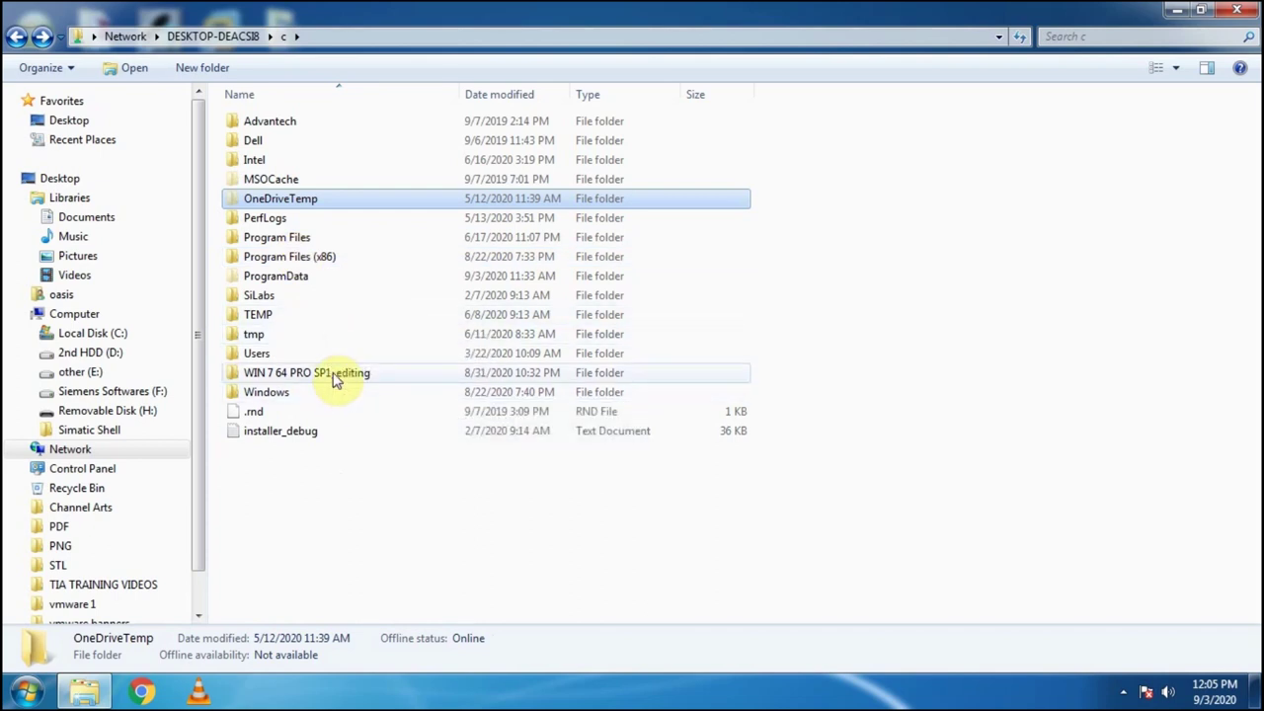
left_click(335, 378)
right_click(336, 378)
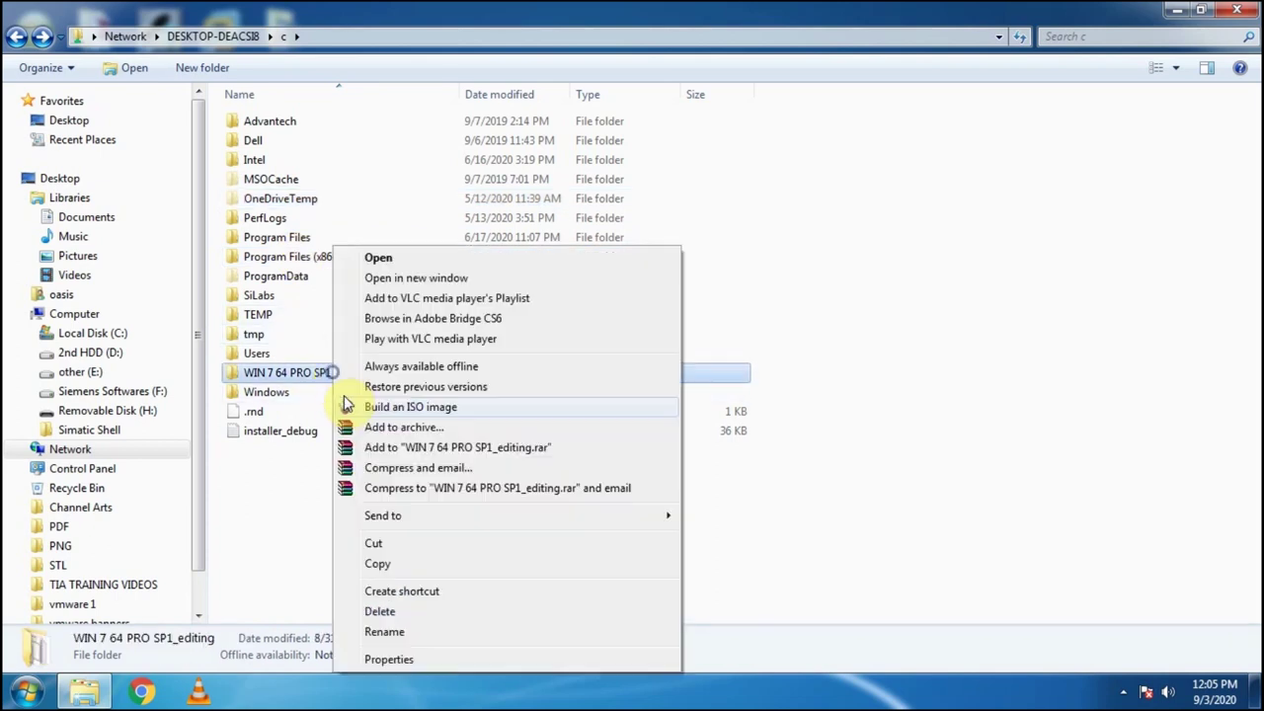
left_click(387, 564)
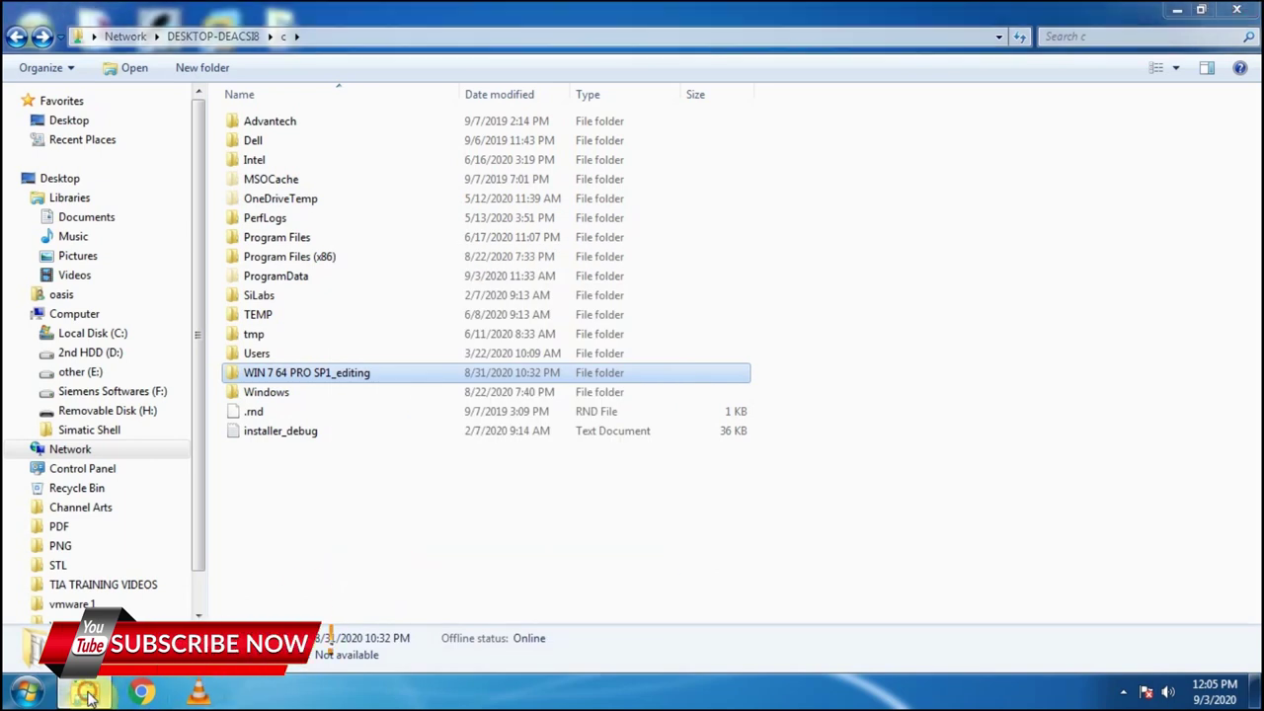
Step: Paste the WIN 7 64 PRO SP1_editing folder onto the Windows 7 desktop
key("super+d")
right_click(368, 280)
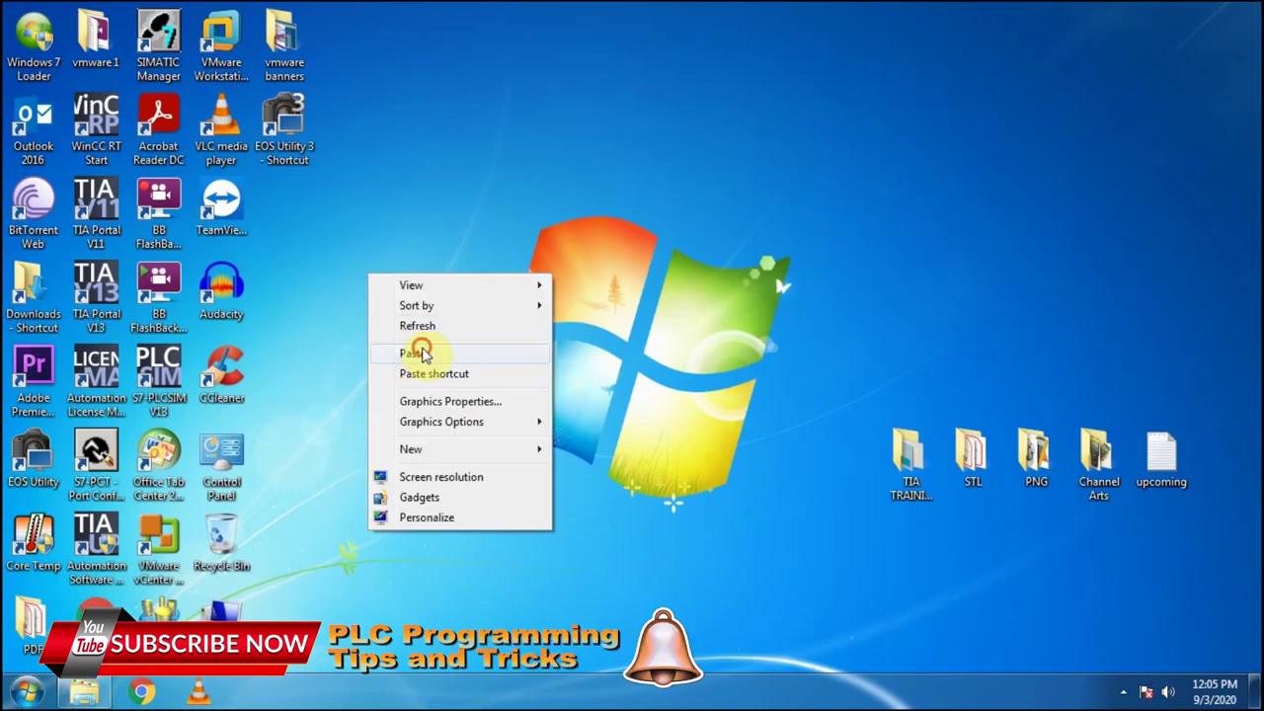
left_click(418, 348)
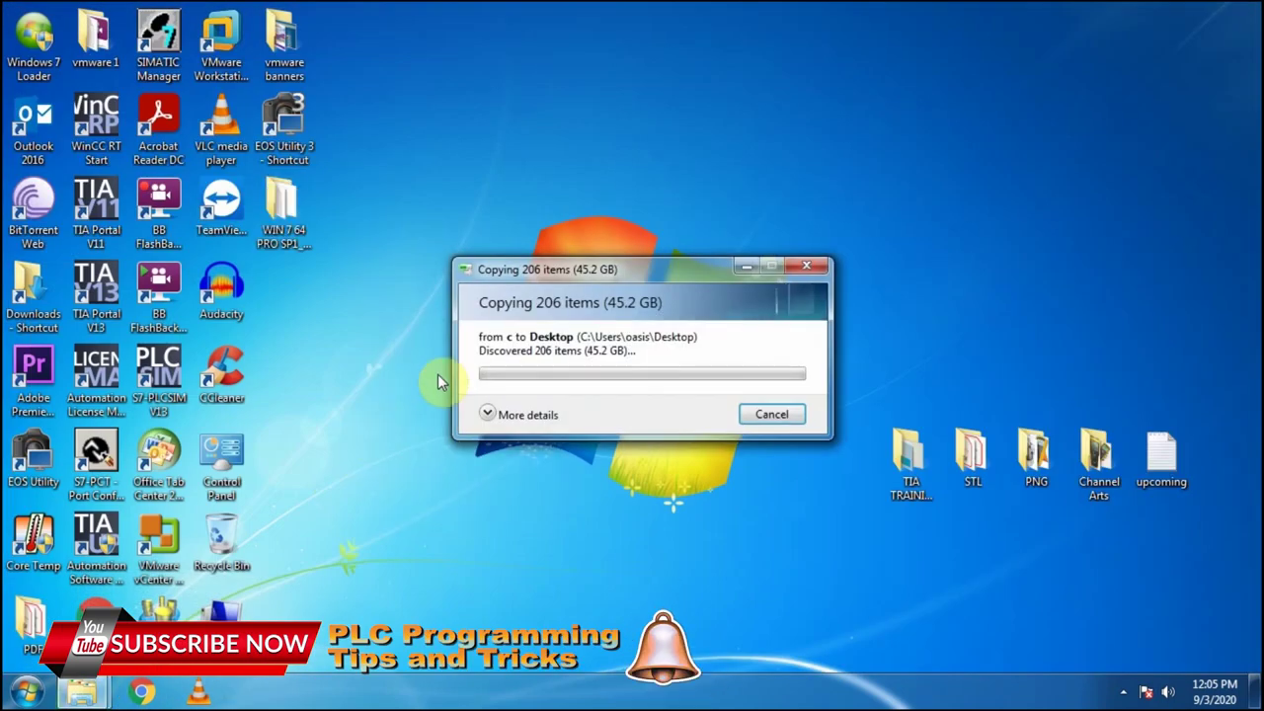